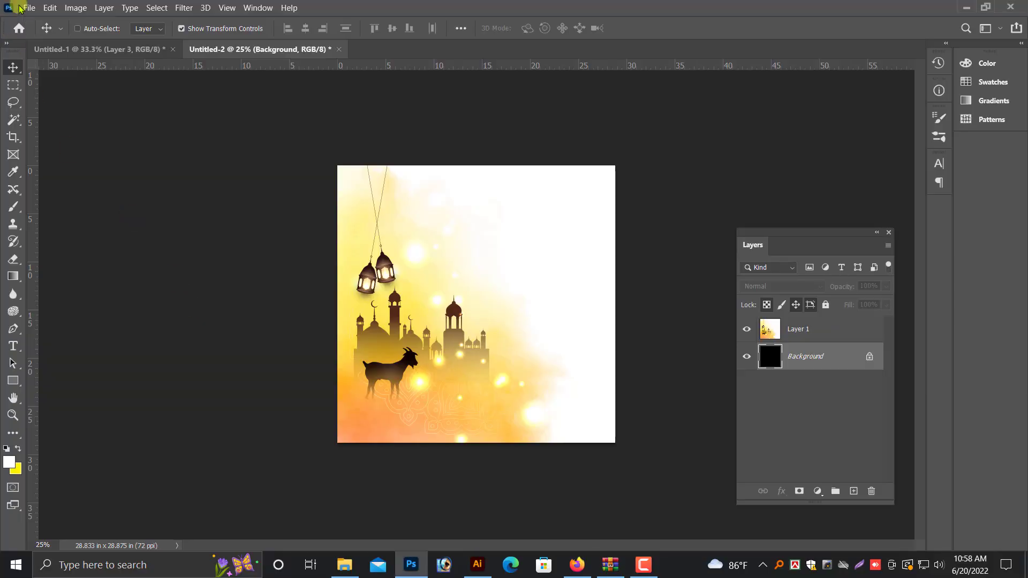
Create a new landscape document measured in inches, 96 wide by 48 high
left_click(24, 7)
left_click(37, 20)
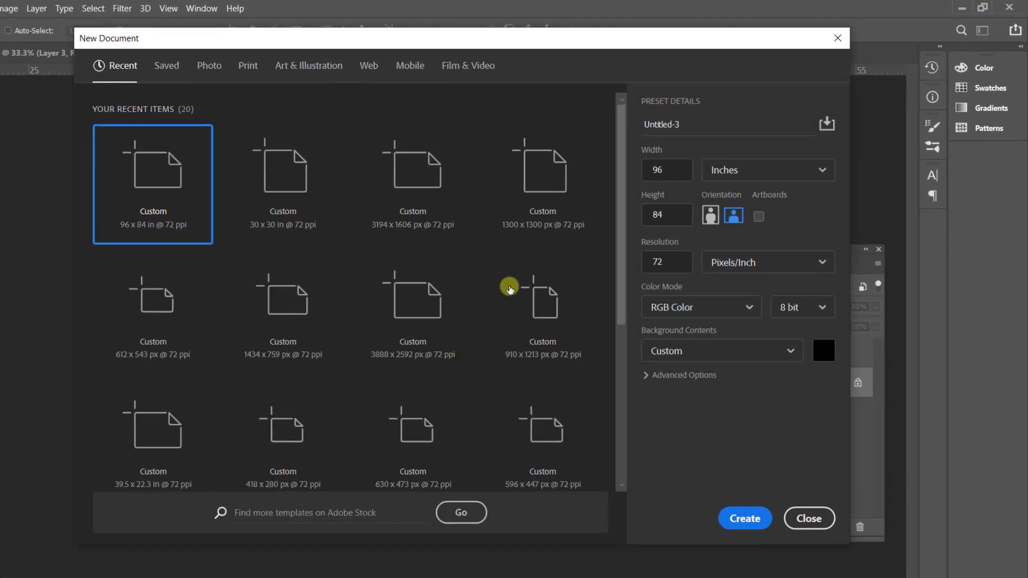
left_click(739, 177)
left_click(698, 201)
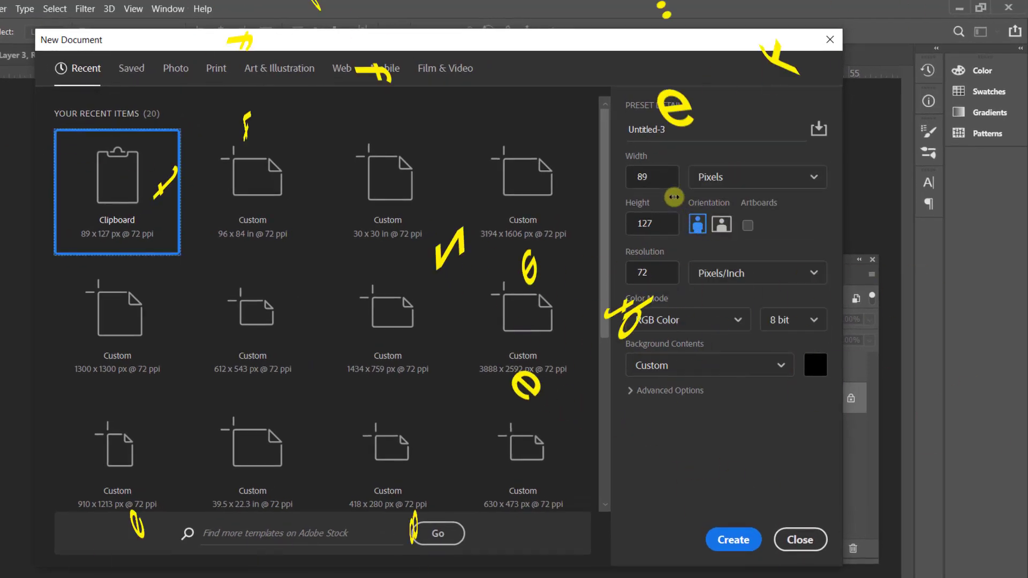
left_click(770, 177)
left_click(720, 227)
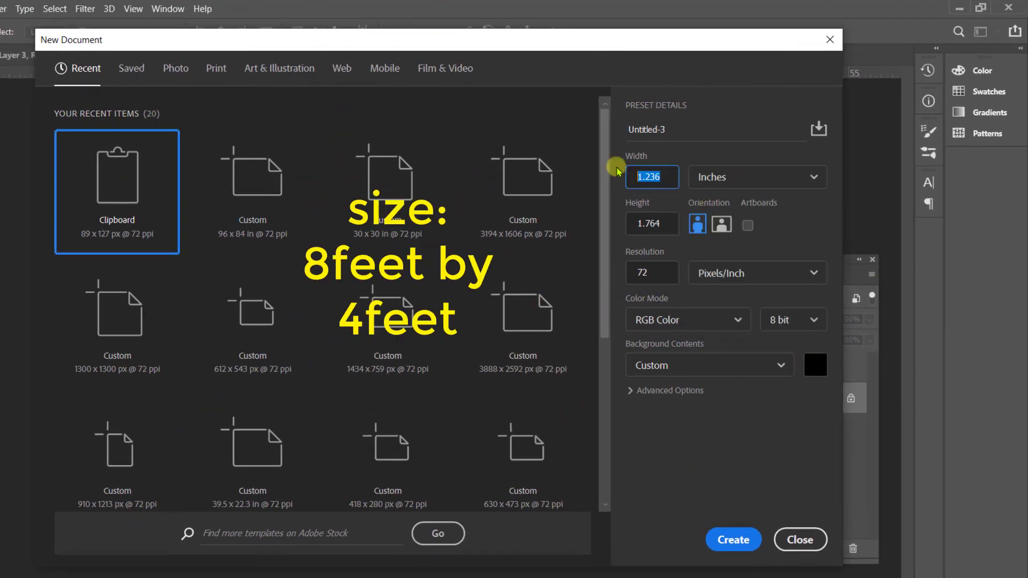
type("96")
key("Tab")
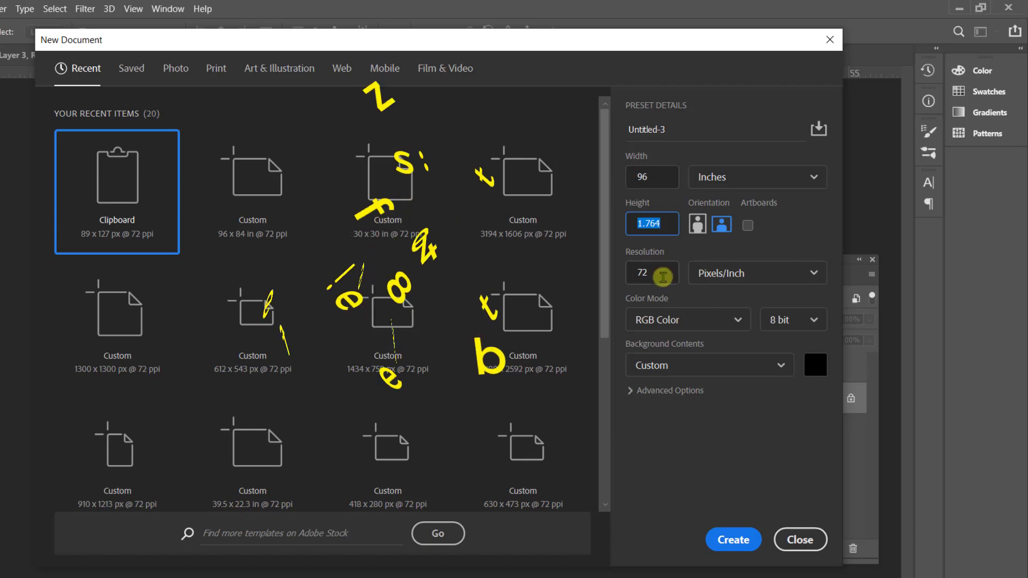
type("48")
left_click(729, 537)
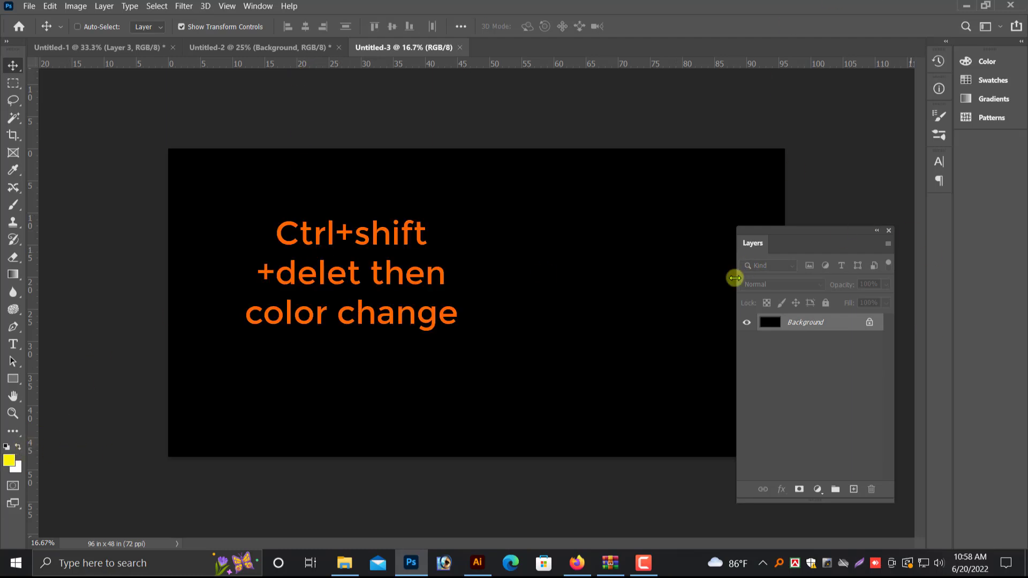
Fill the banner background with white and move the Layers panel aside
key("ctrl+shift+Delete")
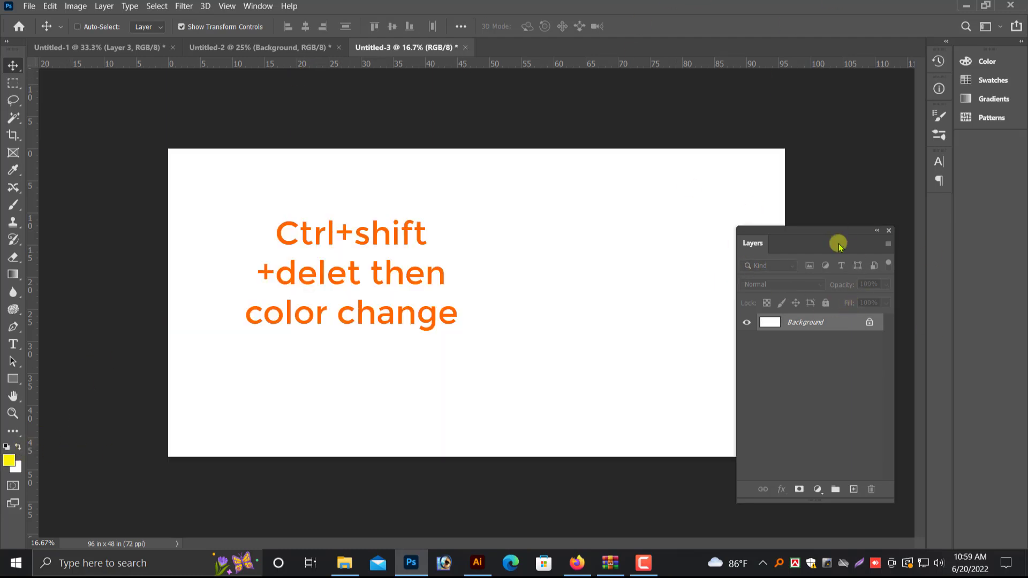
left_click_drag(838, 245, 878, 245)
Bring the mosque-and-goat artwork into the banner and scale it to fill the left half
left_click(294, 46)
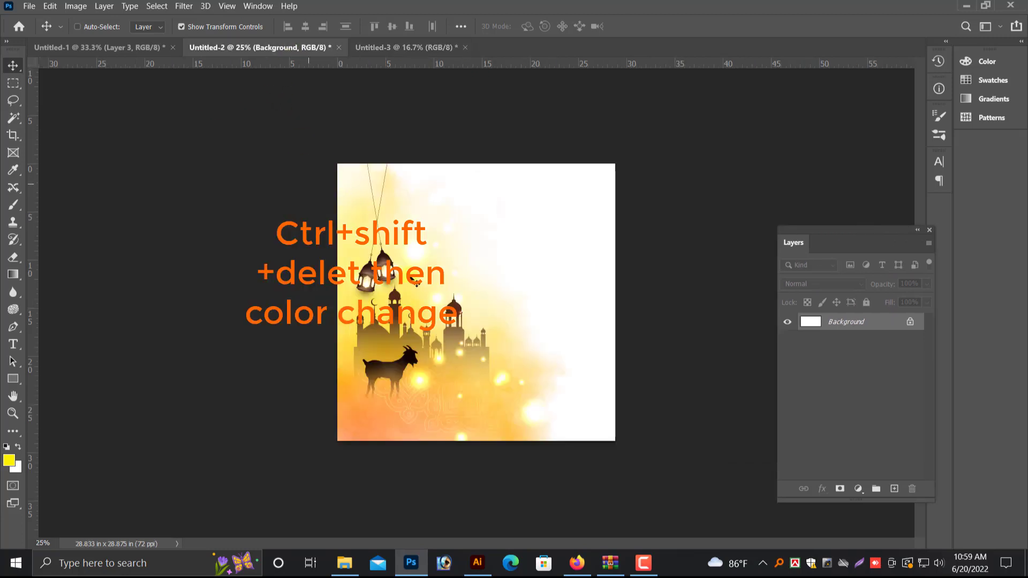
left_click_drag(417, 284, 418, 285)
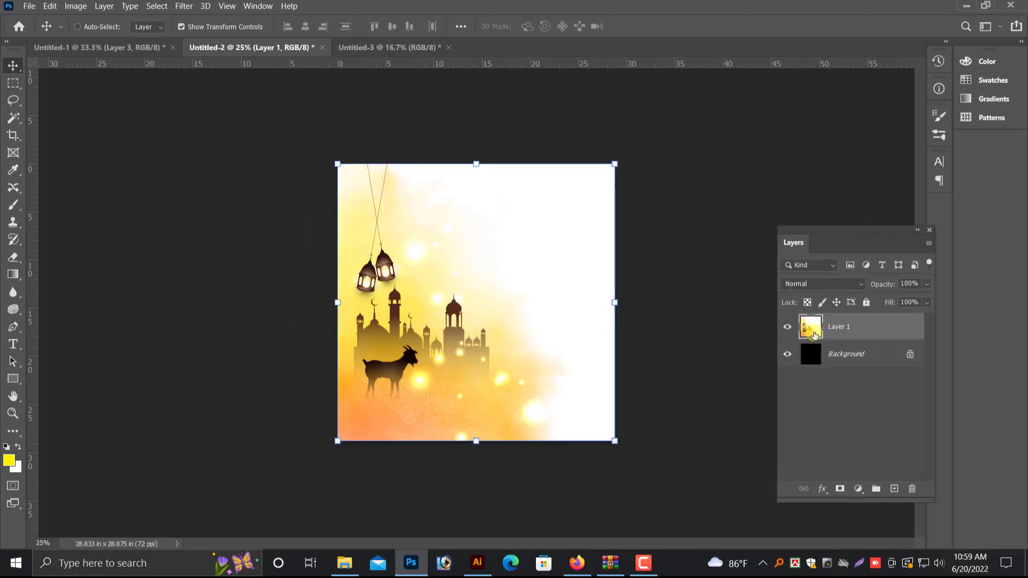
left_click_drag(431, 176, 402, 52)
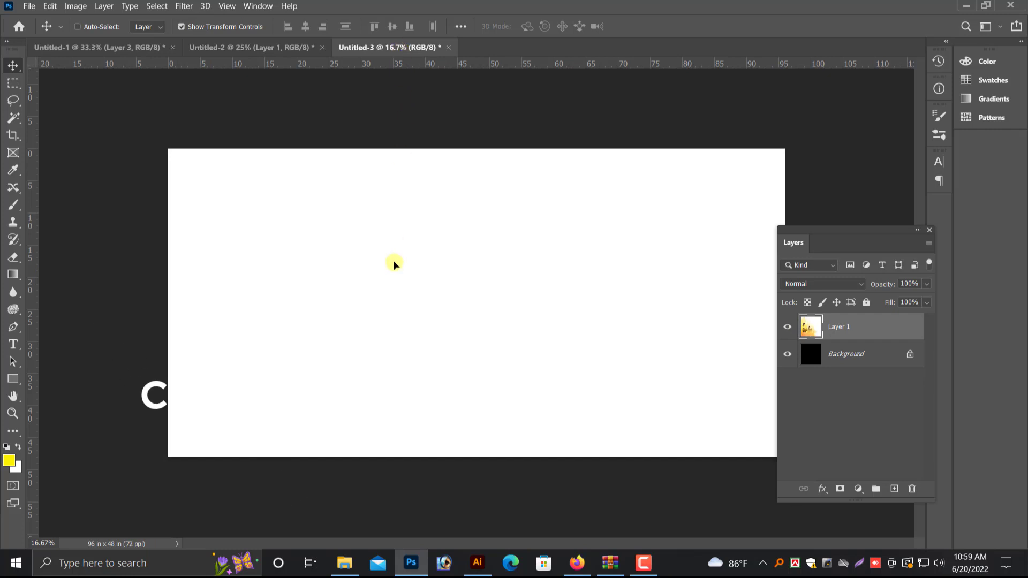
left_click_drag(393, 263, 393, 262)
left_click_drag(466, 313, 293, 297)
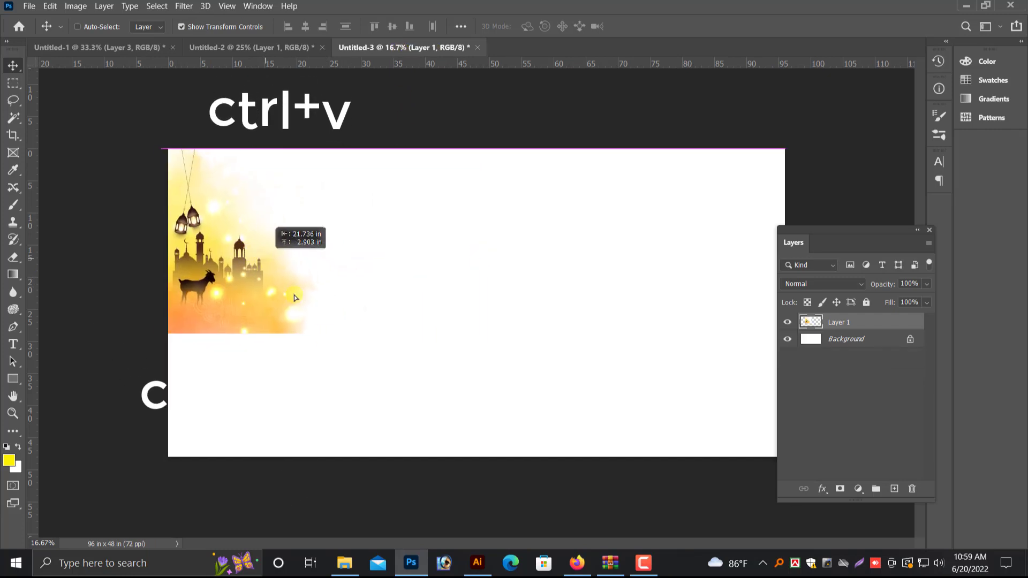
left_click_drag(459, 439, 469, 456)
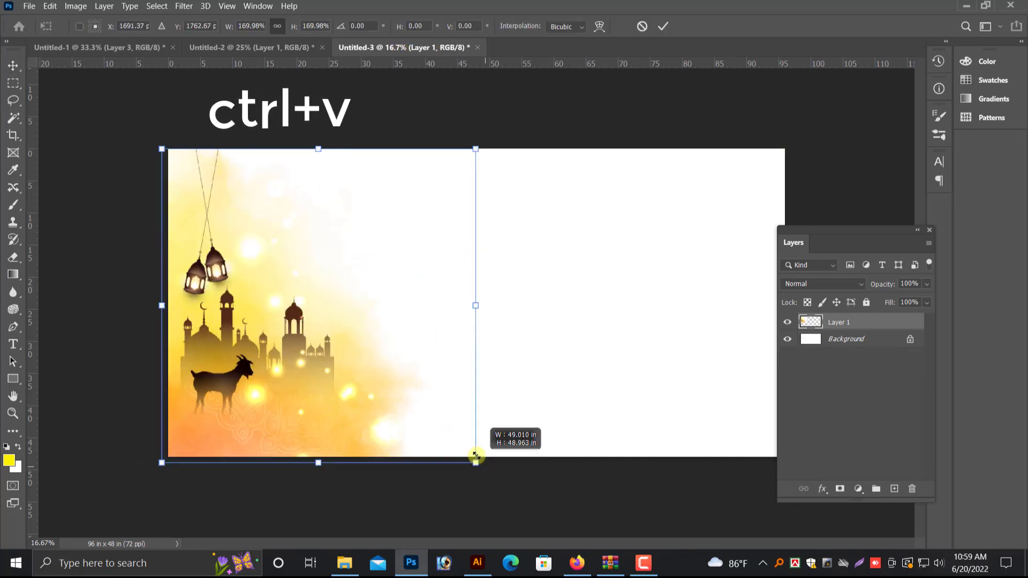
left_click_drag(363, 413, 371, 294)
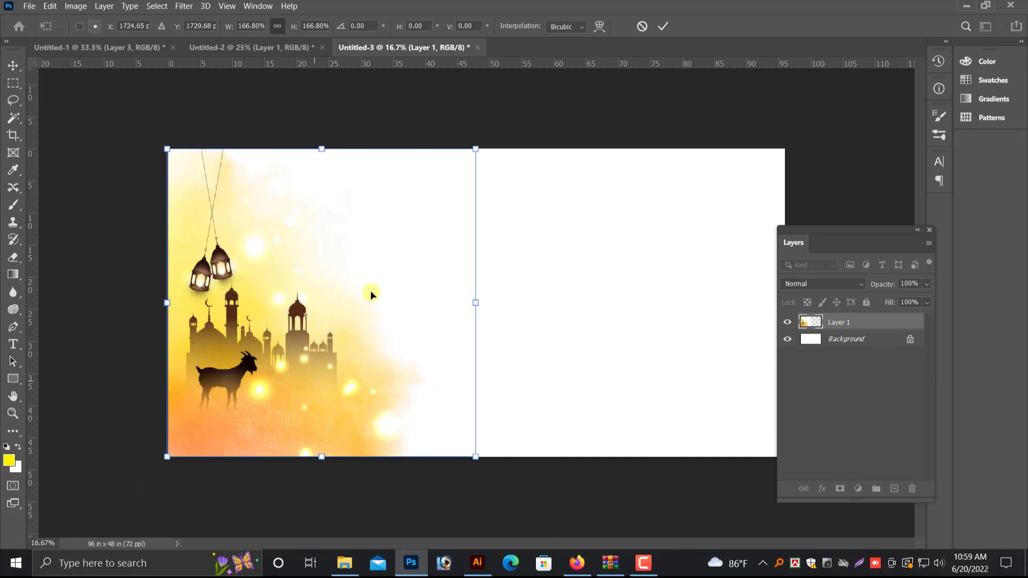
left_click_drag(479, 154, 478, 146)
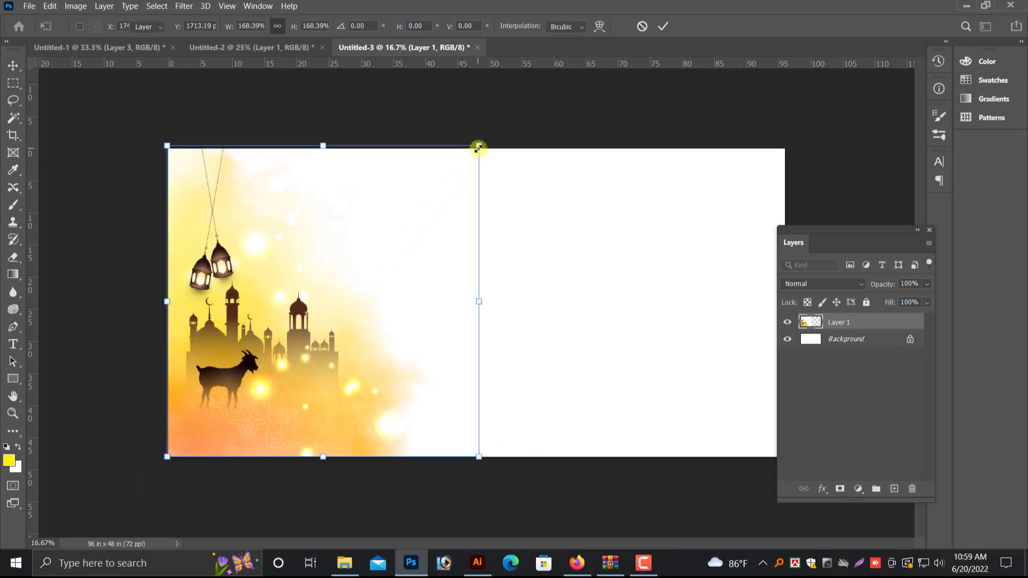
key("Return")
Draw a rectangular selection around the artwork, then return to the Move tool
left_click(13, 83)
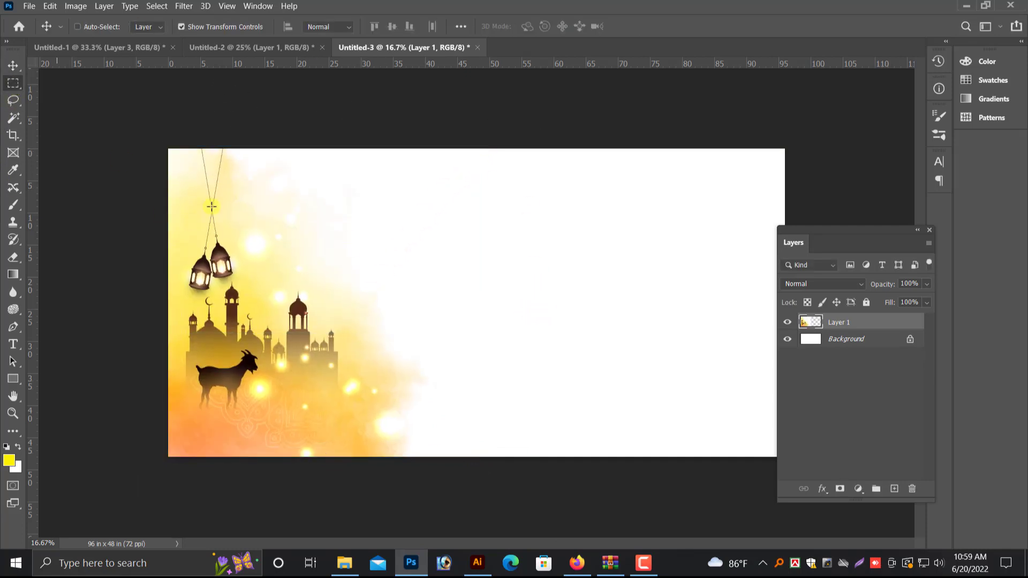
left_click_drag(562, 332, 786, 483)
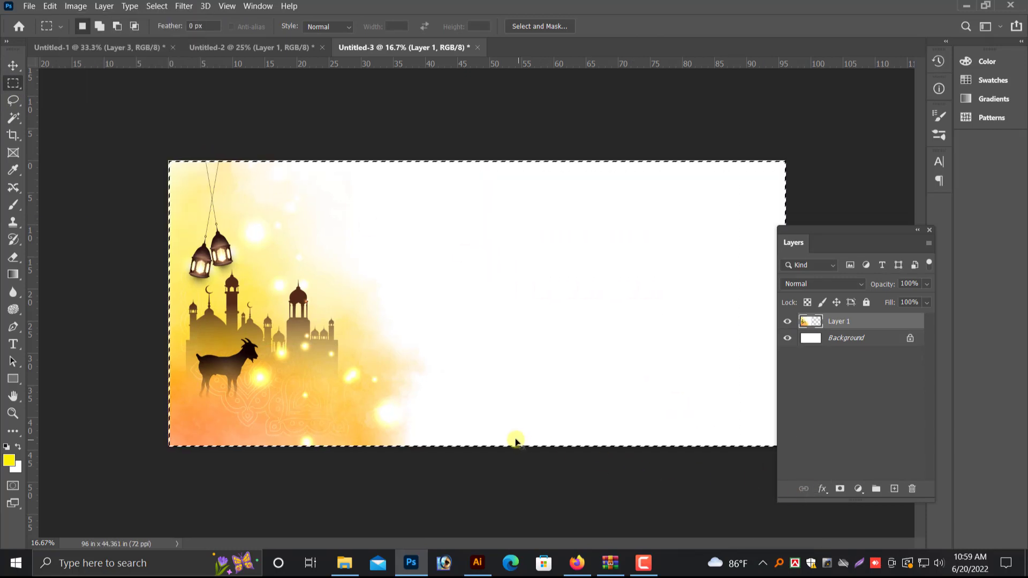
key("v")
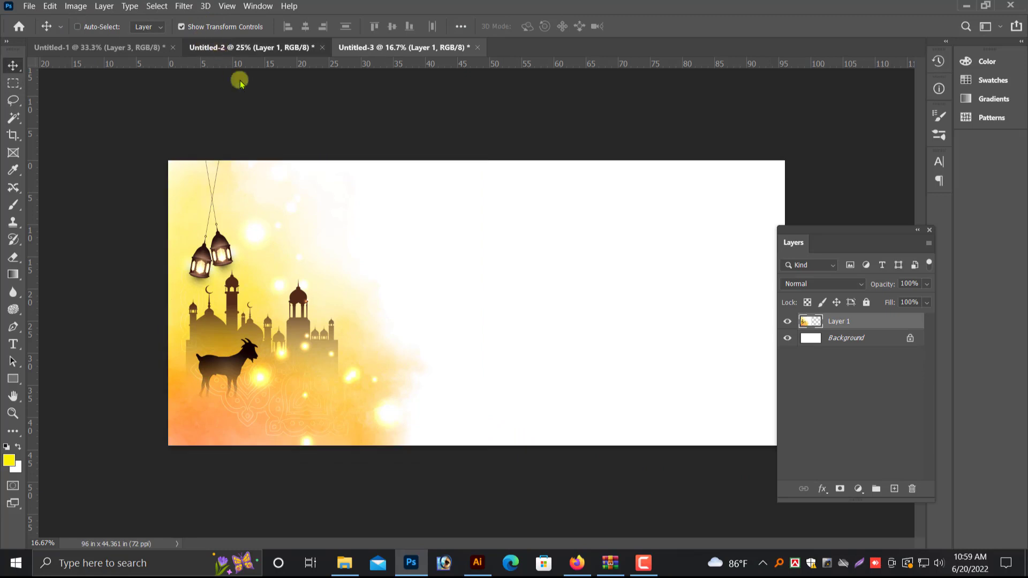
left_click(249, 47)
left_click(128, 48)
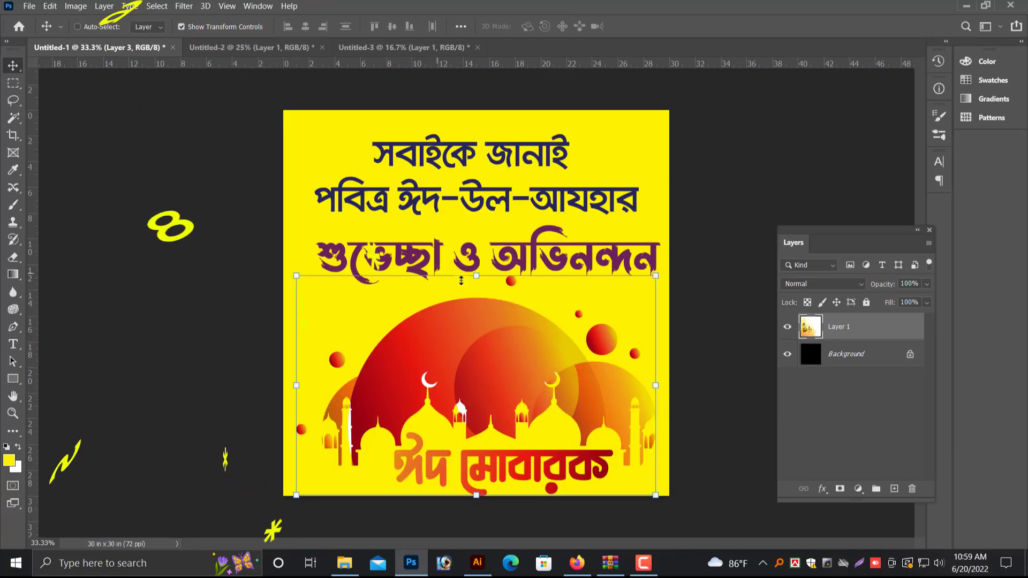
From the wide banner, browse the Open dialog to the Documents > BAC folder
left_click(376, 48)
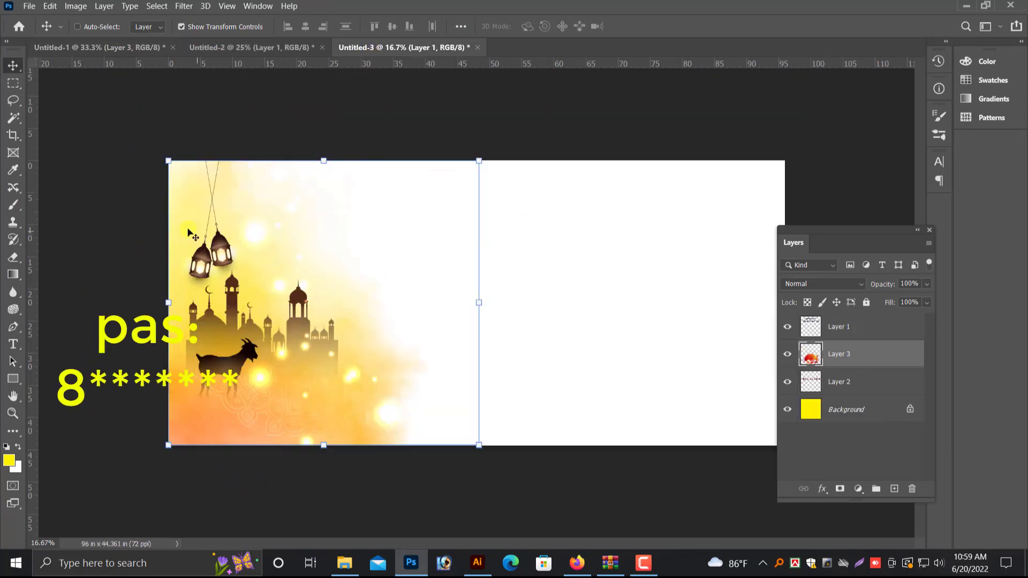
left_click(27, 6)
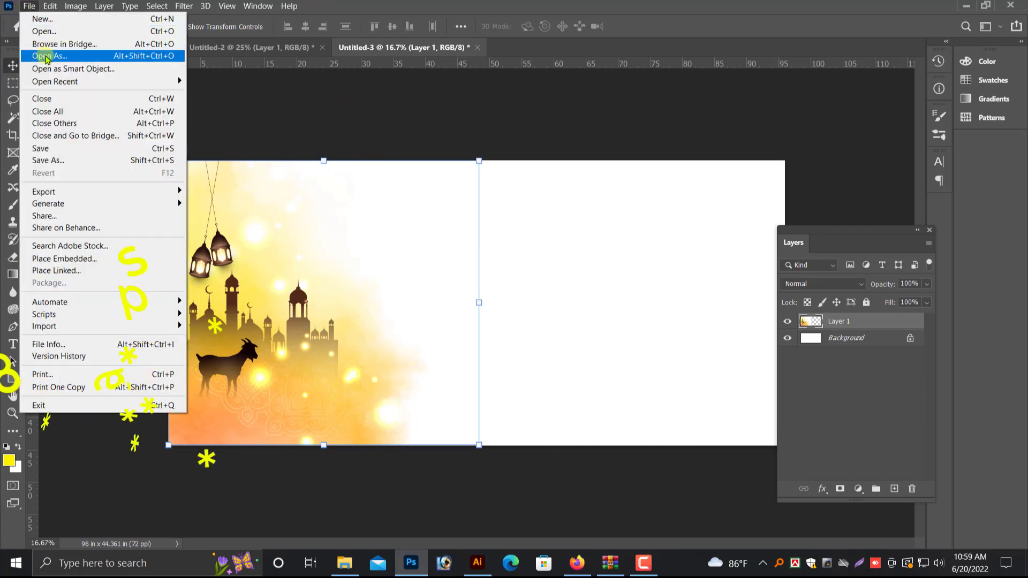
left_click(32, 30)
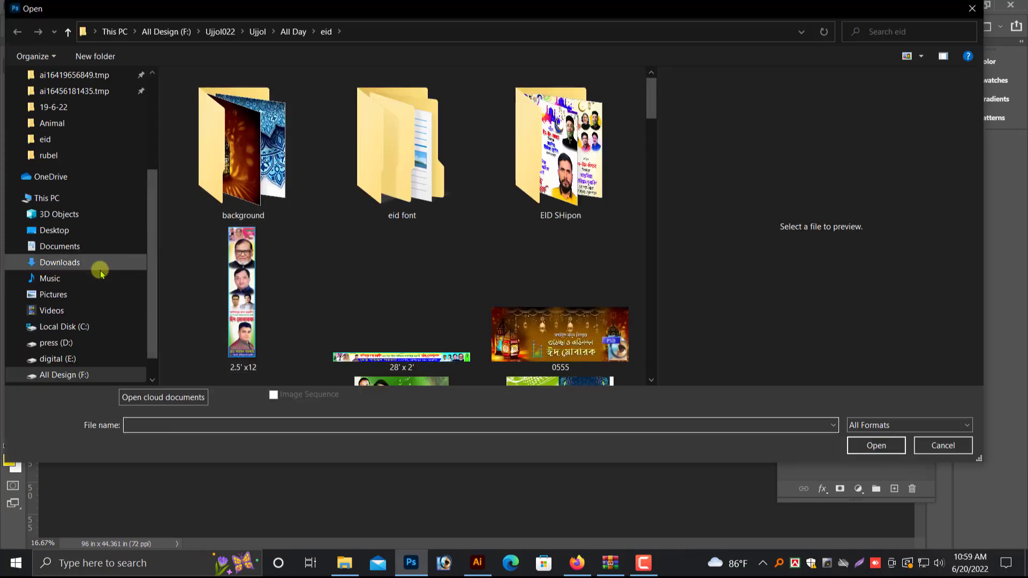
left_click(59, 247)
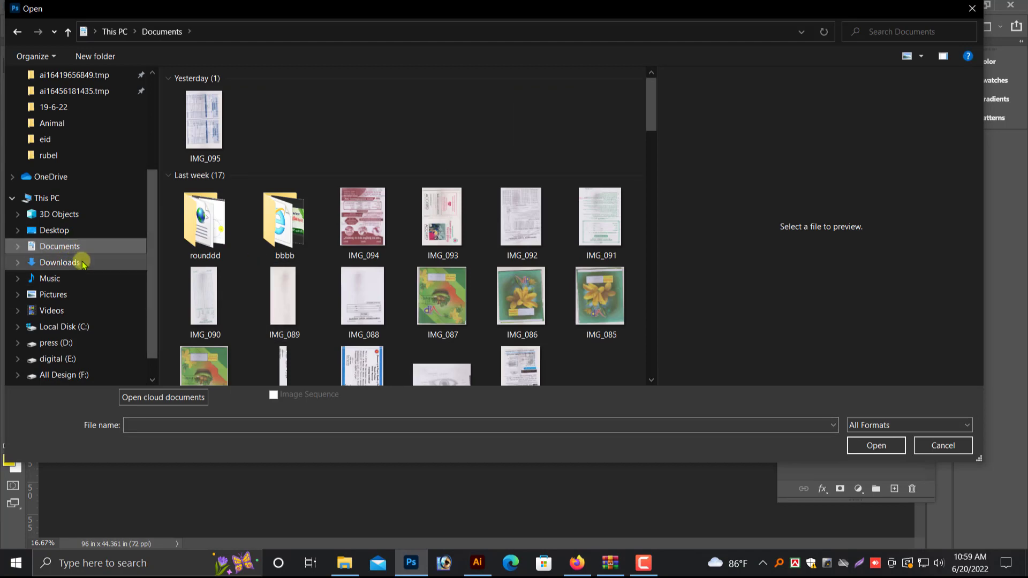
scroll(292, 283, "down", 2)
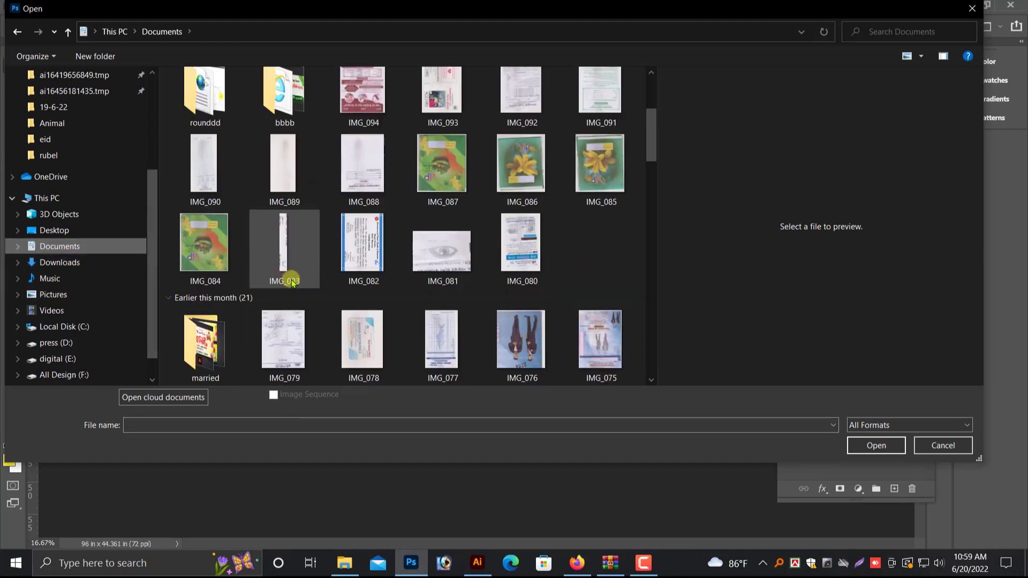
scroll(214, 345, "down", 6)
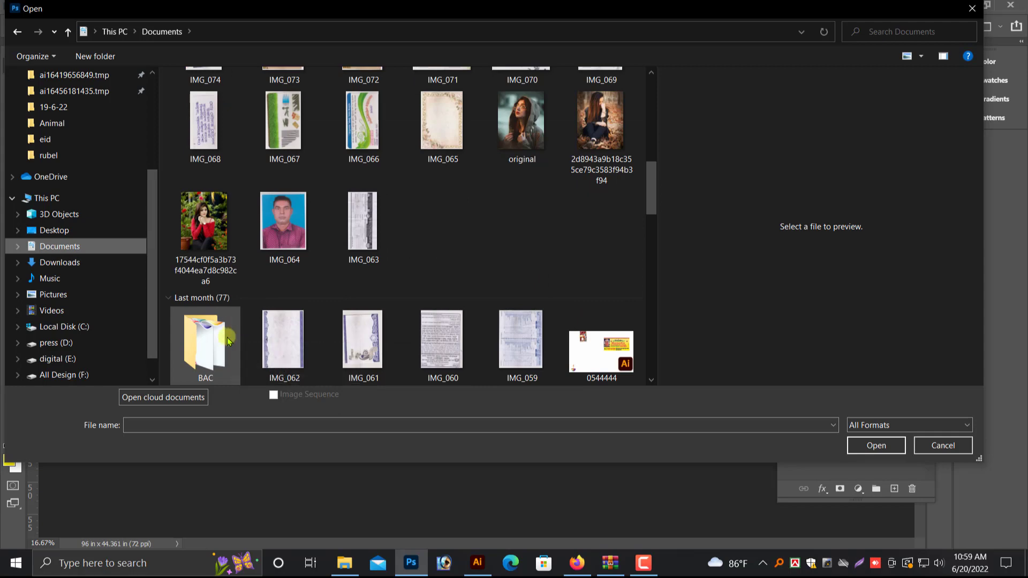
double_click(219, 355)
Select all six watercolour background images in BAC and open them
left_click_drag(216, 218, 215, 209)
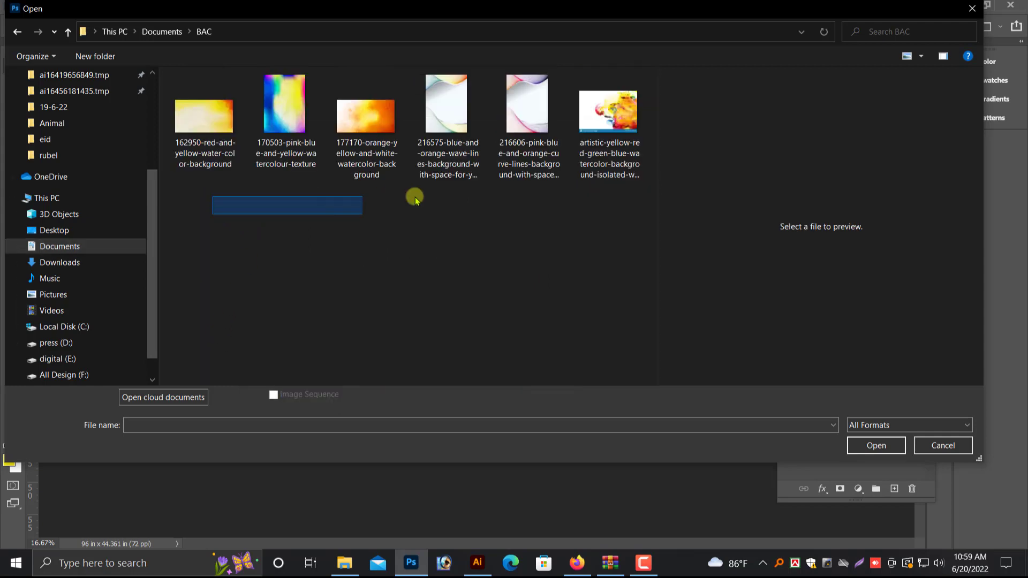
left_click(194, 153)
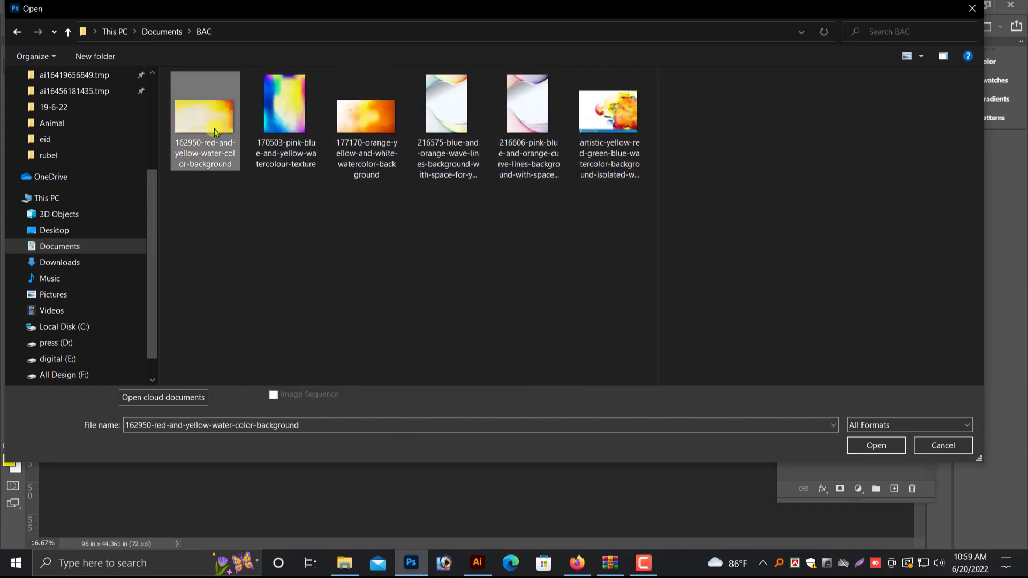
left_click(596, 142, "ctrl")
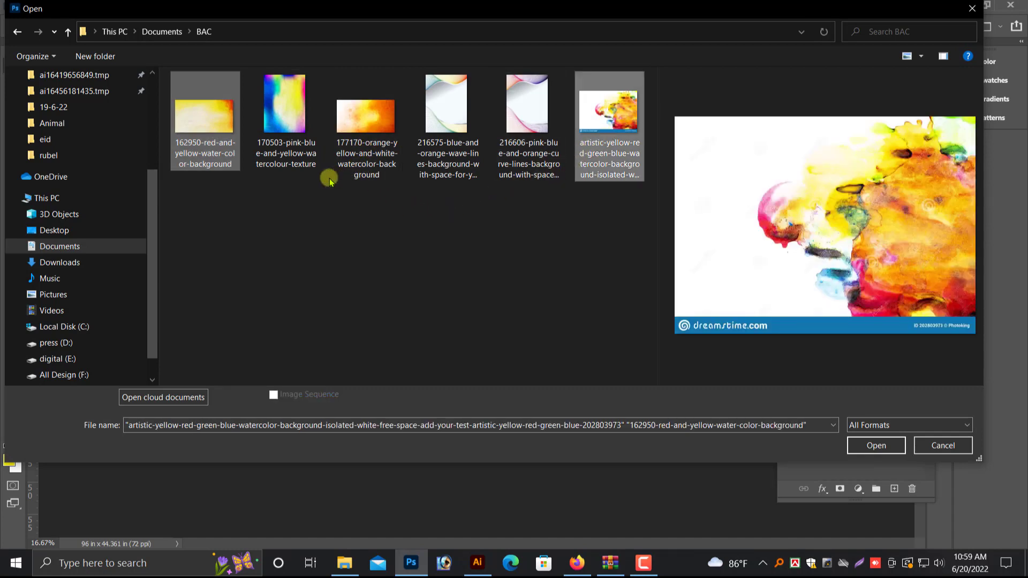
left_click_drag(222, 220, 615, 176)
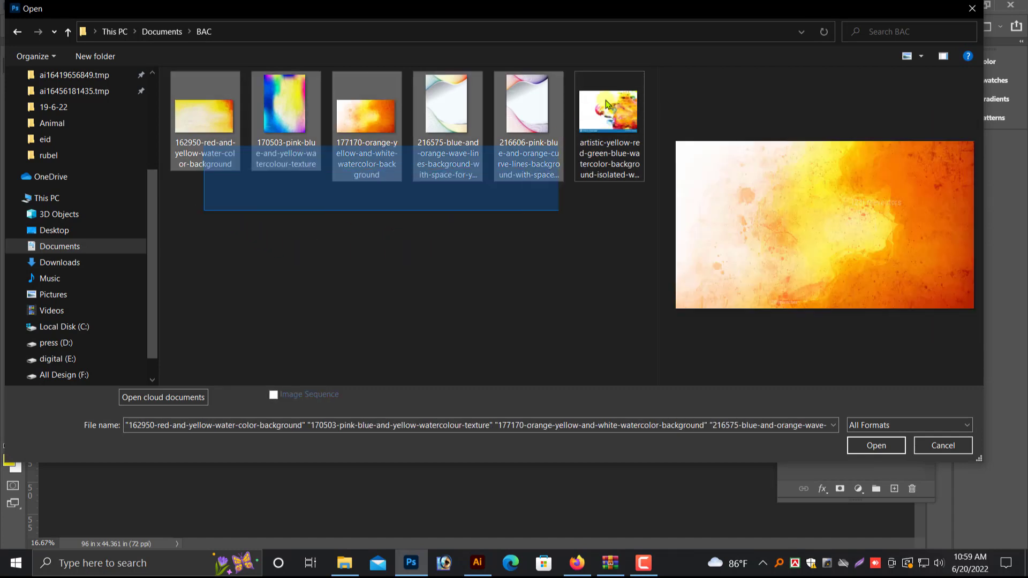
left_click(866, 445)
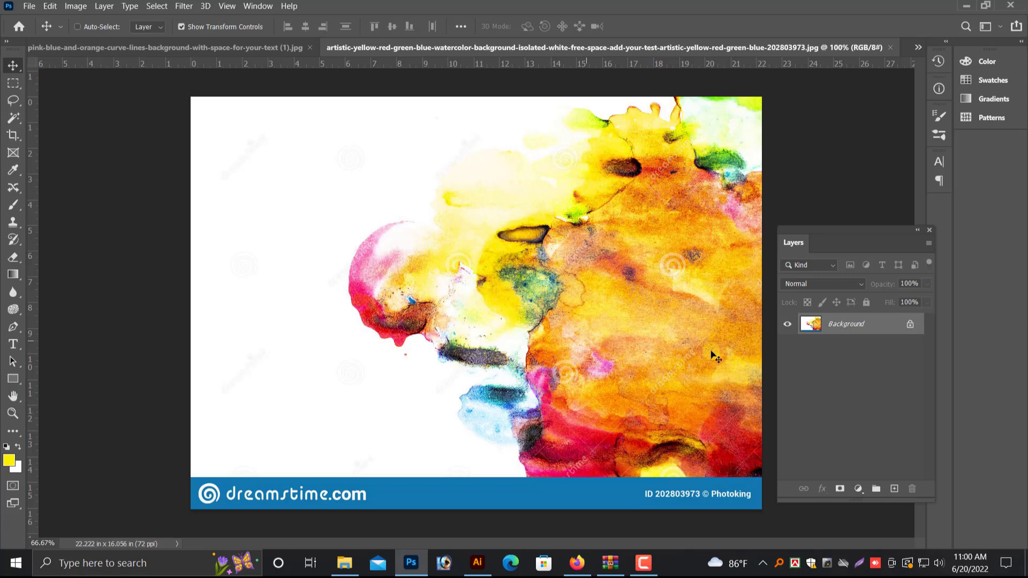
Unlock the watercolour splash as a layer, copy it, and close its document without saving
double_click(863, 324)
key("Return")
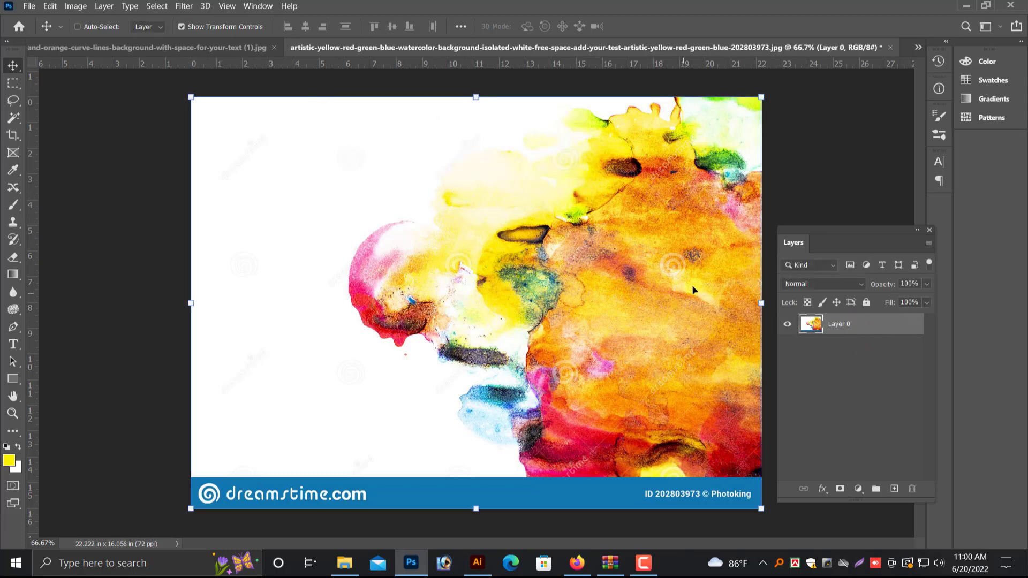
key("ctrl+a")
key("Delete")
key("ctrl+w")
left_click(532, 223)
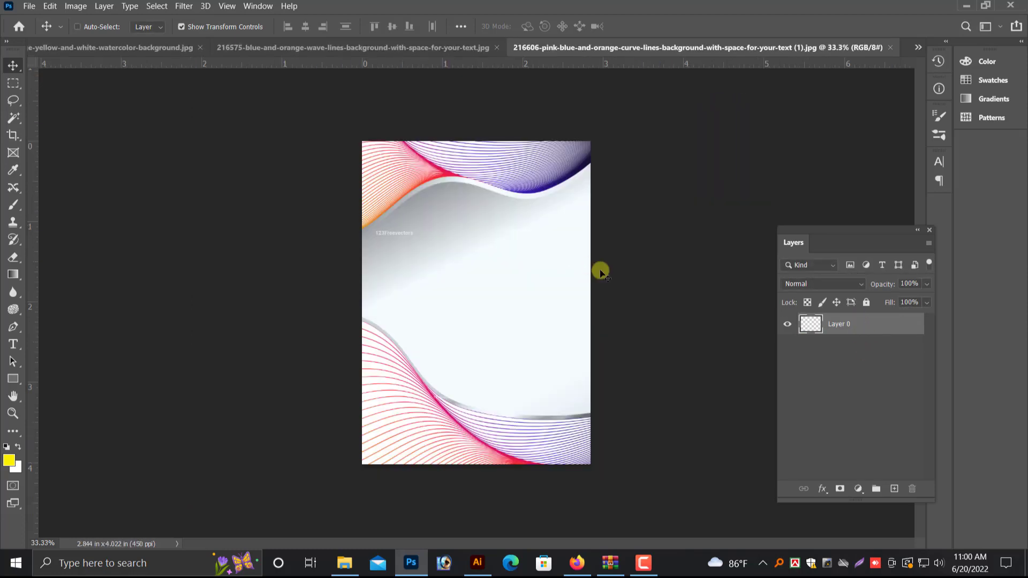
Close the orange watercolour and wave-line documents
left_click(297, 47)
left_click(118, 47)
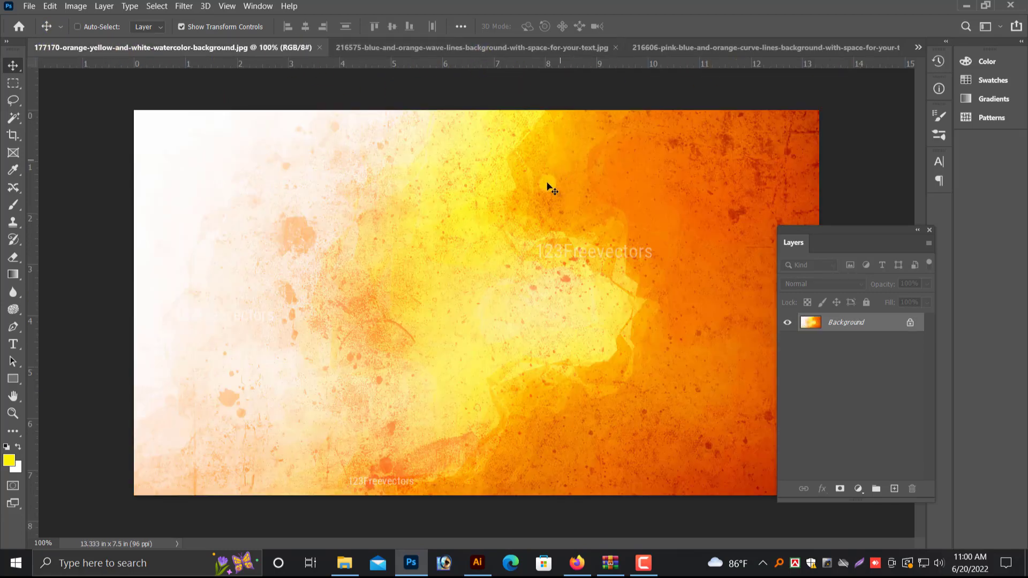
key("ctrl+w")
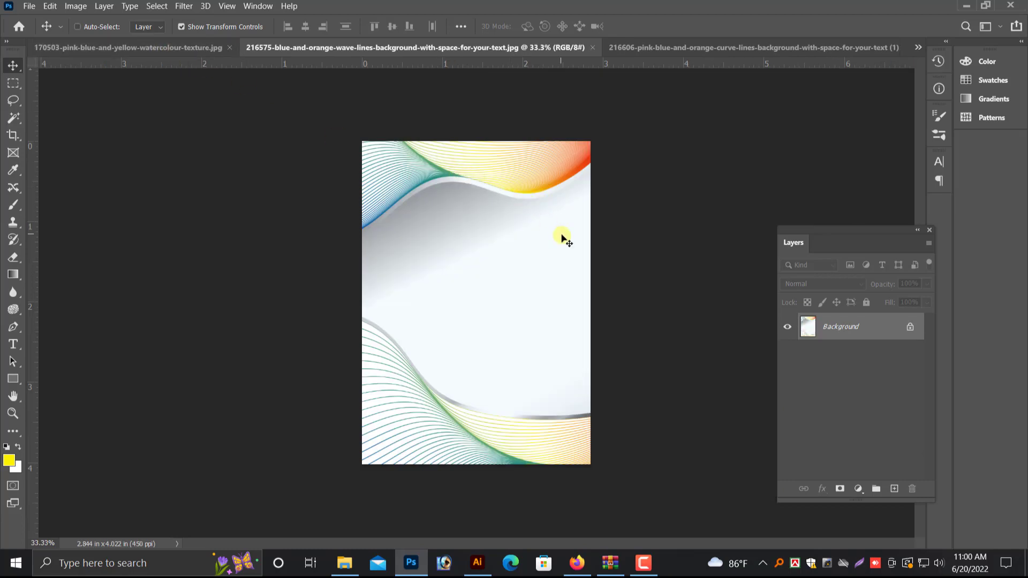
key("ctrl+w")
key("ctrl+w")
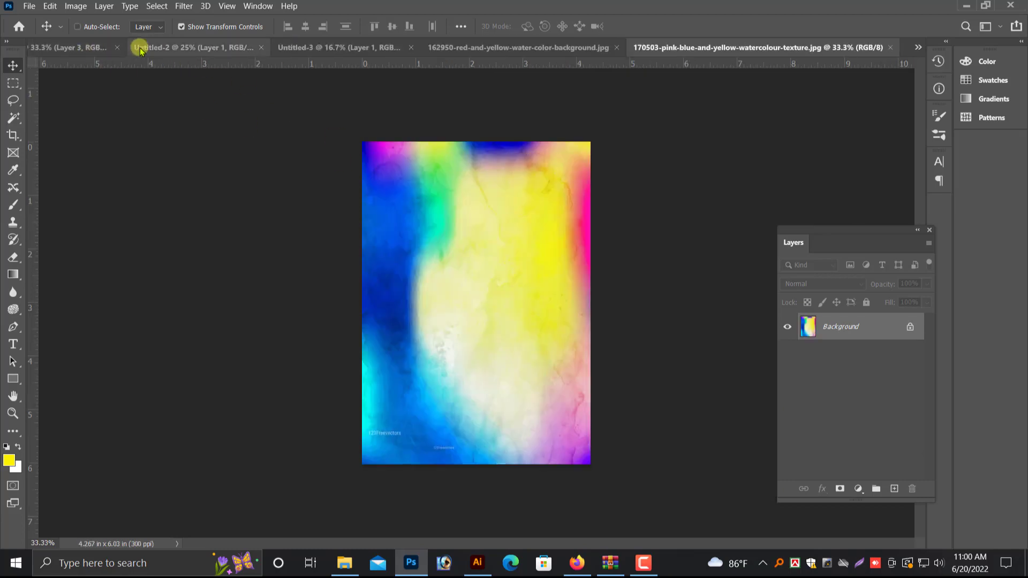
Paste the watercolour splash as a new layer into the red-yellow watercolour document
left_click(138, 46)
left_click(104, 47)
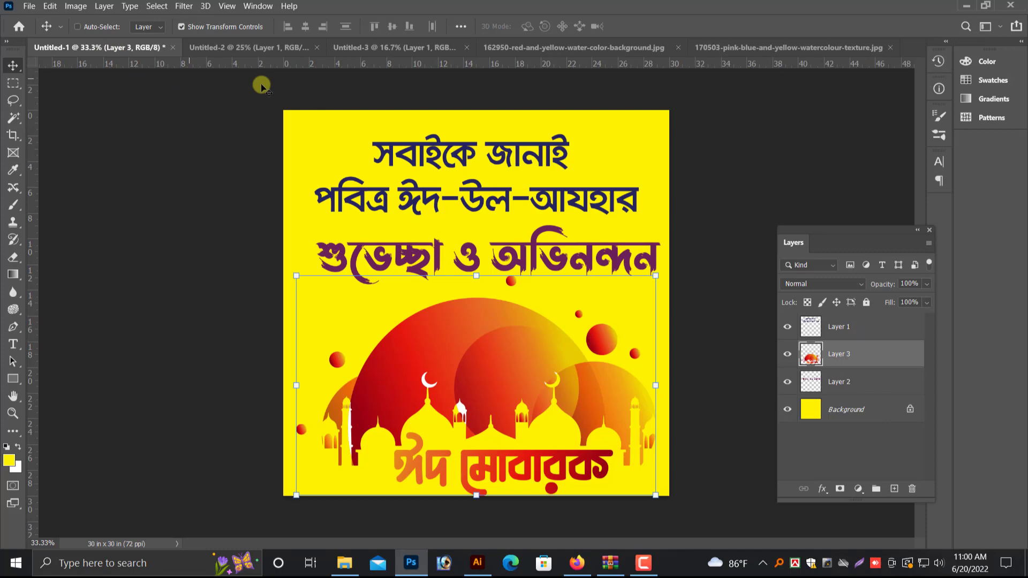
left_click(508, 47)
left_click(780, 48)
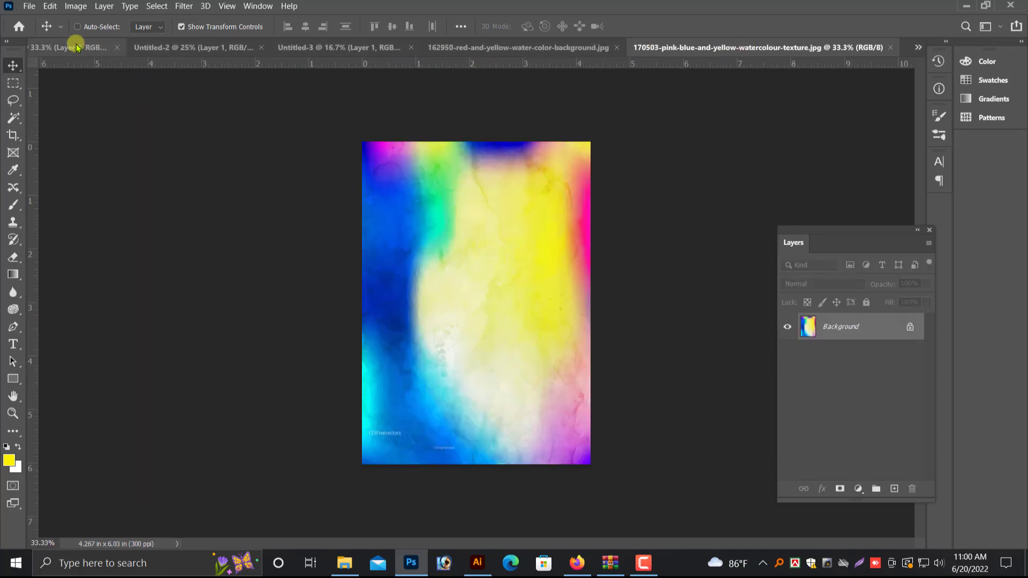
left_click(55, 47)
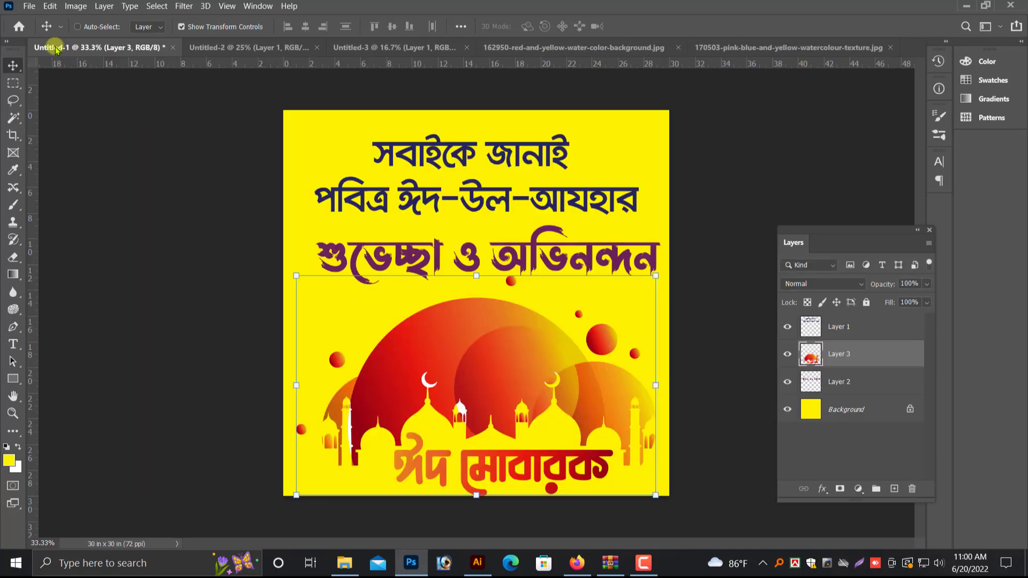
left_click(514, 47)
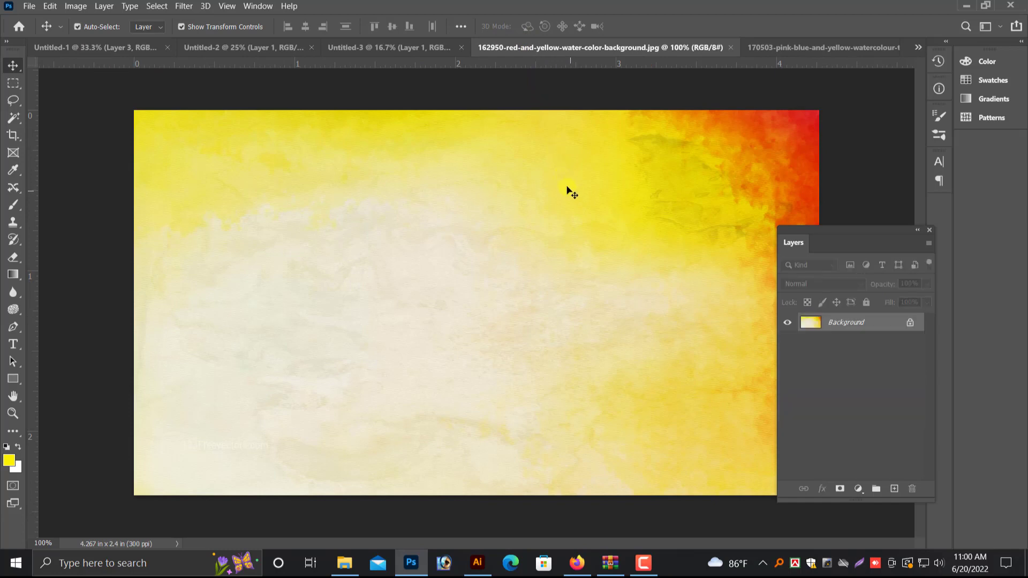
key("ctrl+v")
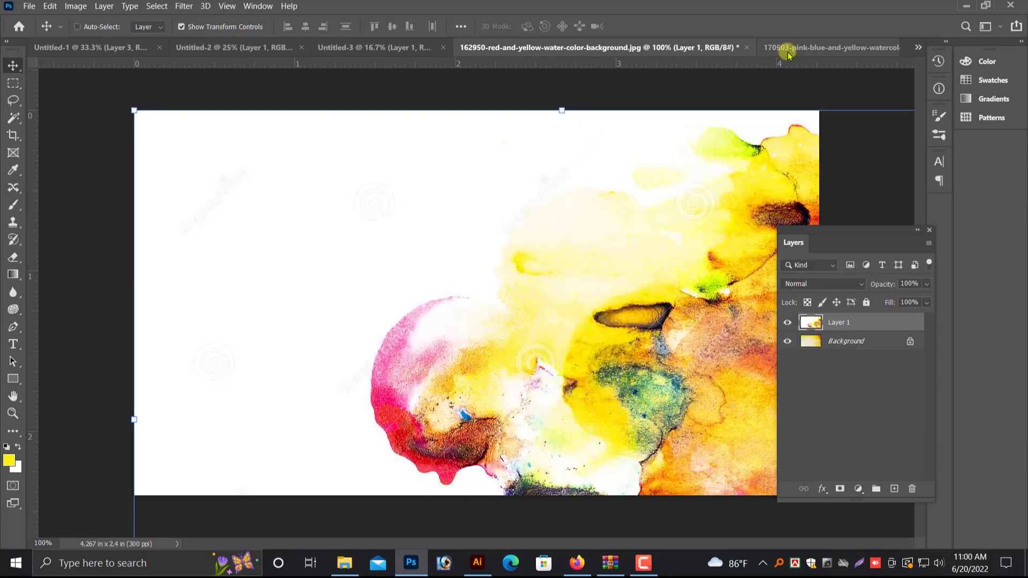
Copy the rainbow watercolour texture, close it unsaved, and paste it as a new layer
left_click(780, 47)
key("Delete")
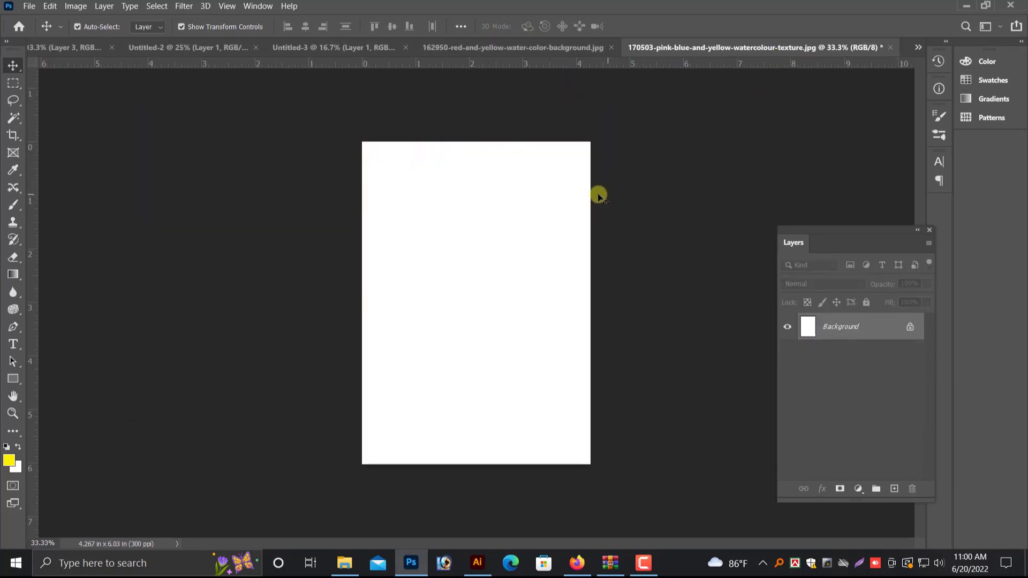
key("ctrl+w")
left_click(536, 220)
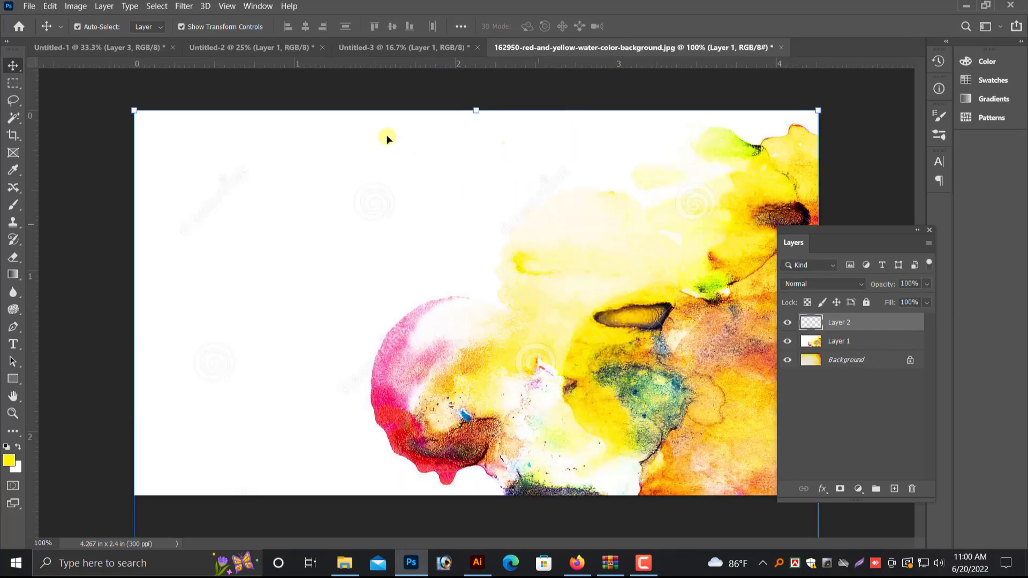
key("ctrl+v")
Close the Untitled-2 square poster without saving
left_click(102, 47)
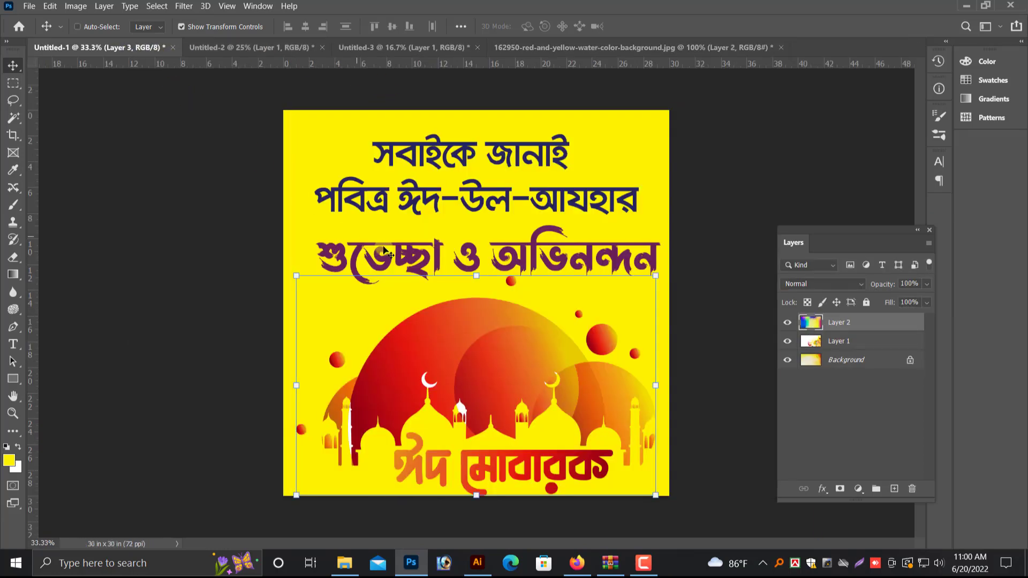
left_click(407, 47)
left_click(251, 47)
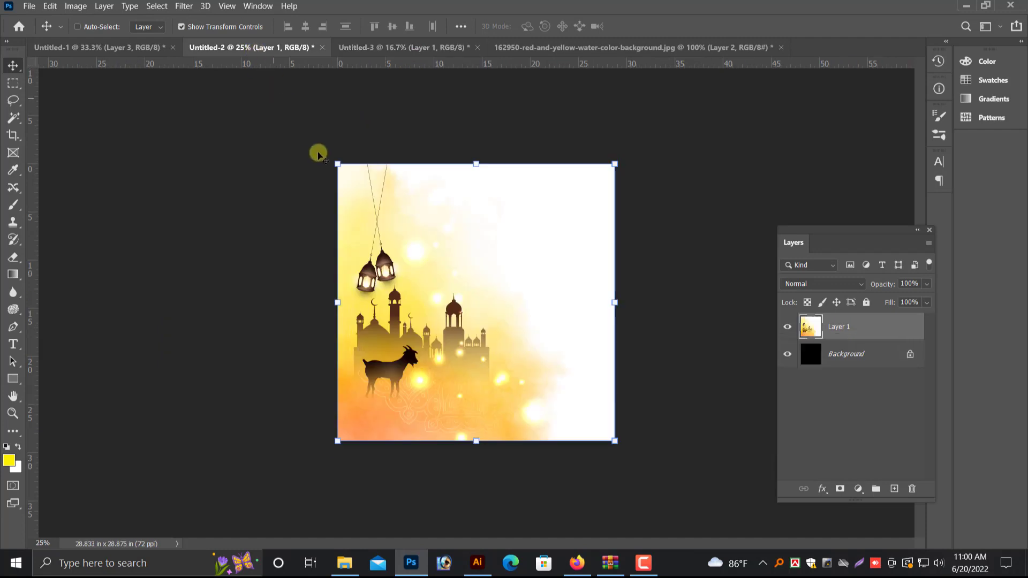
key("ctrl+w")
left_click(532, 216)
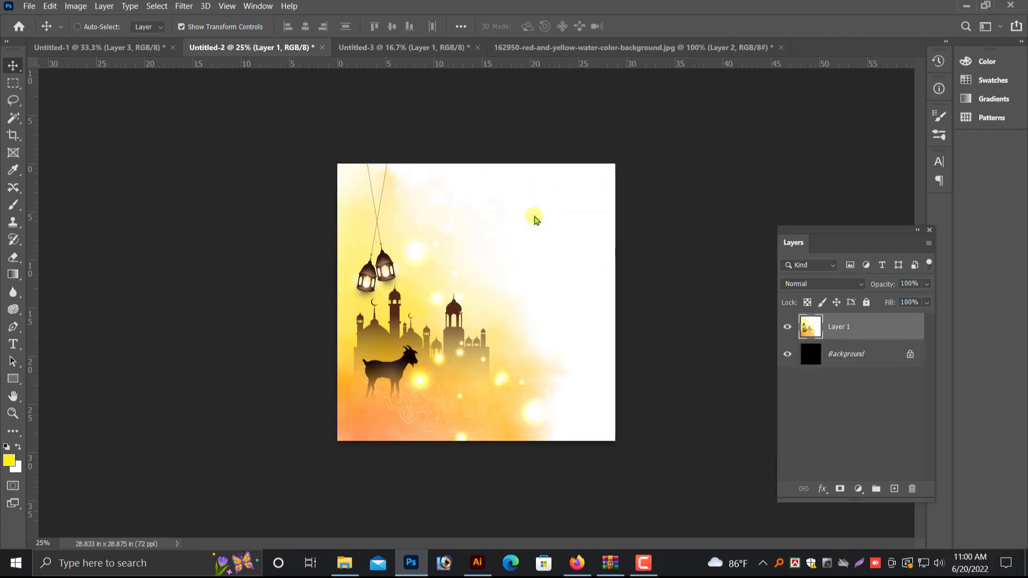
Reposition the rainbow and splash layers, then drag the splash into the goat banner
left_click(451, 48)
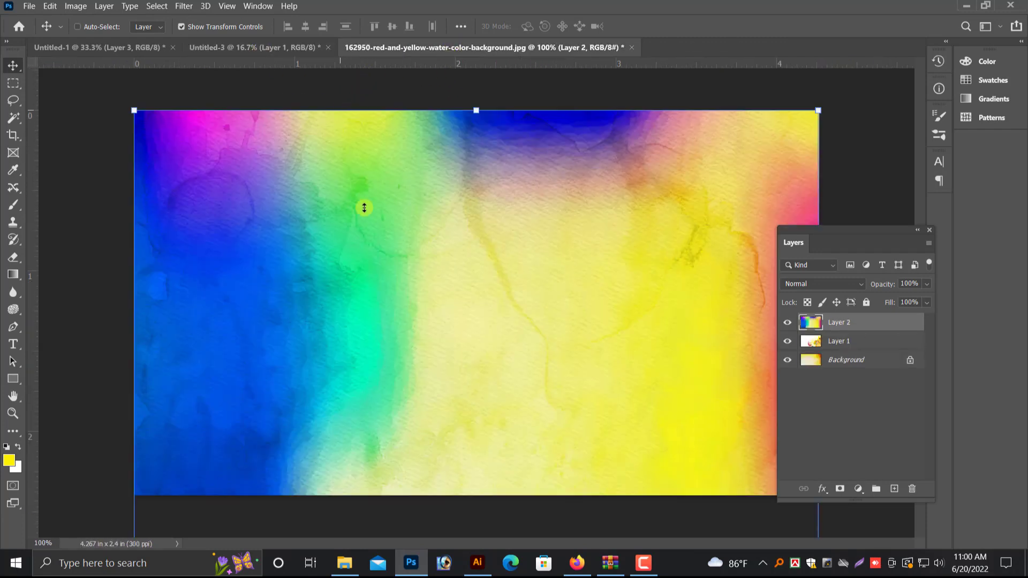
left_click_drag(362, 207, 606, 396)
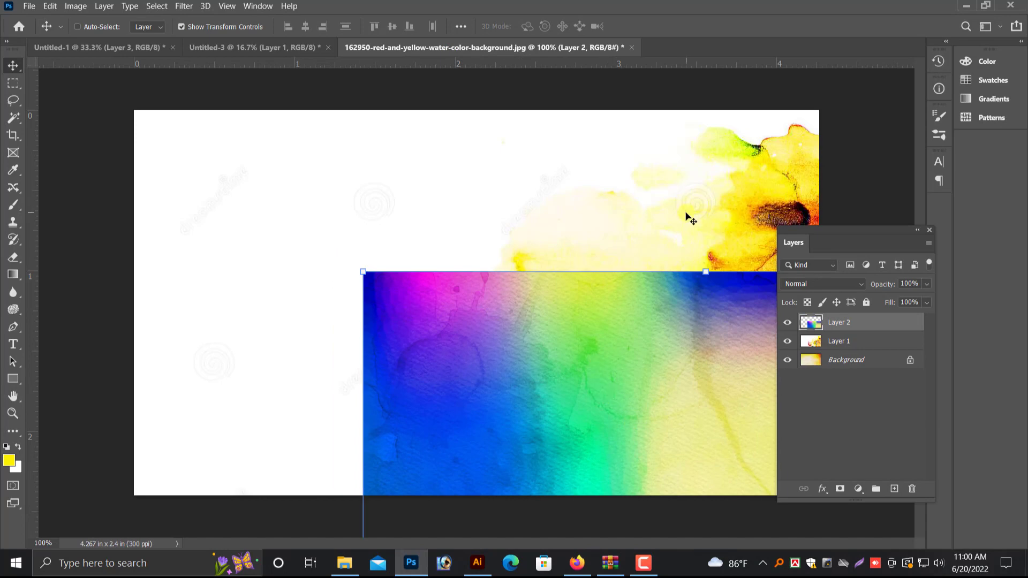
left_click_drag(690, 219, 428, 49)
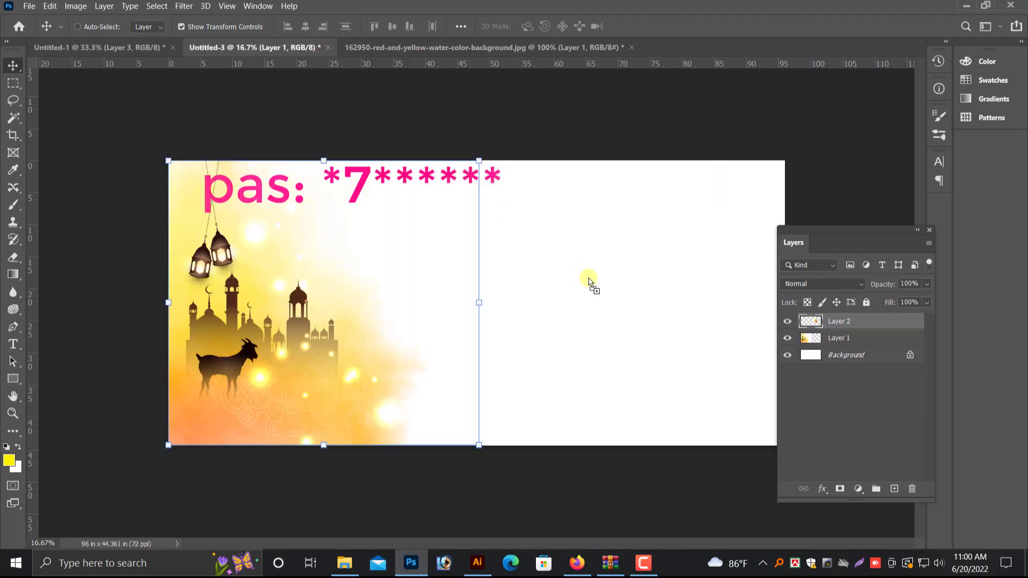
mouse_move(315, 44)
left_mouse_down()
mouse_move(620, 295)
mouse_move(722, 301)
left_mouse_up()
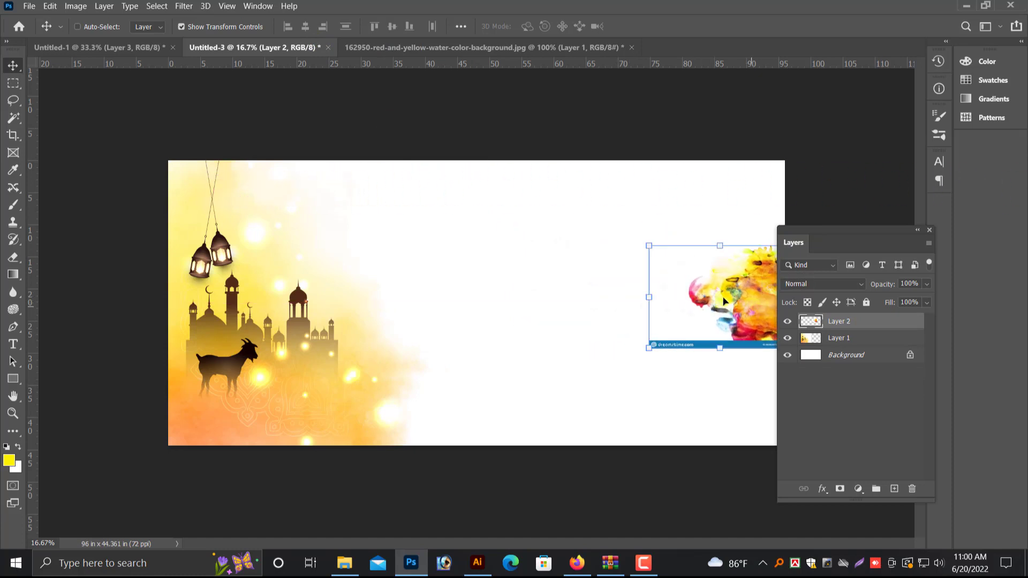
key("ctrl+minus")
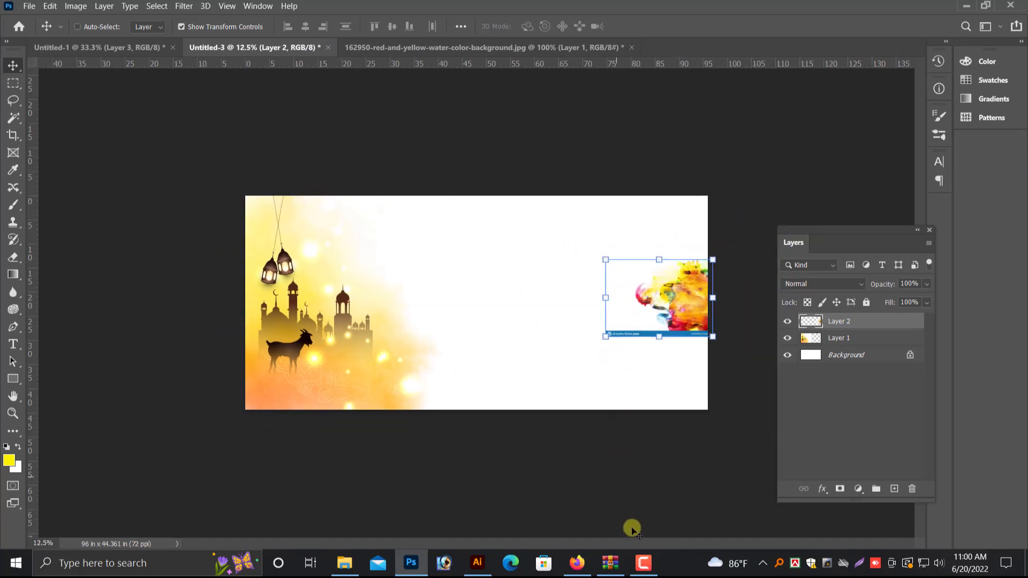
Scale the watercolour splash to about 312% and align it to the banner's right edge
left_click(643, 562)
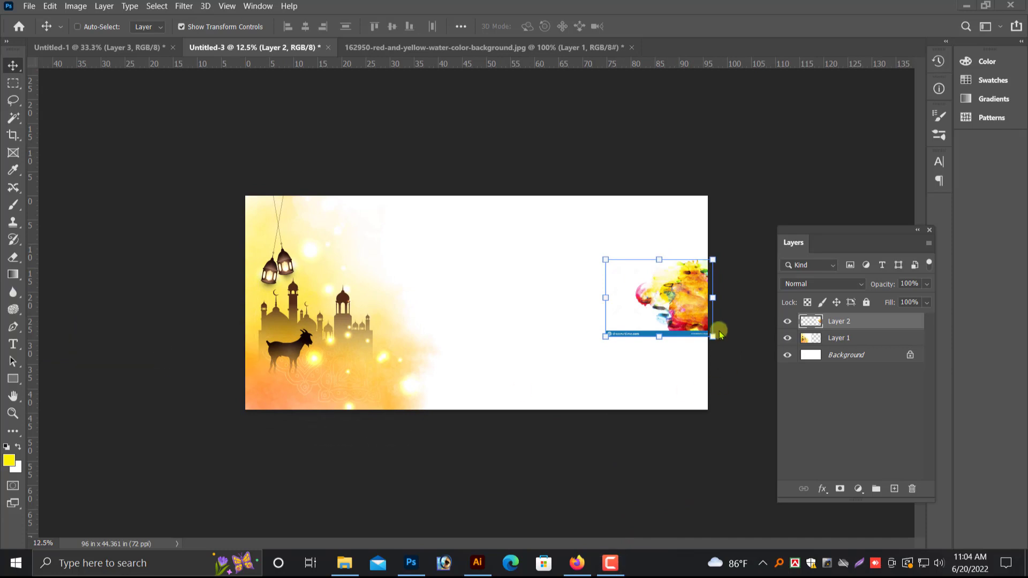
left_click_drag(687, 284, 682, 221)
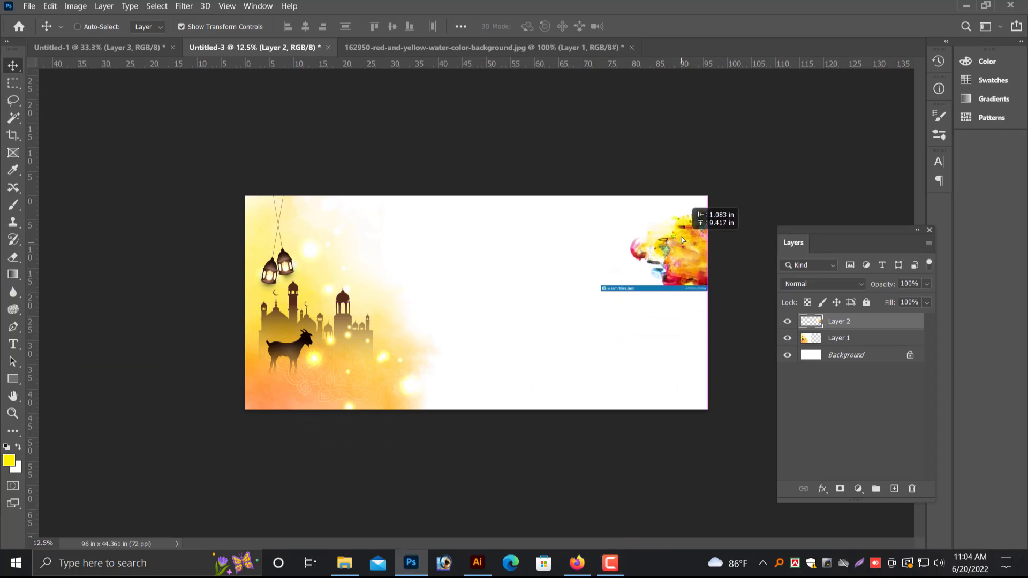
left_click_drag(599, 275, 443, 449)
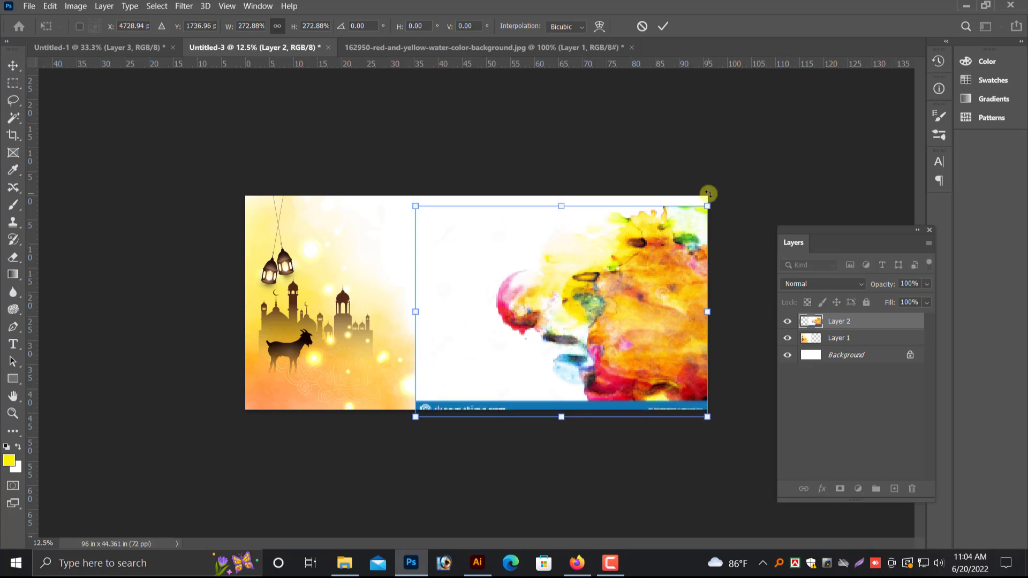
left_click_drag(708, 193, 711, 223)
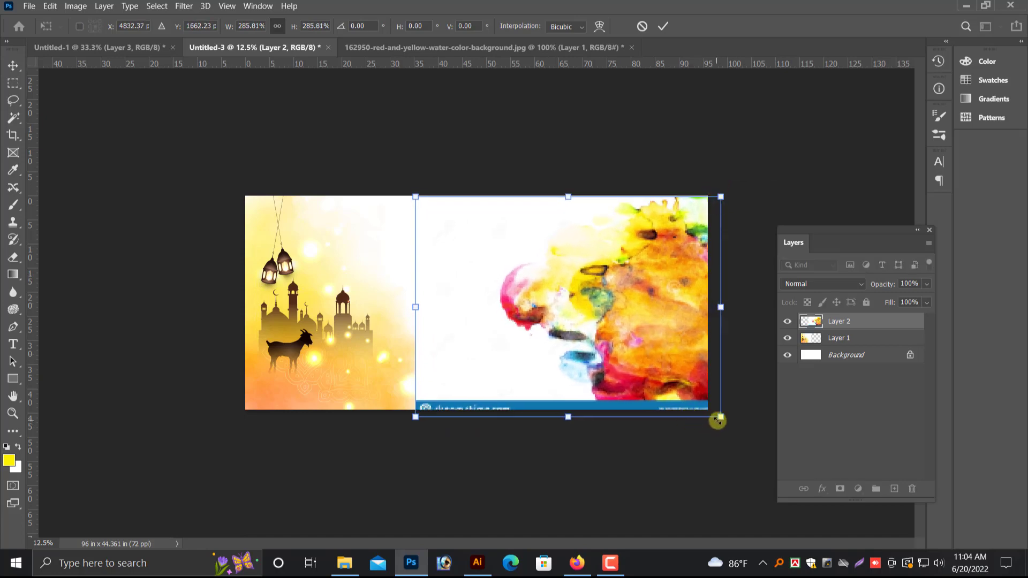
left_click_drag(717, 421, 755, 438)
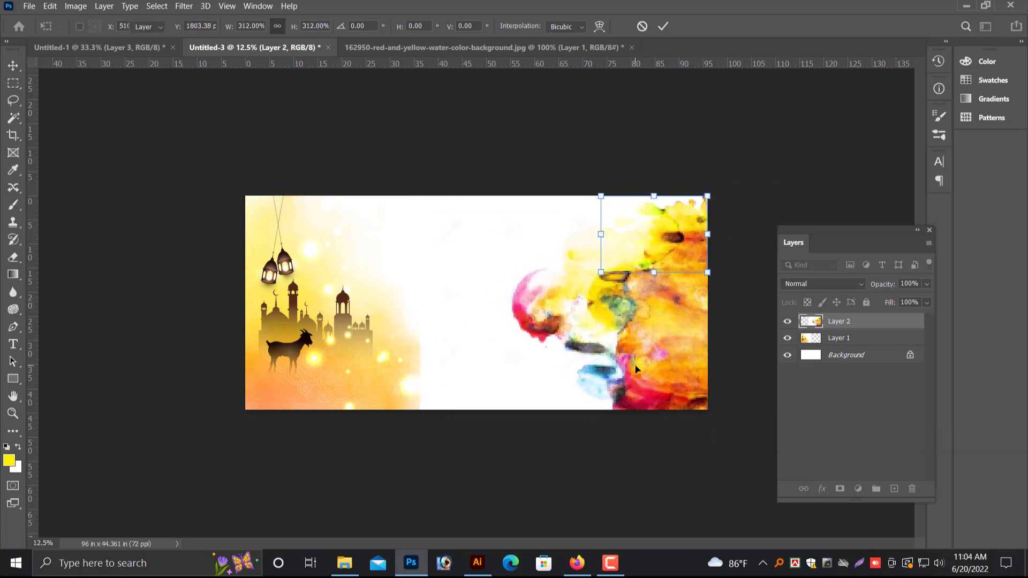
key("Return")
left_click(534, 519)
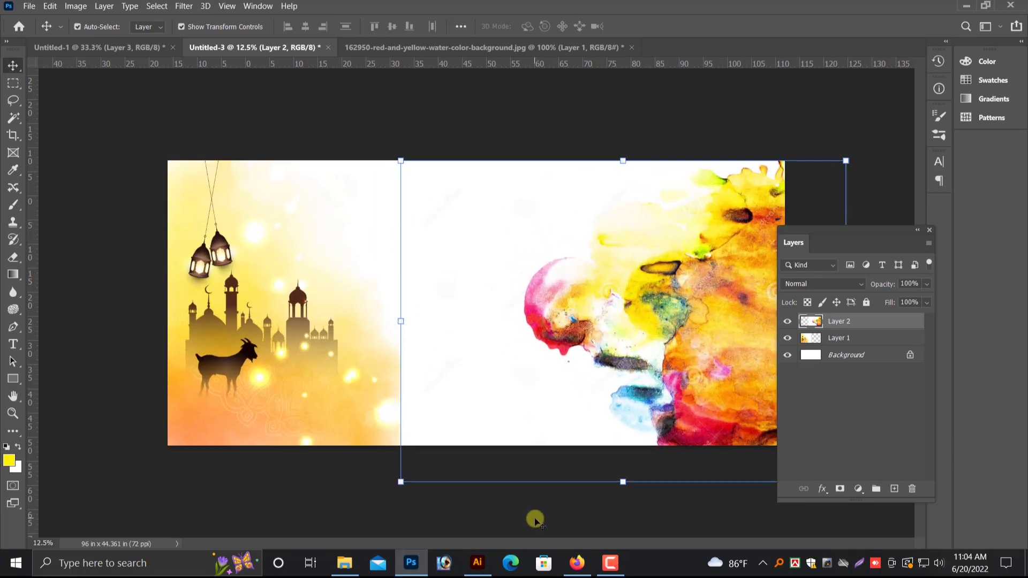
mouse_move(655, 369)
left_mouse_down()
mouse_move(735, 367)
mouse_move(666, 341)
left_mouse_up()
key("ctrl+minus")
left_click(87, 247)
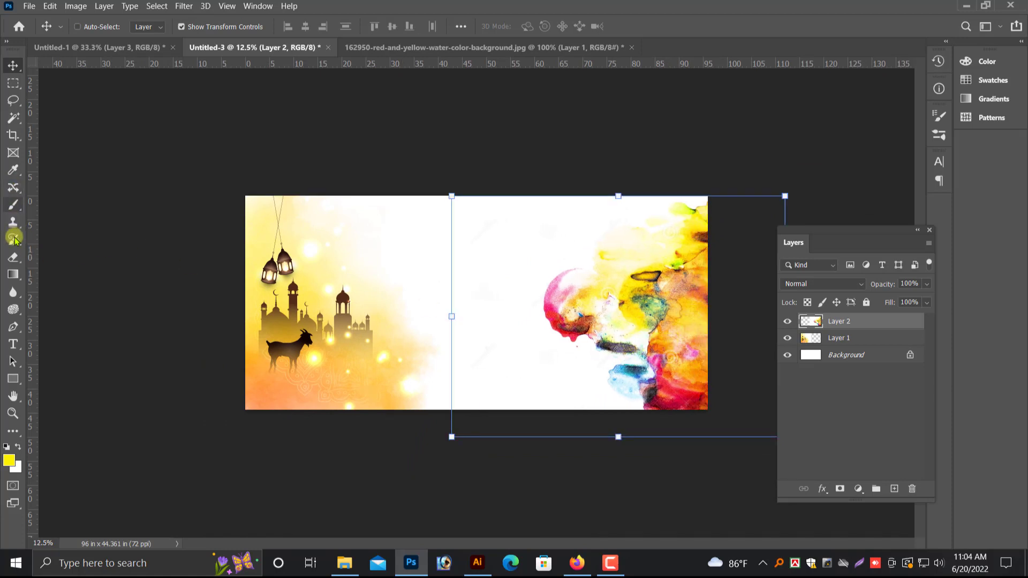
Erase the dark blue and pink left edge of the splash with an enlarged eraser
left_click(13, 257)
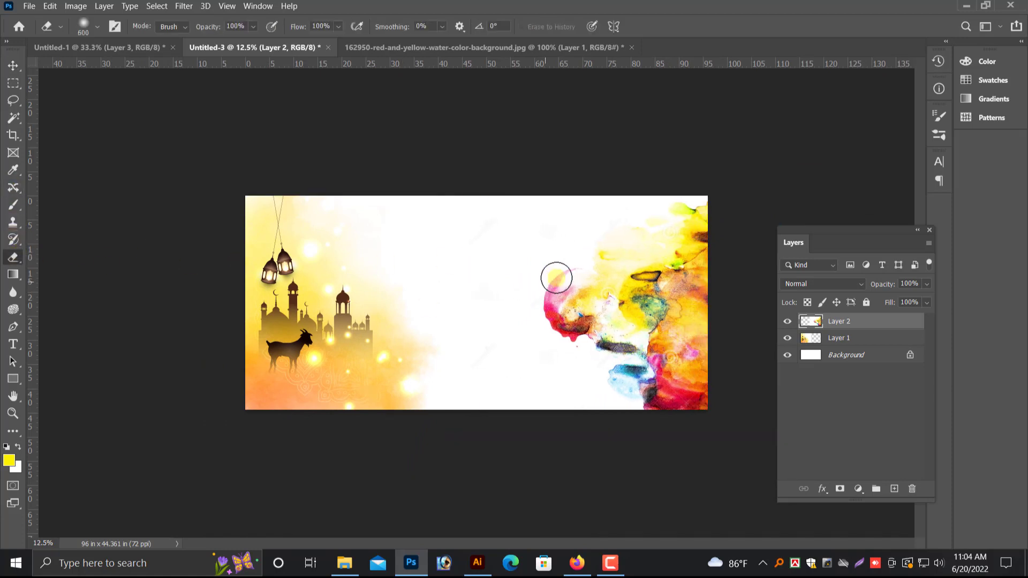
left_click_drag(561, 368, 562, 326)
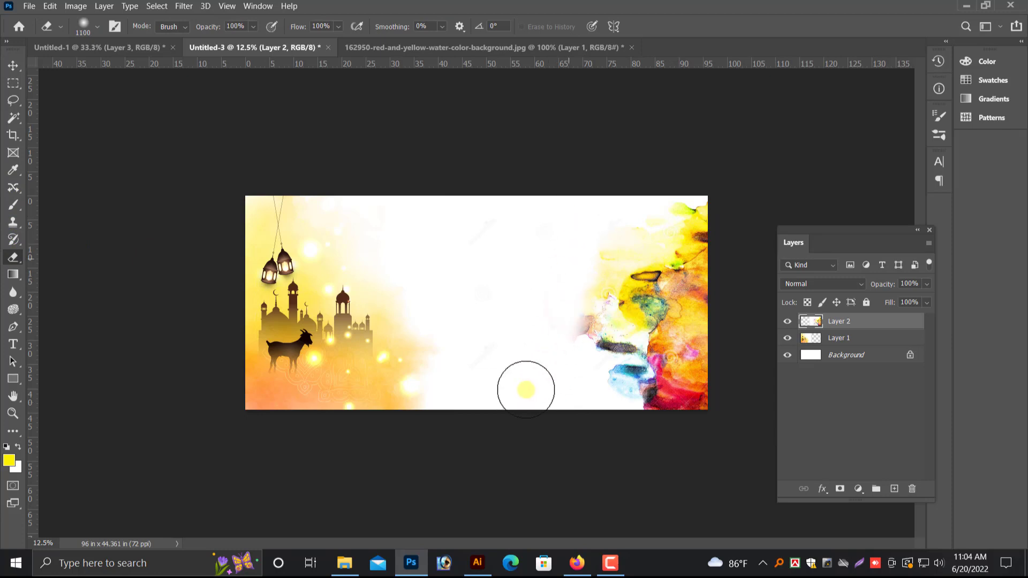
left_click_drag(609, 389, 607, 316)
key("bracketright")
left_click_drag(580, 459, 568, 344)
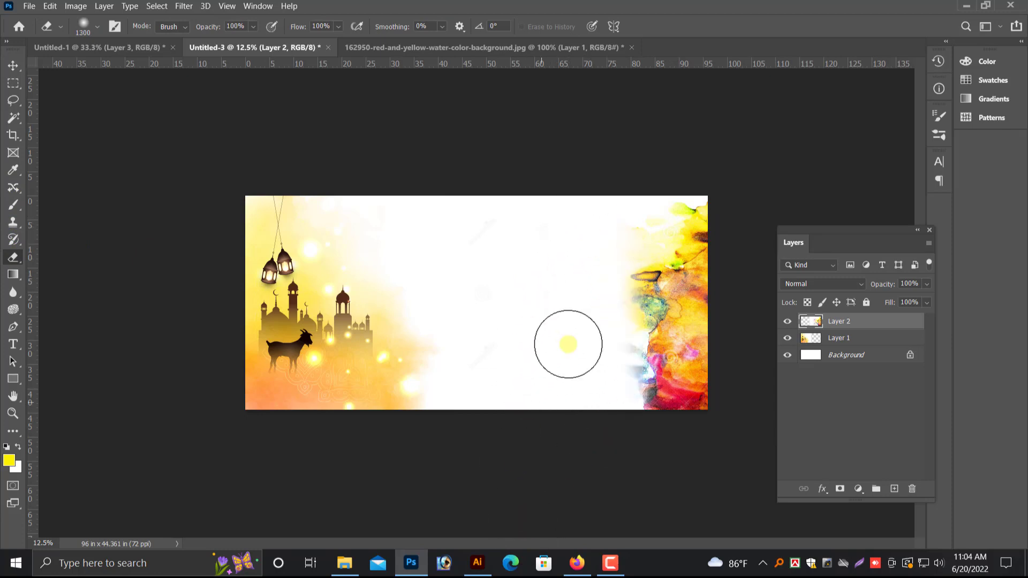
Nudge the splash layer slightly into its final position
key("v")
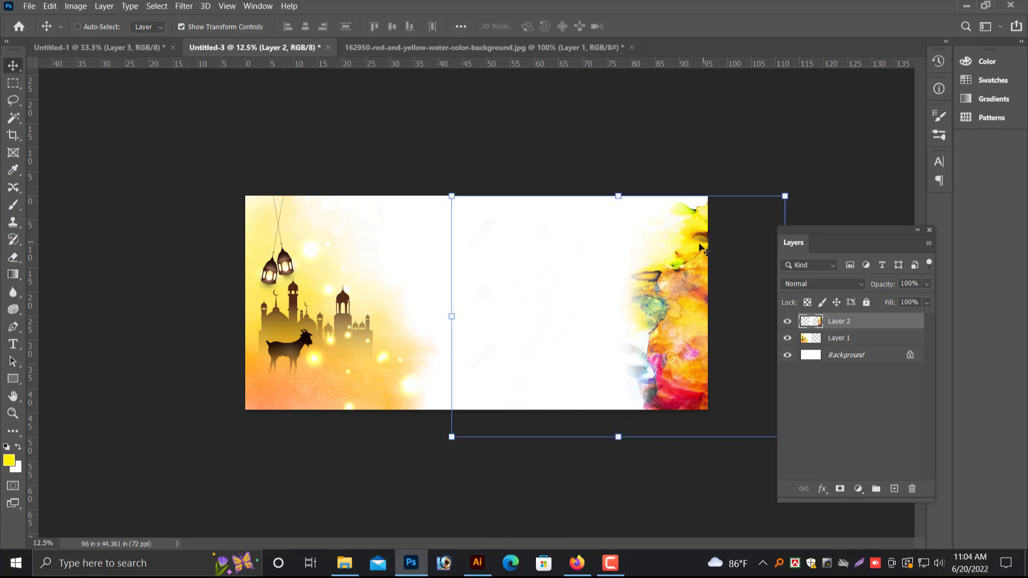
left_click_drag(695, 227, 687, 236)
left_click_drag(677, 327, 679, 341)
left_click(751, 214)
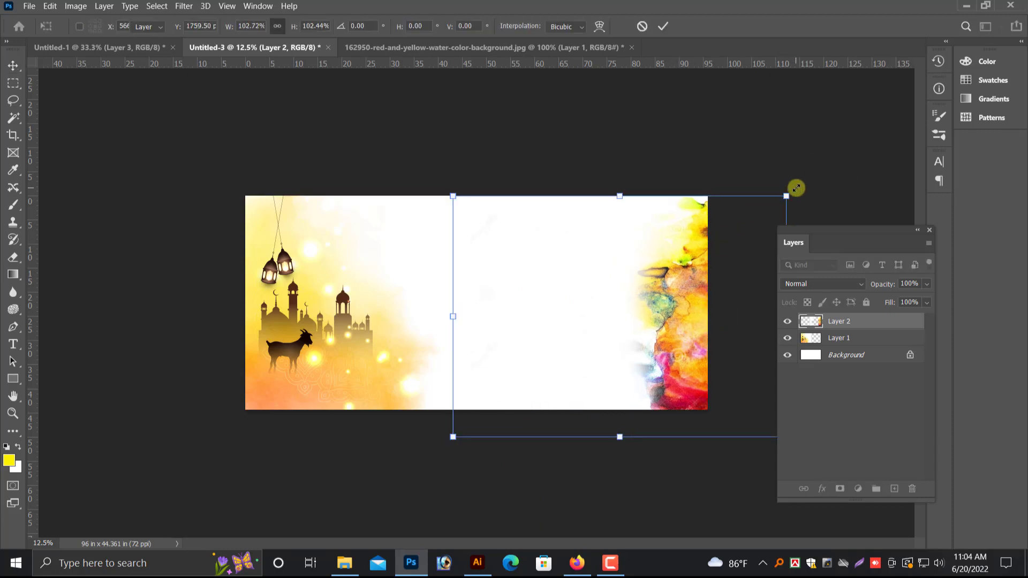
key("ctrl+plus")
Shift the mosque-and-goat layer (Layer 1) left to the banner's edge
right_click(323, 384)
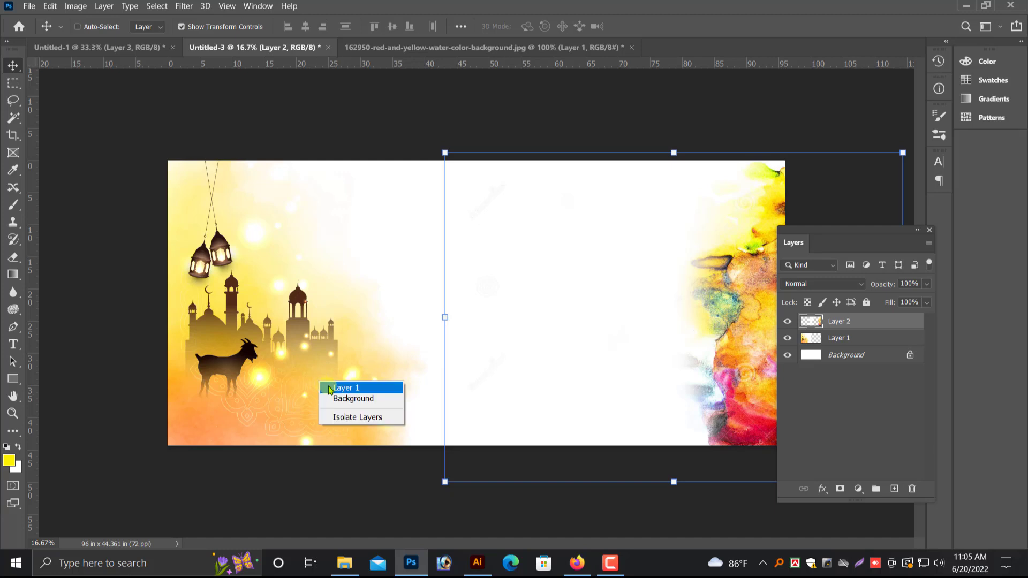
left_click(343, 386)
left_click_drag(337, 404, 326, 401)
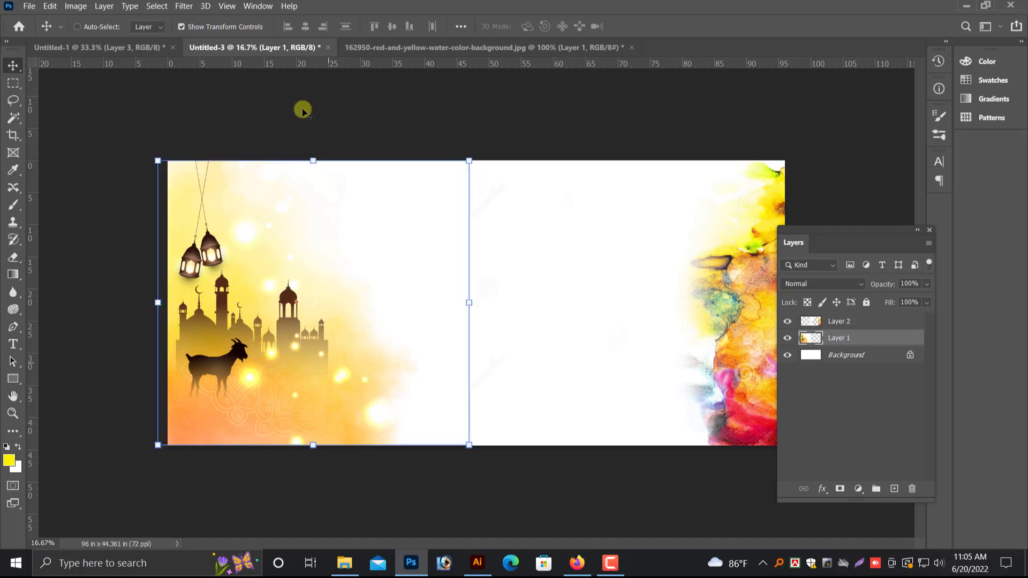
Close the red-and-yellow watercolour document without saving and return to the banner
left_click(408, 47)
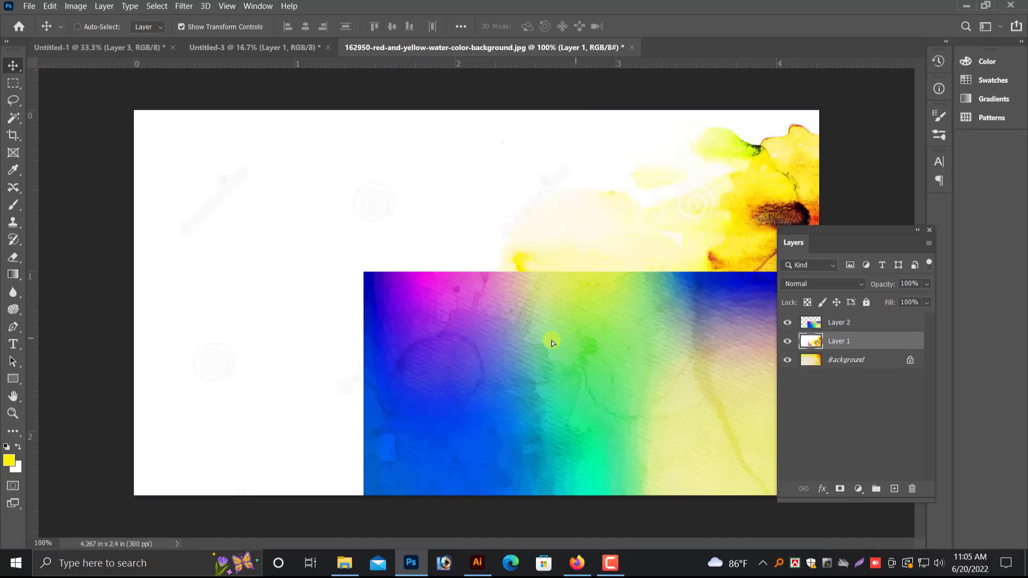
left_click_drag(552, 342, 458, 327)
key("ctrl+w")
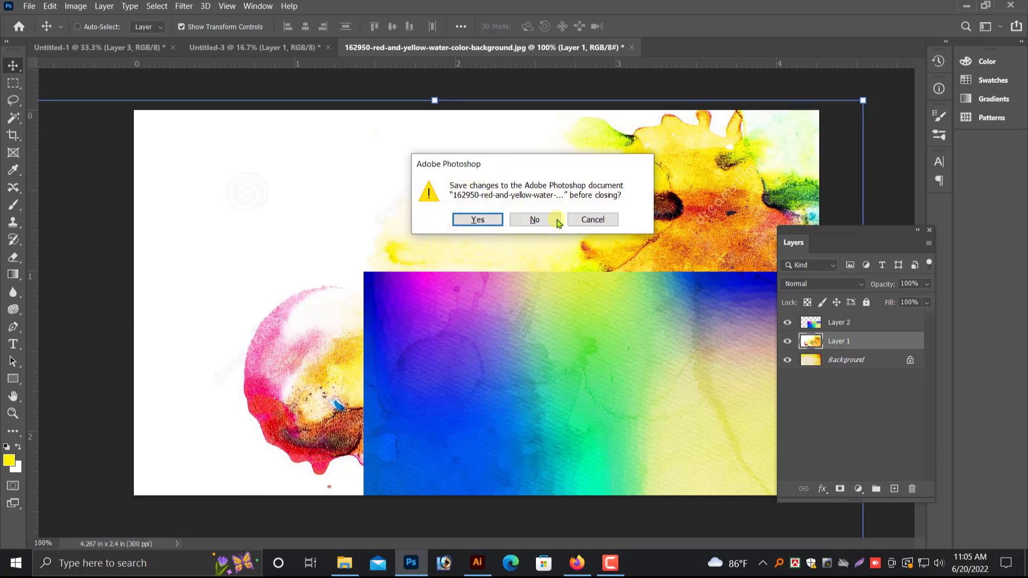
left_click(536, 221)
left_click(119, 48)
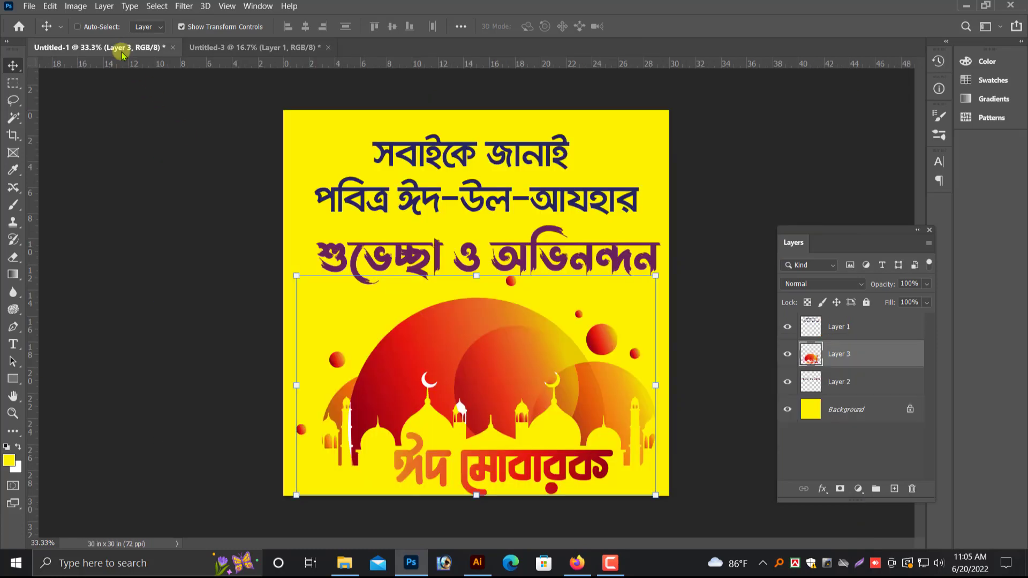
left_click(225, 47)
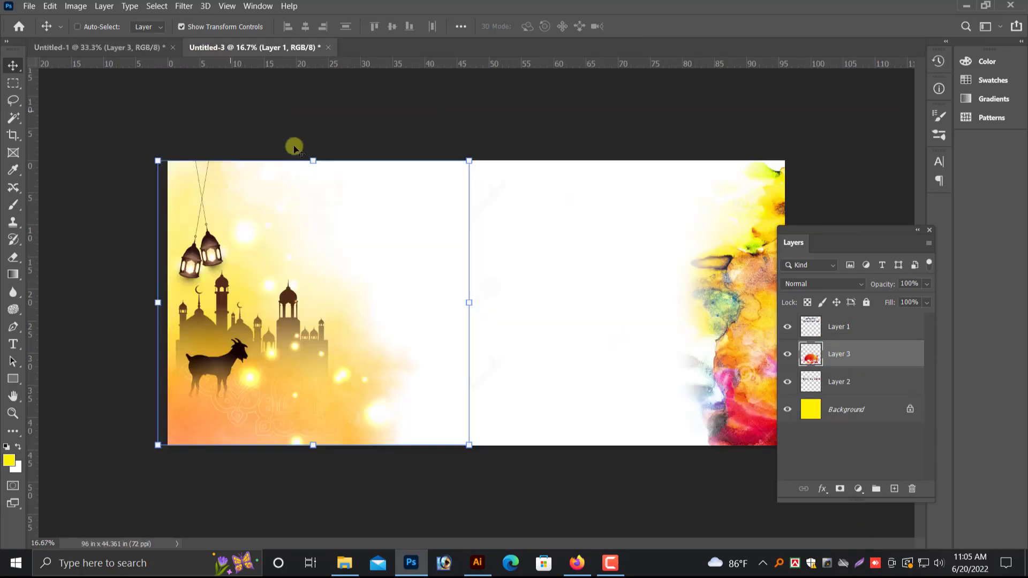
left_click(22, 7)
Reopen the red-and-yellow watercolour and wave-lines backgrounds, then select the whole watercolour canvas
left_click(32, 30)
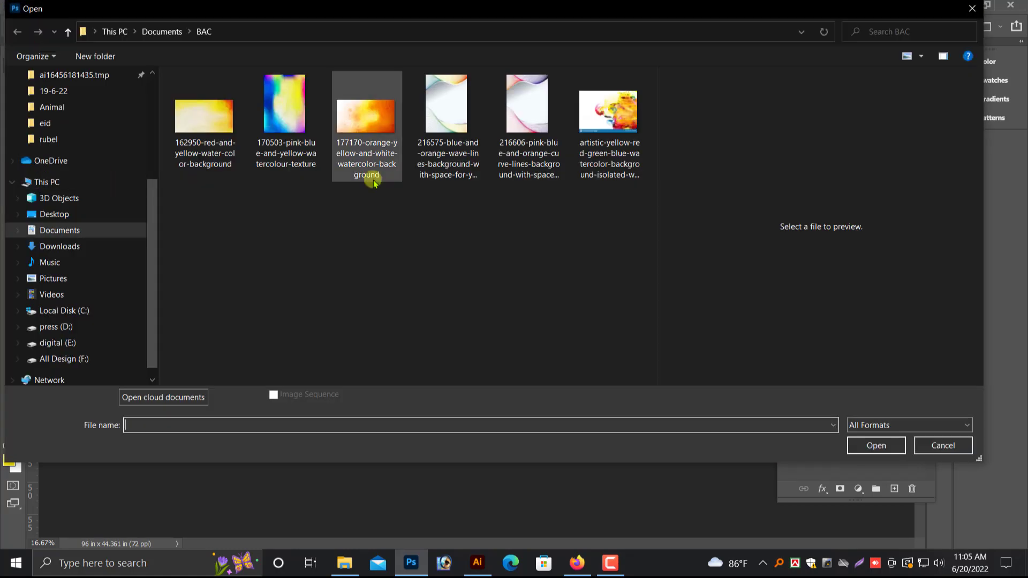
left_click(209, 122)
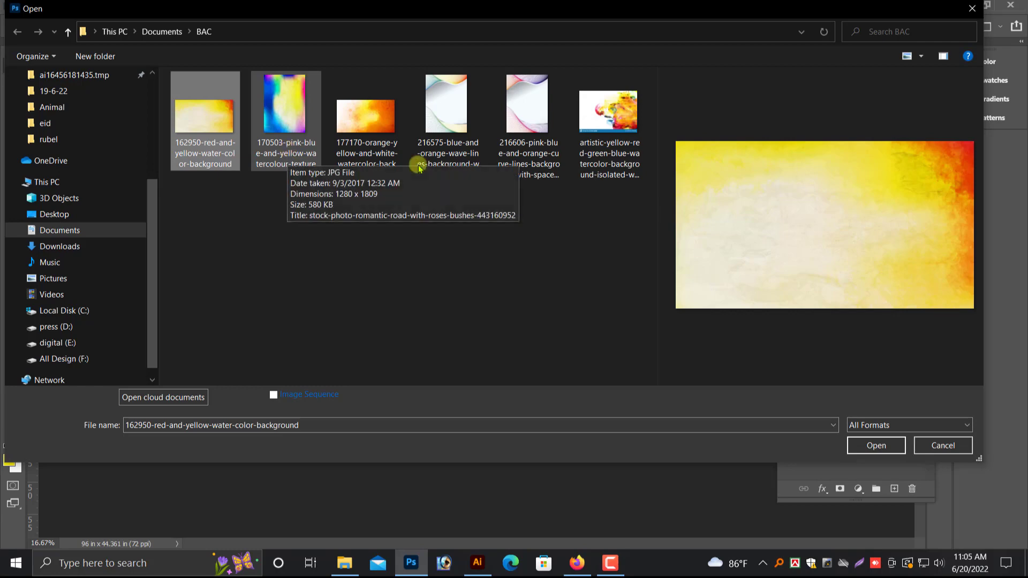
double_click(446, 107)
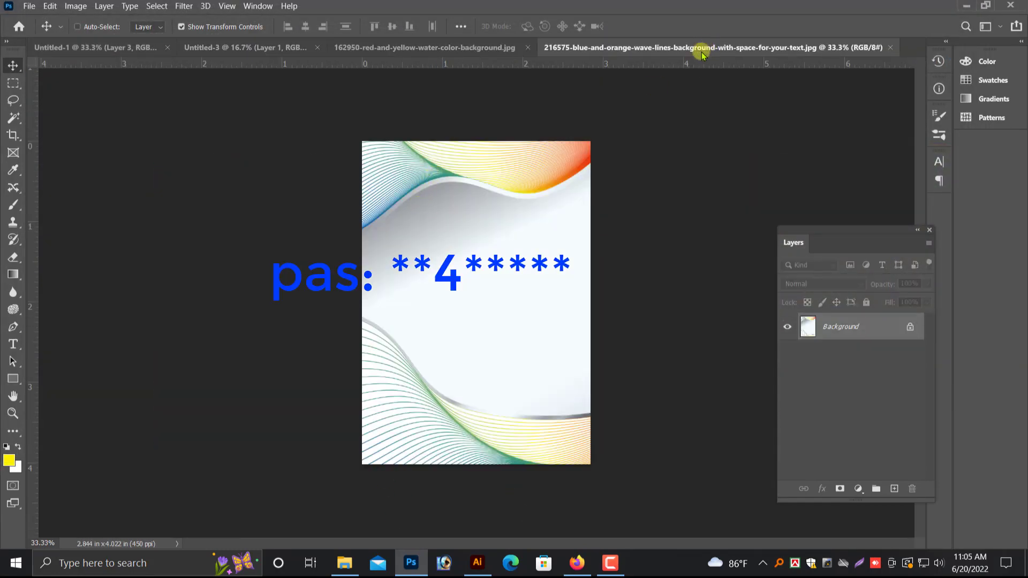
left_click(451, 48)
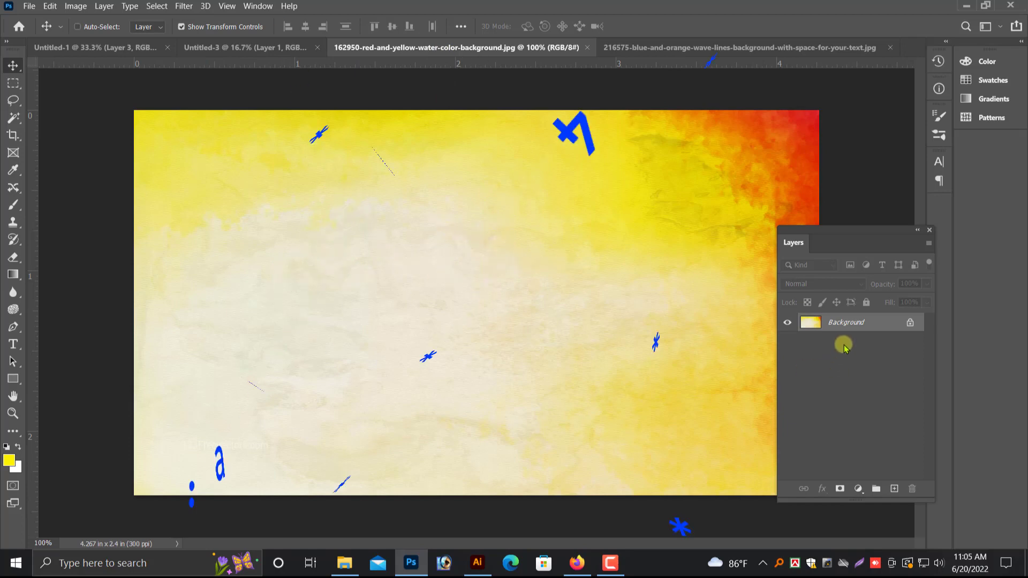
key("ctrl+a")
key("BackSpace")
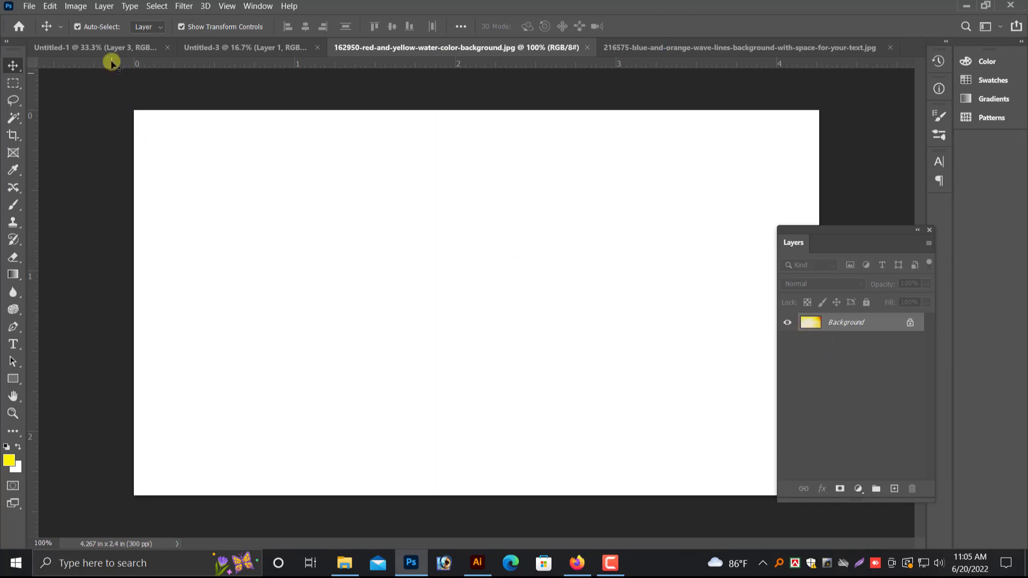
Place the yellow watercolour in the banner, stretch it to fill, and stack it beneath the splash
left_click(110, 49)
mouse_move(358, 107)
left_mouse_down()
mouse_move(506, 309)
mouse_move(375, 232)
mouse_move(764, 440)
left_mouse_up()
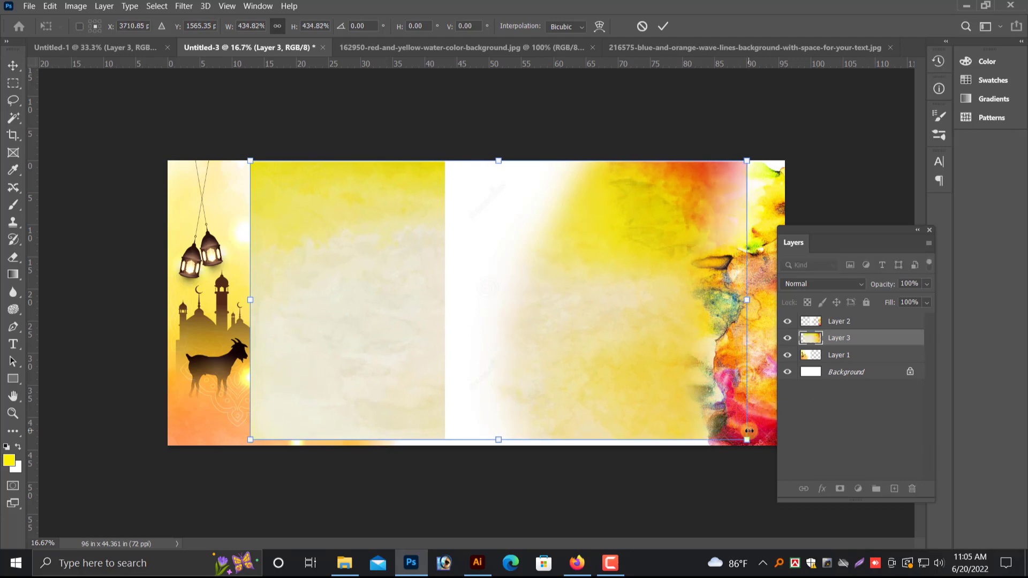
key("Return")
key("ctrl+bracketright")
left_click_drag(562, 292, 592, 291)
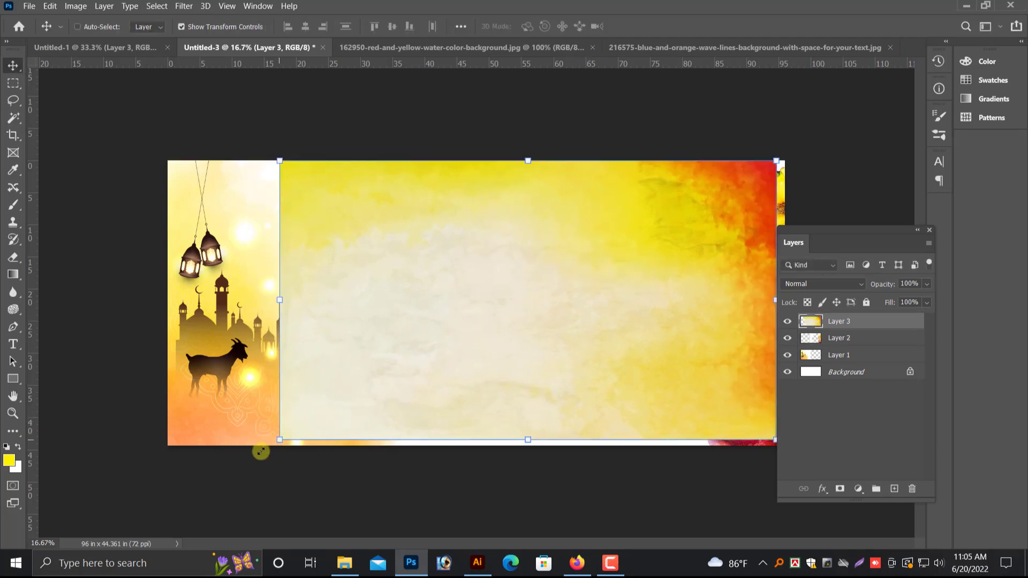
left_click_drag(260, 452, 238, 464)
left_click_drag(254, 161, 246, 154)
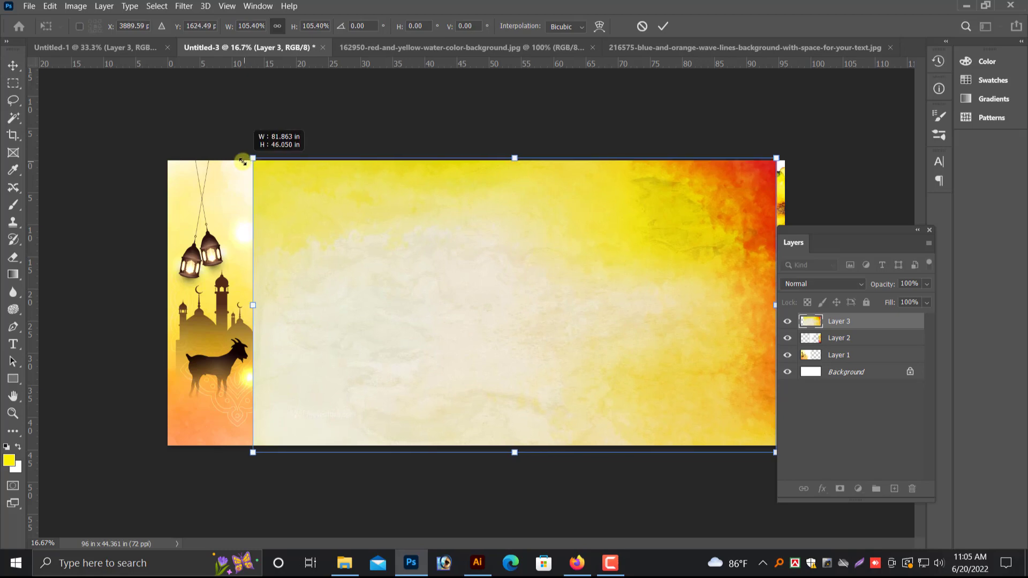
left_click_drag(277, 259, 262, 268)
key("Return")
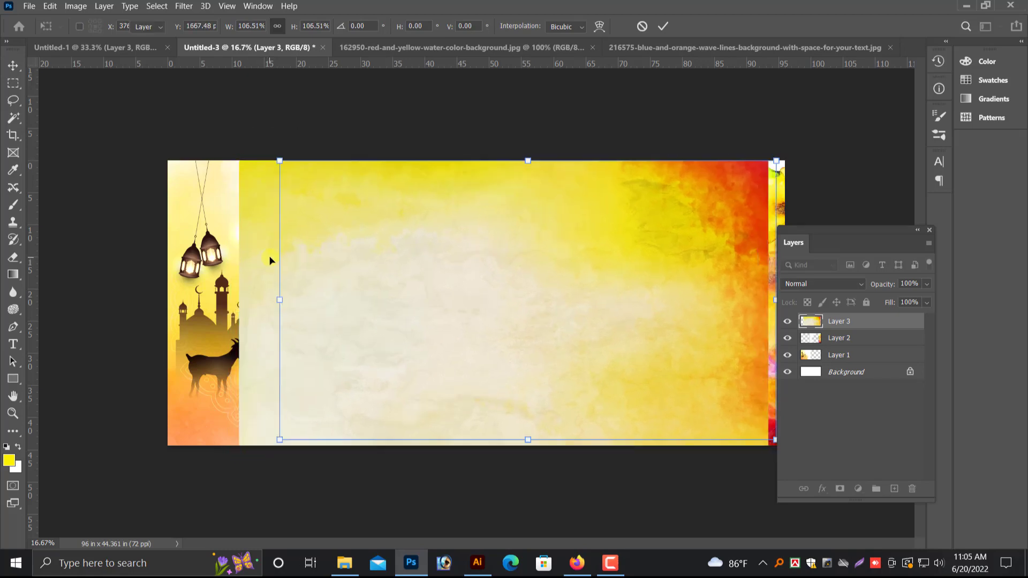
key("ctrl+bracketleft")
key("ctrl+bracketleft")
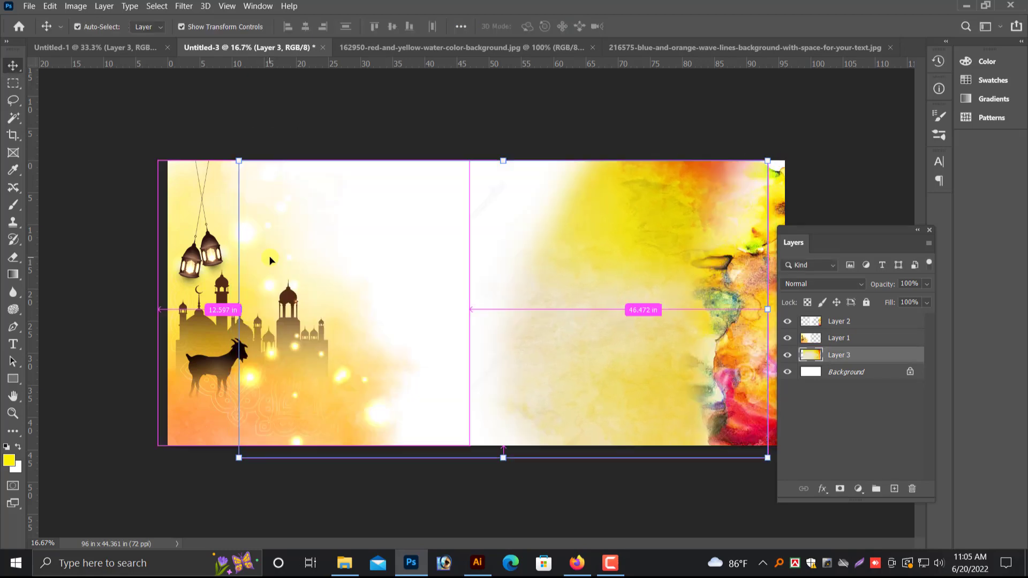
key("ctrl+bracketright")
Try moving the mosque and watercolour layers, undo both moves, and reselect the mosque layer
key("ctrl")
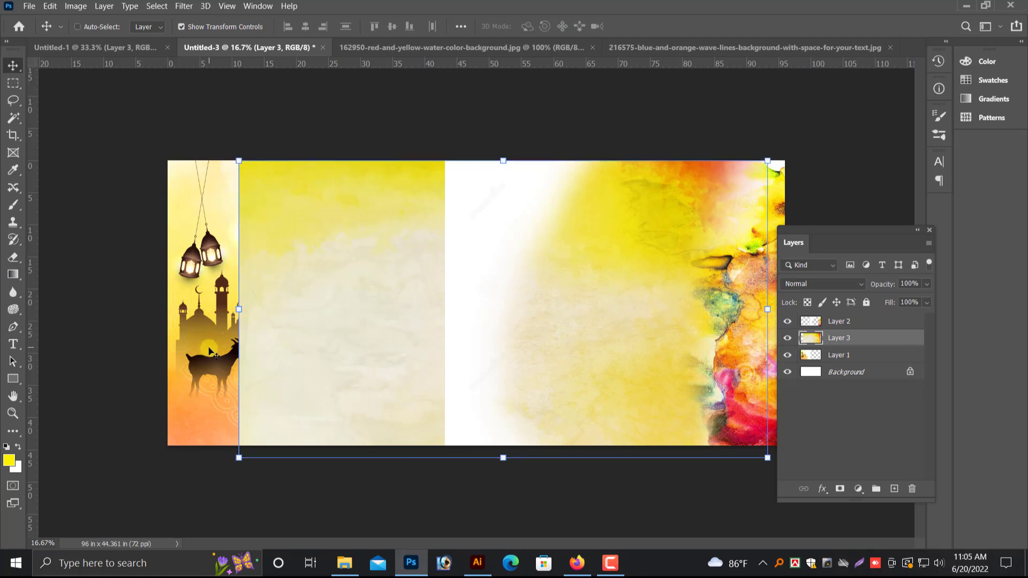
left_click(209, 350, "ctrl")
left_click_drag(562, 344, 580, 411)
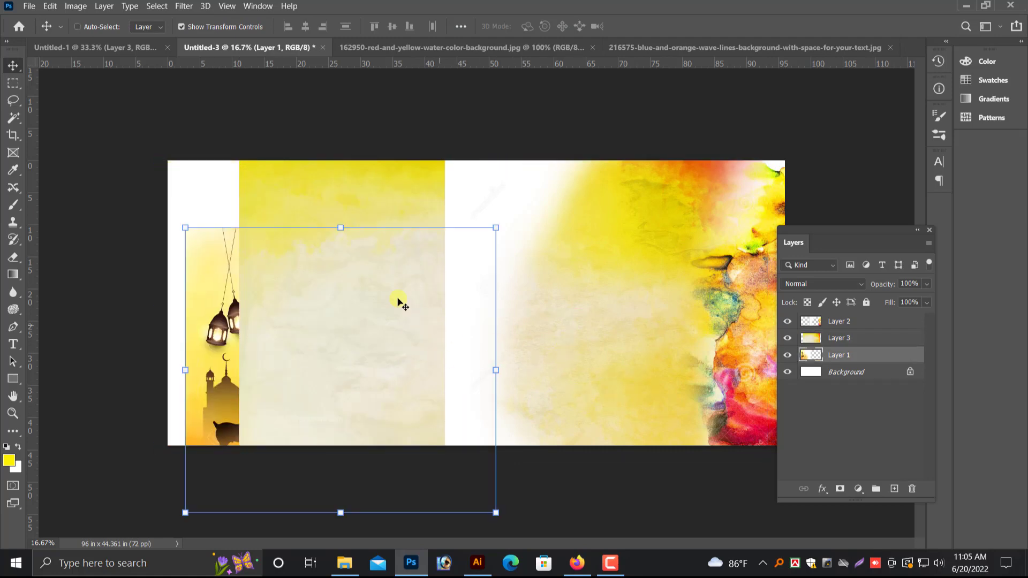
key("ctrl+z")
right_click(363, 207)
left_click(375, 210)
left_click_drag(605, 294, 630, 419)
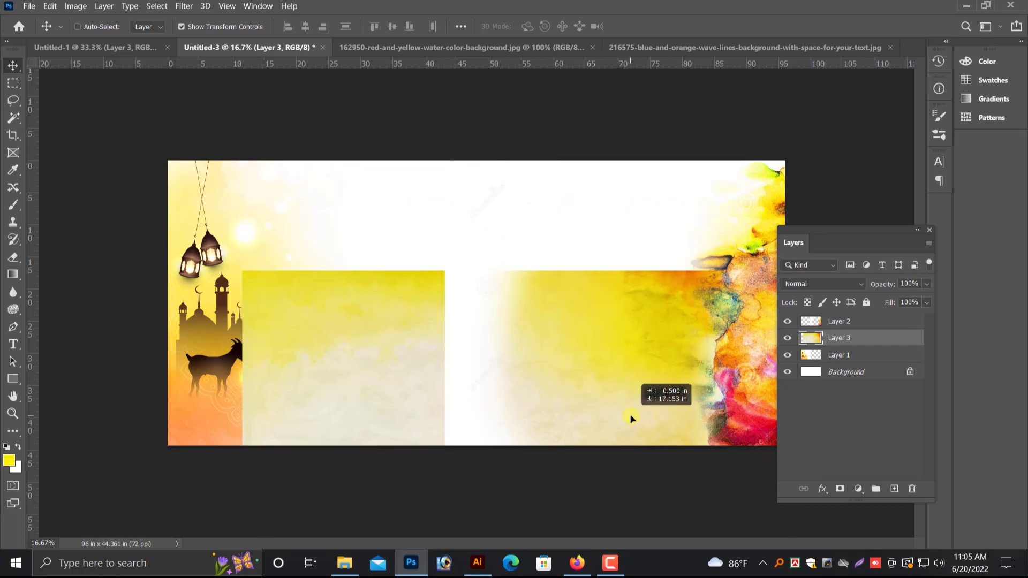
key("ctrl+z")
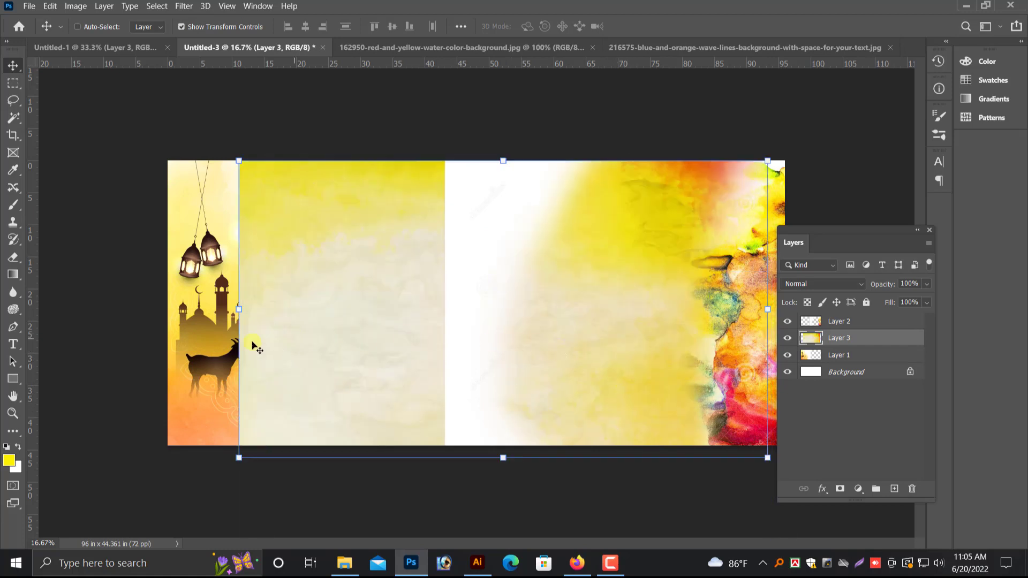
right_click(225, 337)
left_click(232, 340)
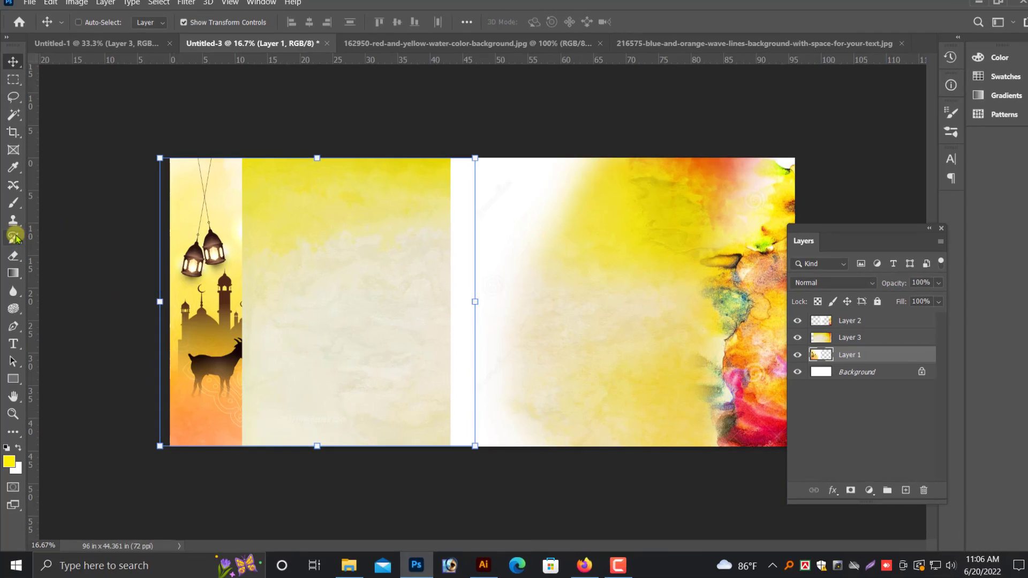
Try moving the splash layer (Layer 2) down-left, undo it, then erase its white band
left_click(13, 257)
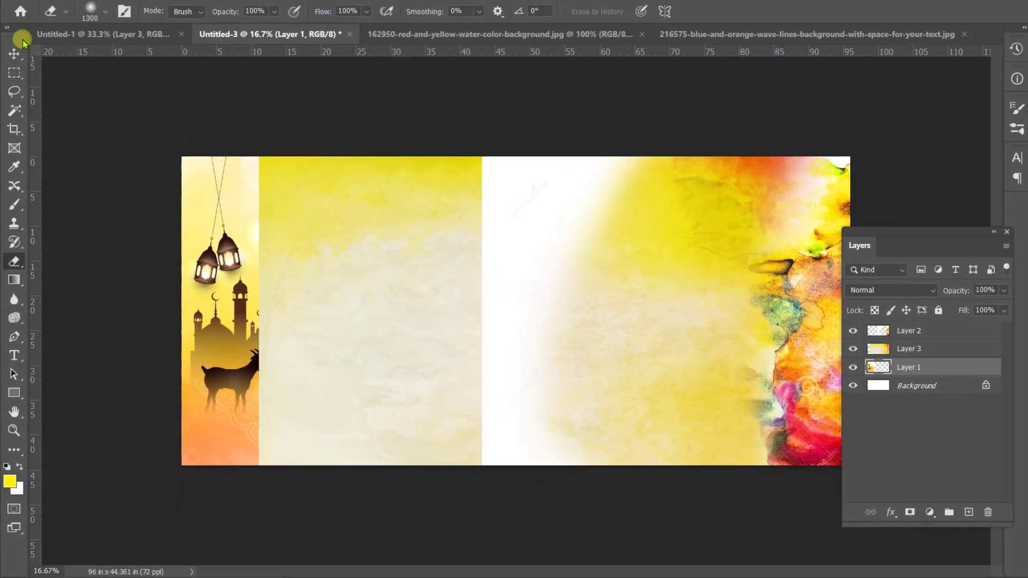
left_click(14, 54)
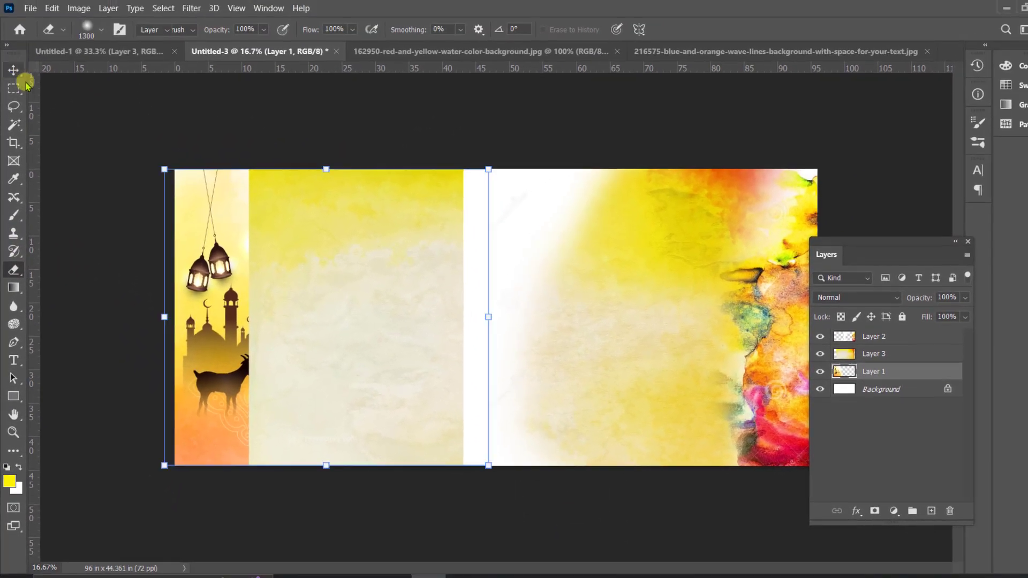
right_click(756, 308)
left_click(777, 317)
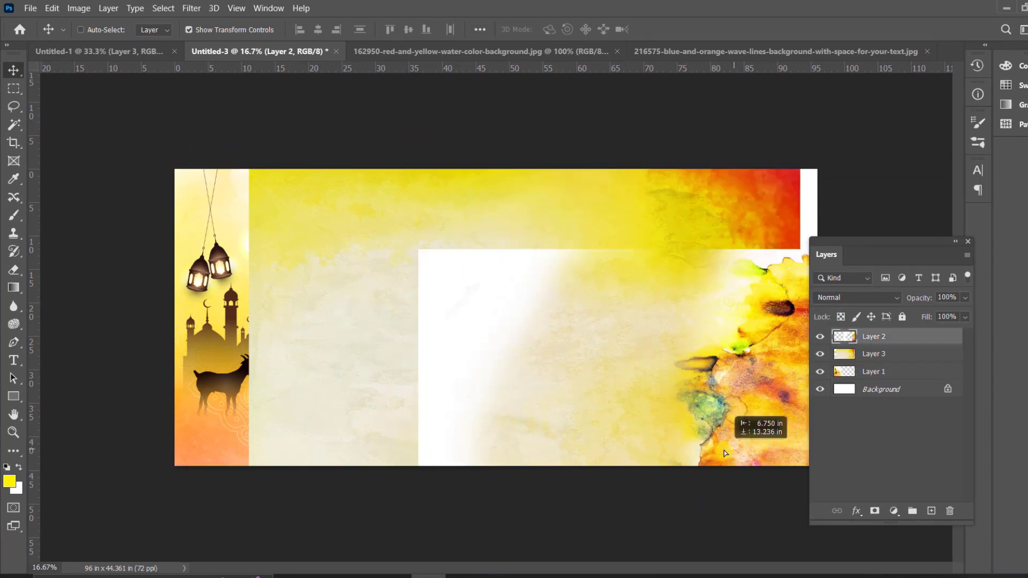
left_click_drag(783, 322, 728, 447)
key("ctrl+z")
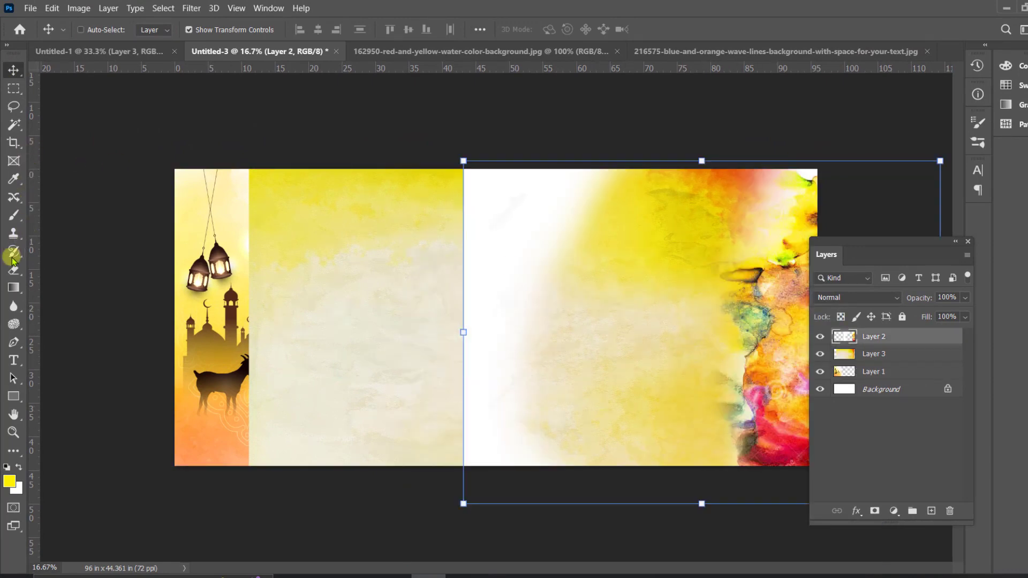
left_click(13, 267)
mouse_move(450, 489)
left_mouse_down()
mouse_move(569, 230)
mouse_move(532, 327)
left_mouse_up()
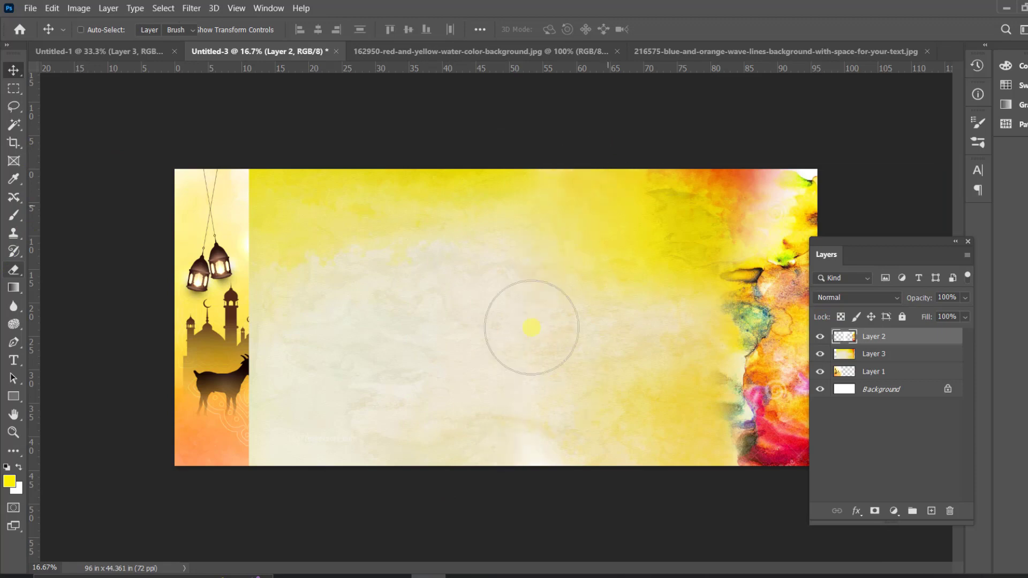
Select Layer 3 and erase its left edge beside the mosque towers, undoing stray strokes
left_click(13, 68)
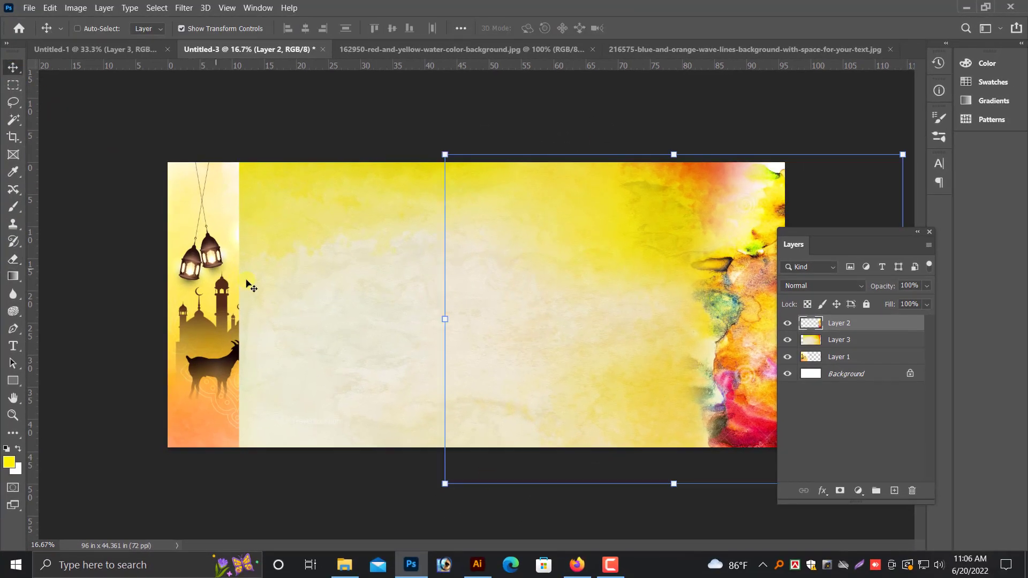
right_click(279, 265)
left_click(292, 270)
left_click(14, 271)
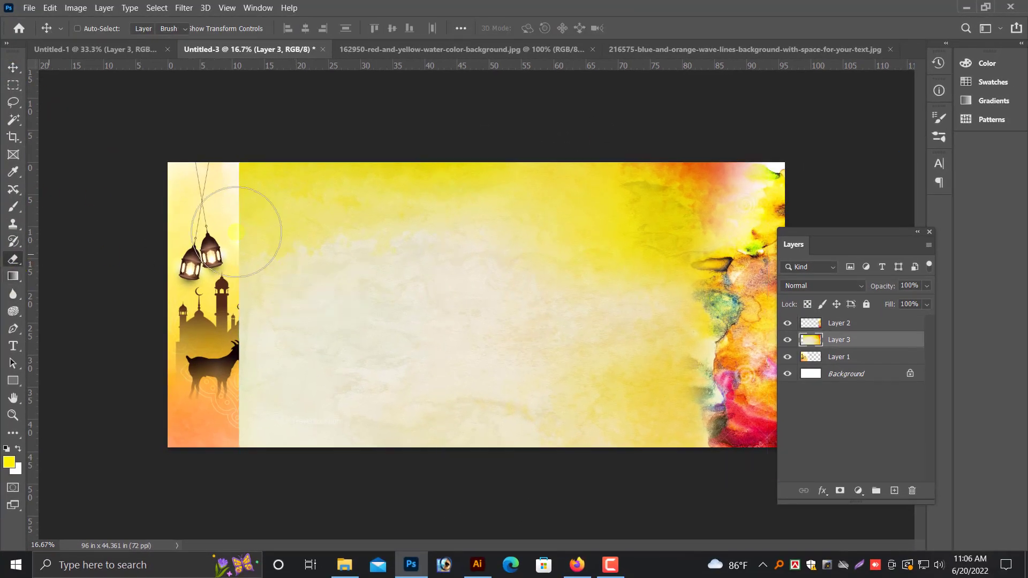
mouse_move(207, 470)
left_mouse_down()
mouse_move(315, 456)
mouse_move(344, 310)
mouse_move(294, 431)
mouse_move(392, 321)
left_mouse_up()
mouse_move(320, 573)
left_mouse_down()
mouse_move(390, 379)
mouse_move(425, 523)
mouse_move(631, 523)
left_mouse_up()
mouse_move(577, 355)
left_mouse_down()
mouse_move(649, 305)
mouse_move(653, 396)
left_mouse_up()
key("ctrl+z")
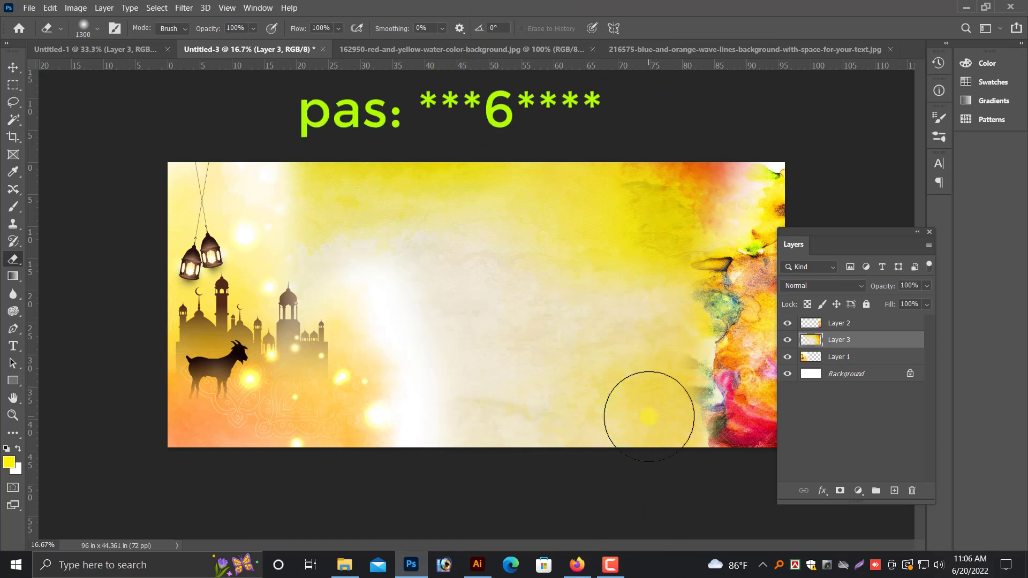
key("ctrl+z")
key("ctrl+z")
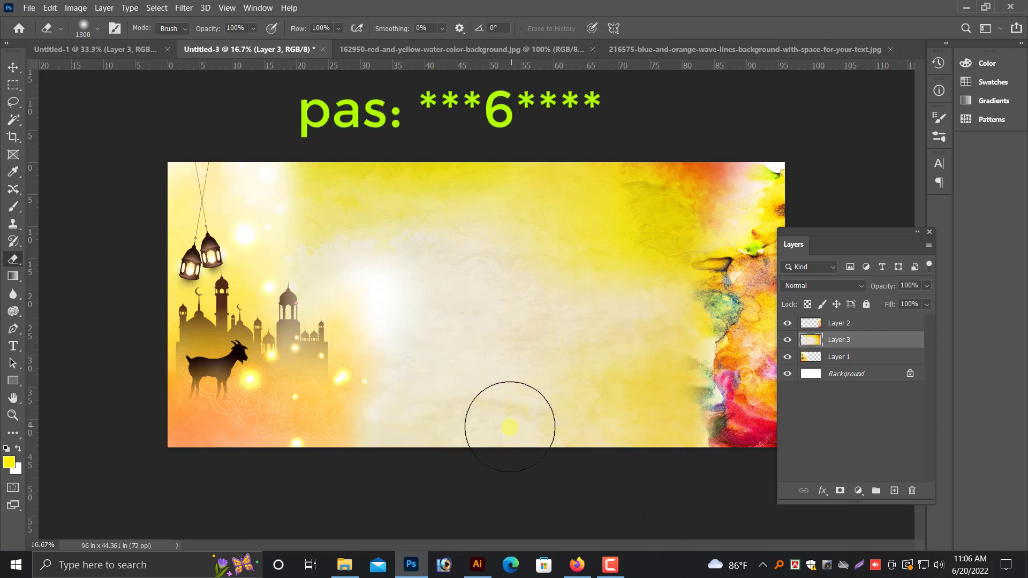
key("ctrl+z")
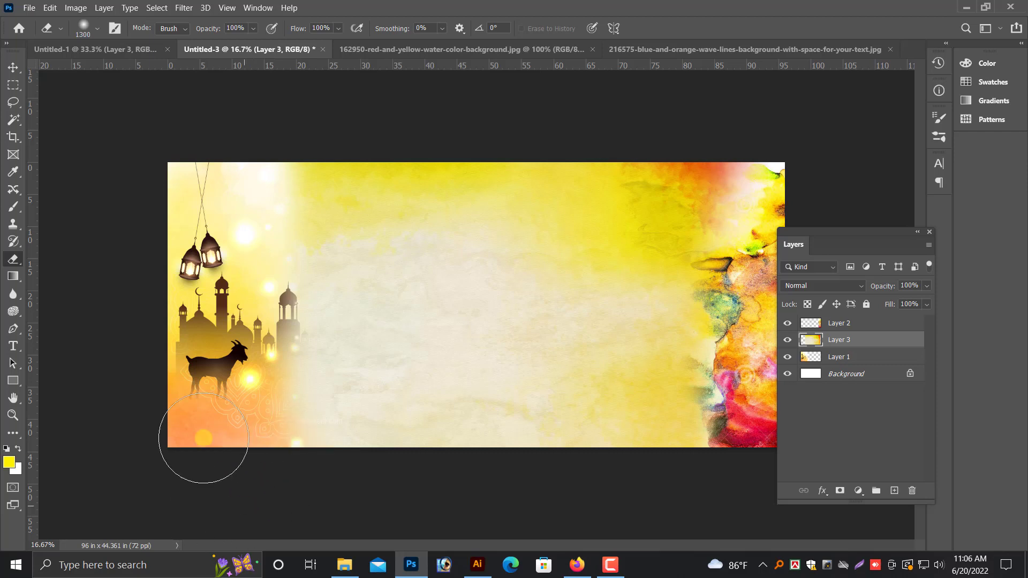
left_click(13, 102)
left_click(14, 68)
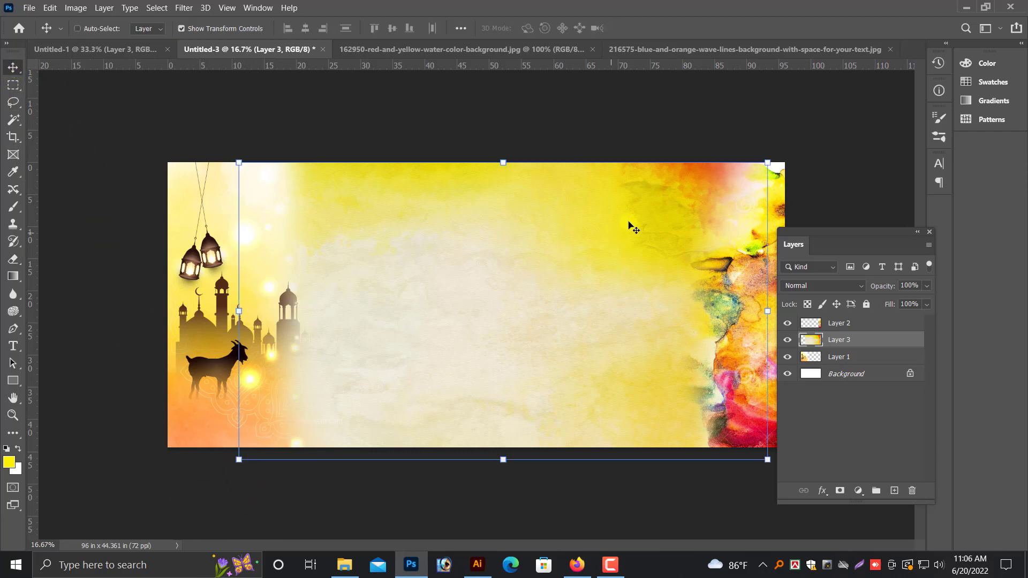
Stretch the watercolor layer to the canvas's right, left and bottom edges and commit
left_click_drag(633, 229, 624, 217)
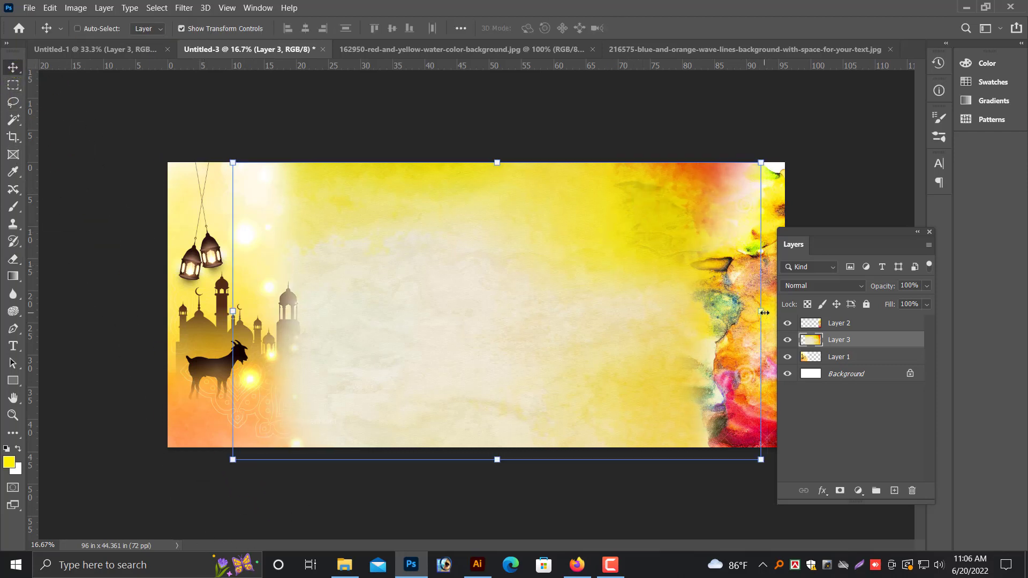
left_click_drag(764, 312, 784, 313)
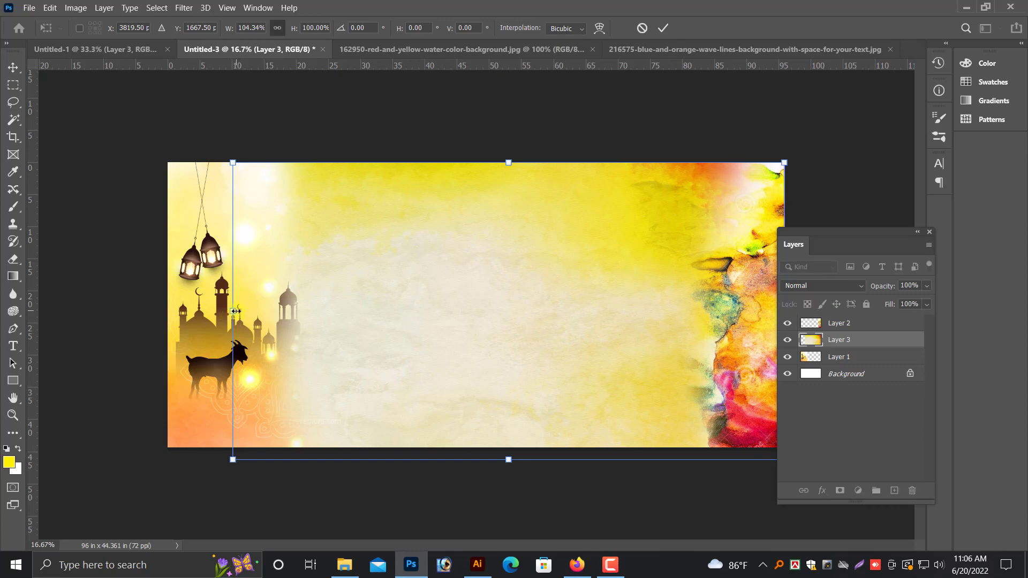
left_click_drag(235, 311, 220, 310)
left_click_drag(219, 461, 220, 446)
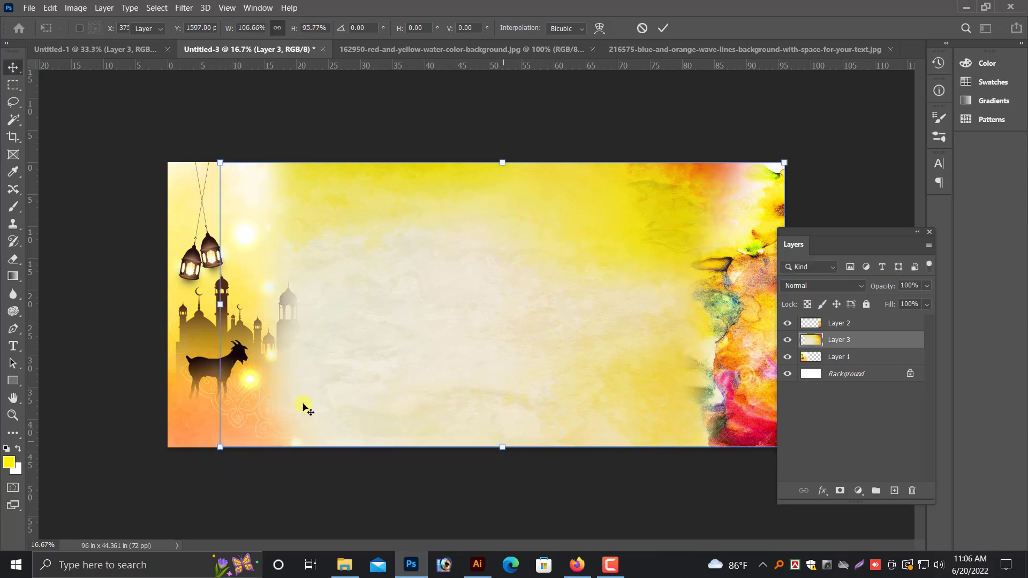
key("Return")
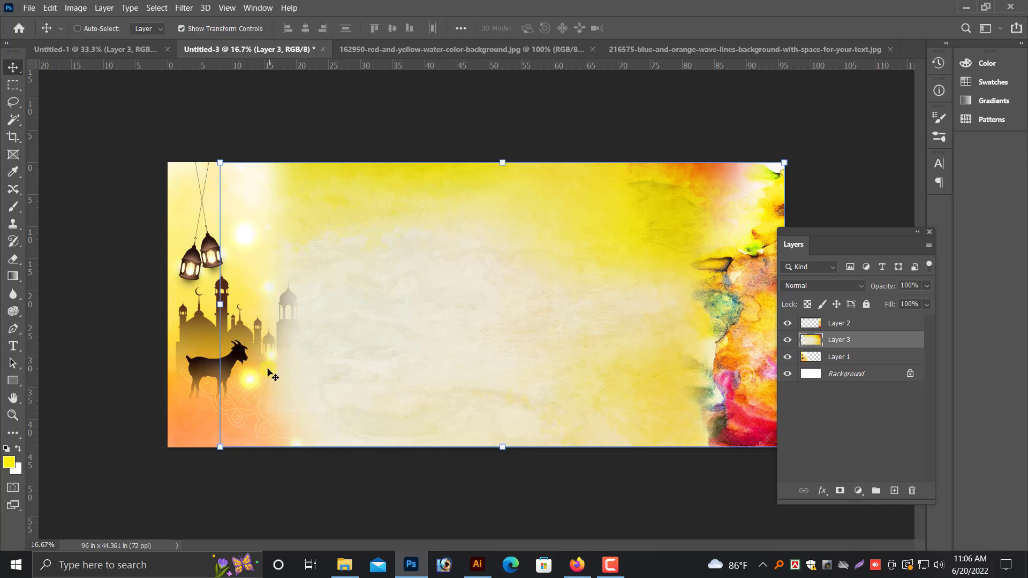
Restack the Layer 1 mosque artwork just above the background, then show the 162950 watercolor document
right_click(226, 368)
left_click(236, 374)
key("ctrl+shift+bracketright")
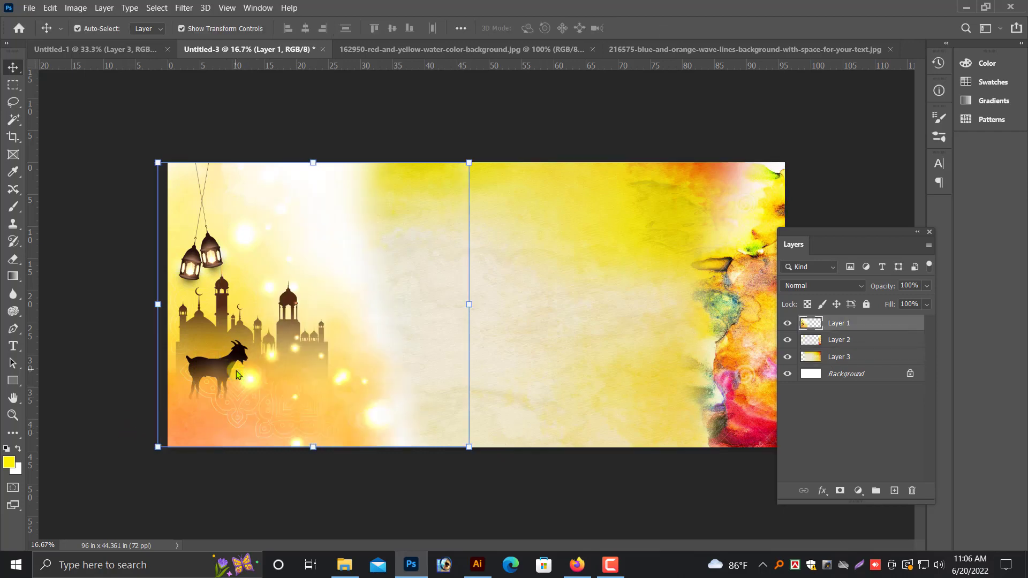
key("ctrl+shift+bracketleft")
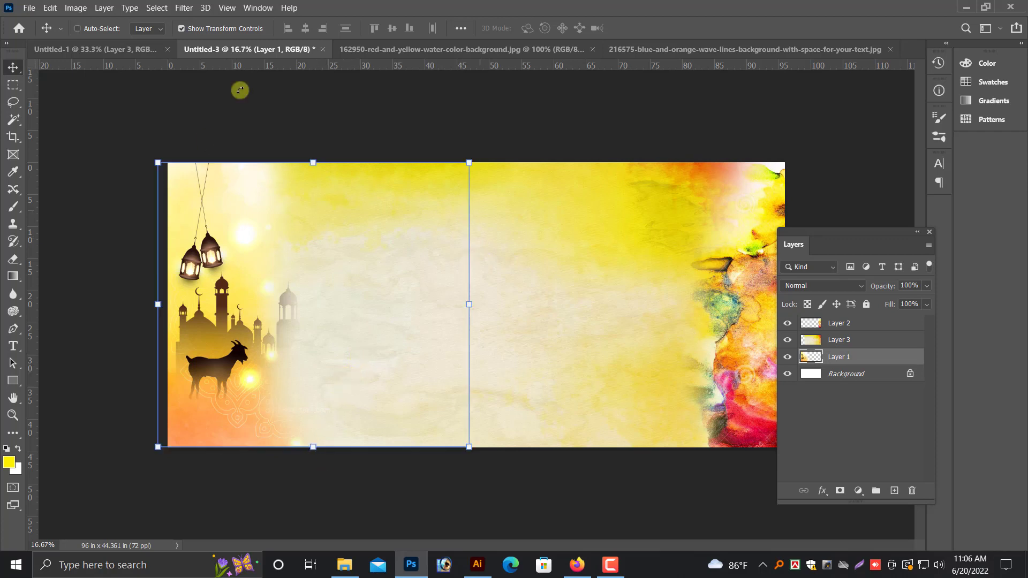
left_click(452, 48)
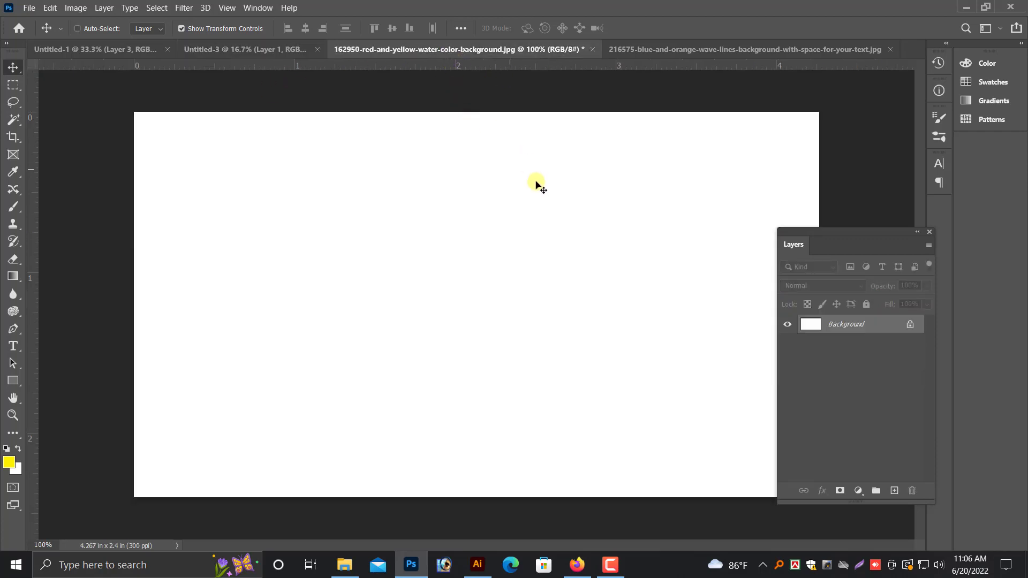
Close the red-and-yellow watercolor and wave-lines documents without saving either
key("ctrl+w")
left_click(531, 221)
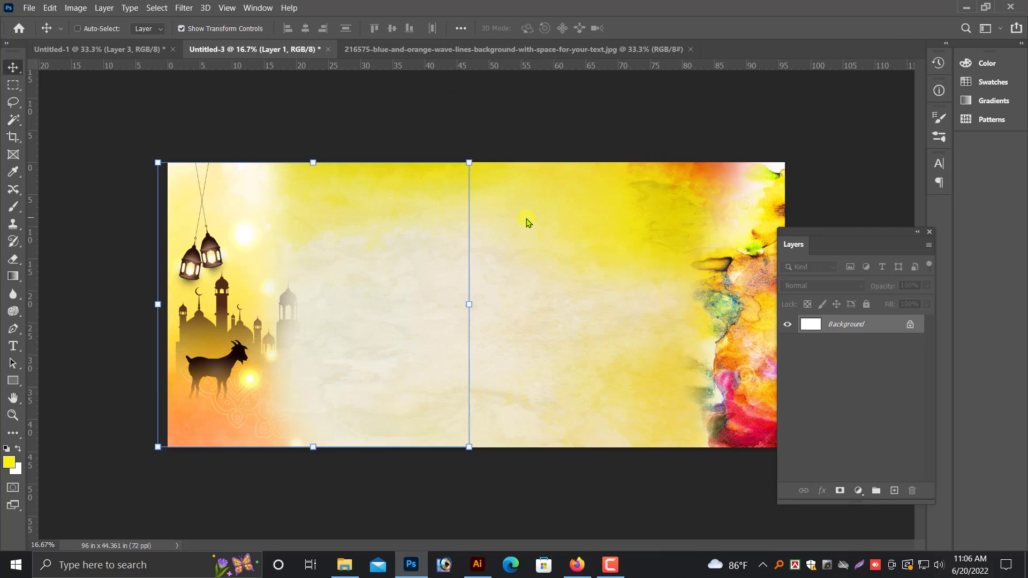
left_click(122, 51)
left_click(530, 51)
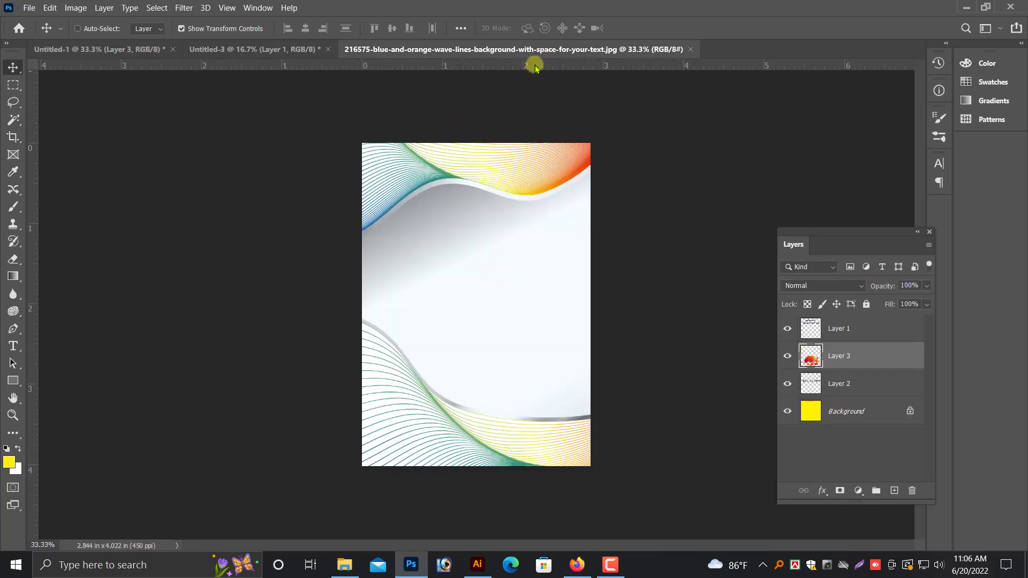
key("ctrl+a")
key("ctrl+w")
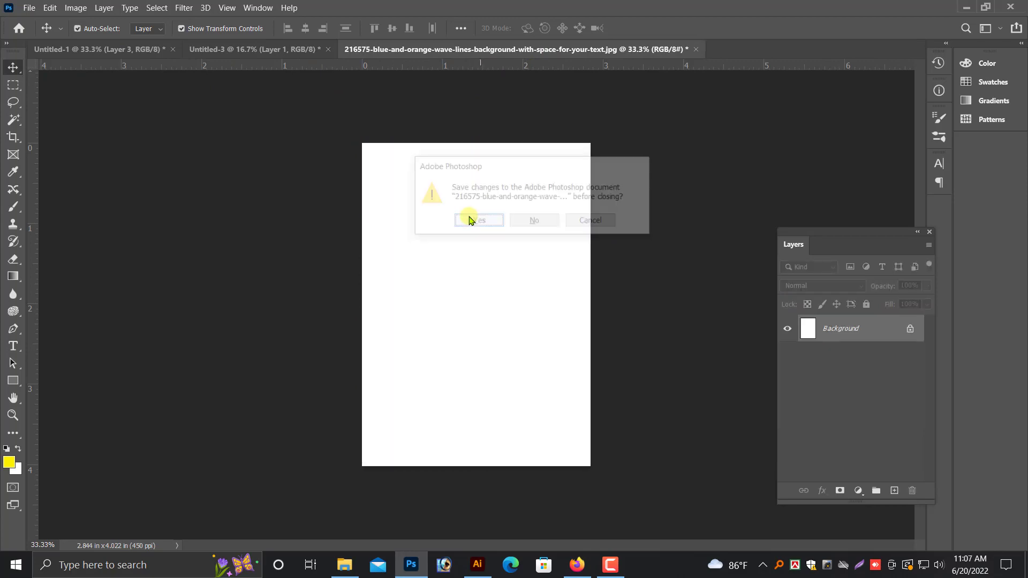
left_click(533, 223)
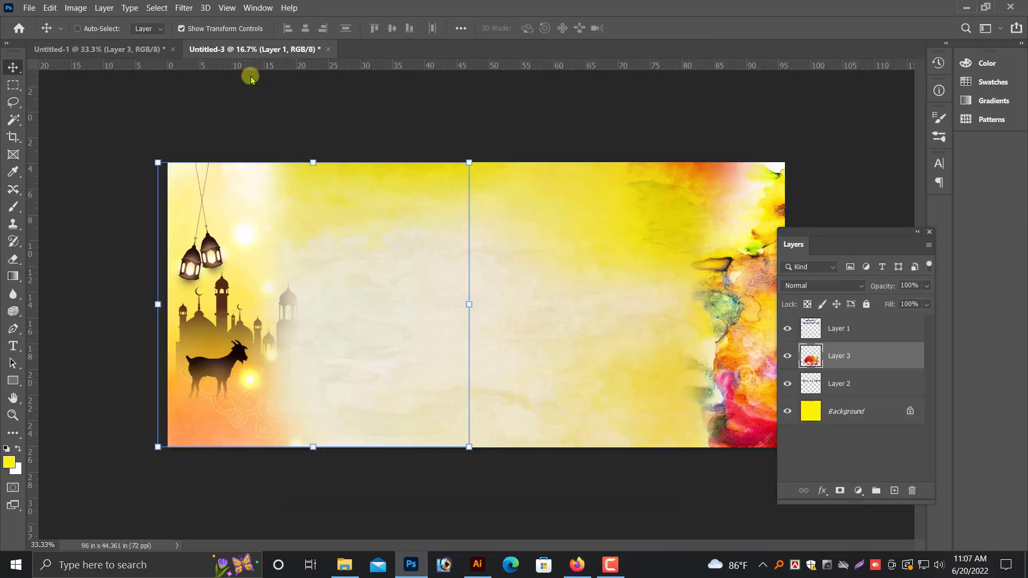
Bring the wave-lines layer into the banner, move it top-left and scale it to about 160%
left_click_drag(230, 73, 473, 241)
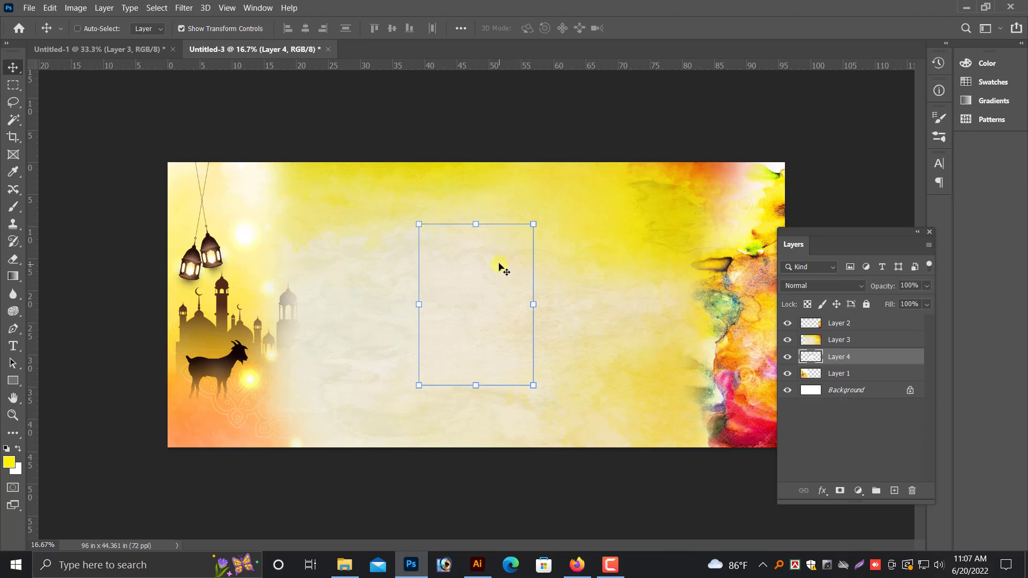
key("ctrl+shift+bracketright")
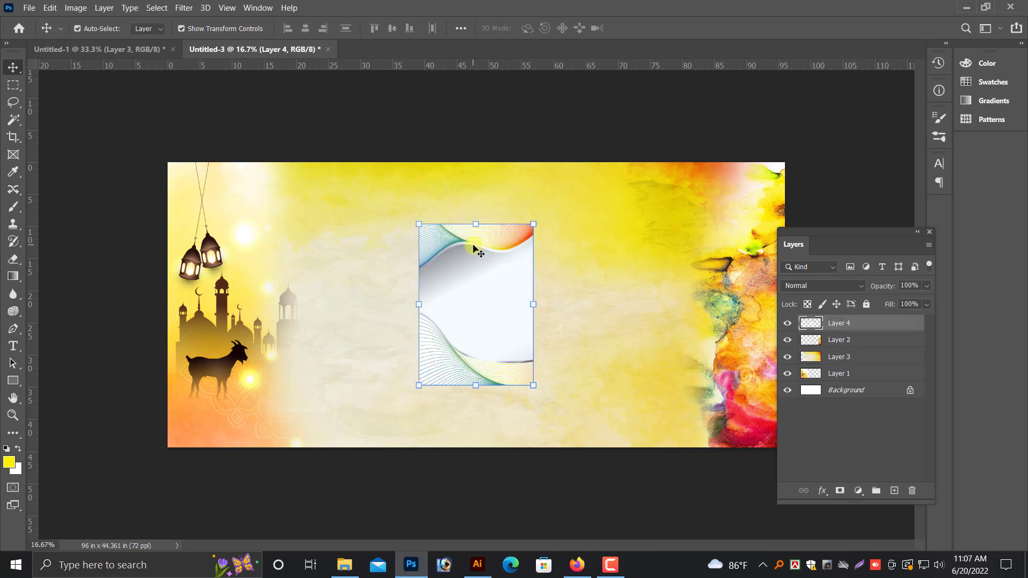
left_click_drag(466, 243, 211, 182)
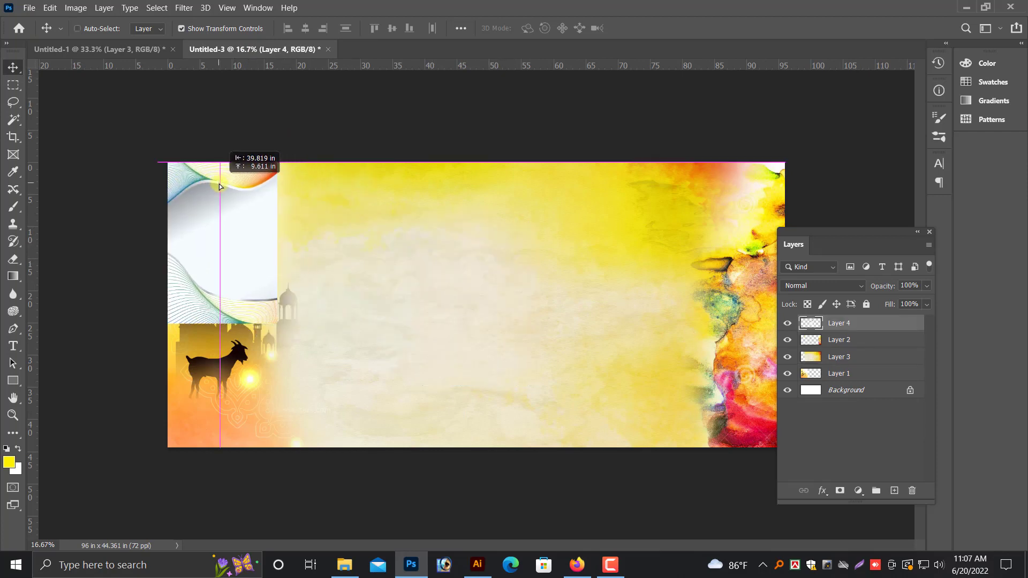
left_click_drag(276, 324, 345, 422)
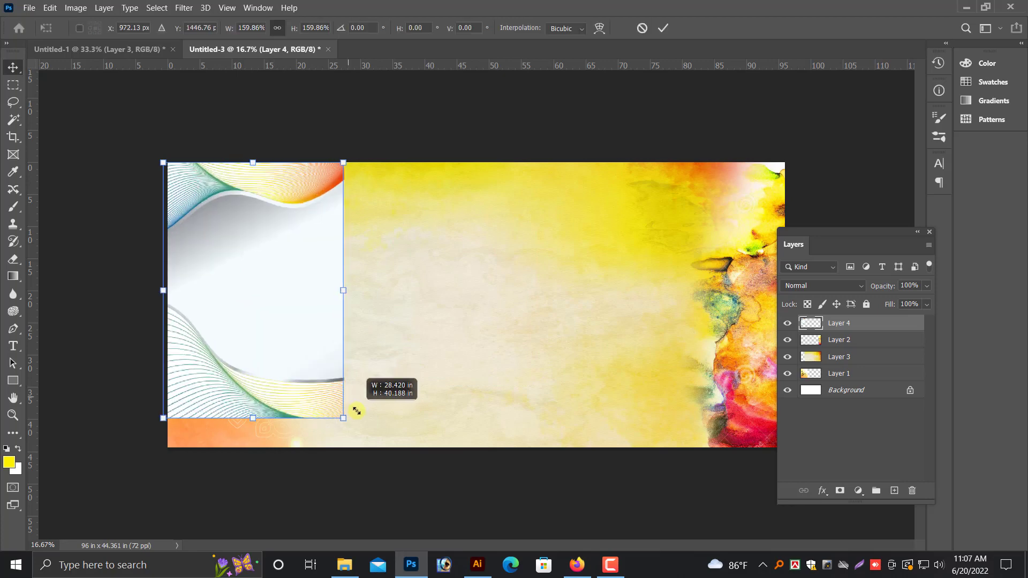
left_click_drag(294, 316, 287, 304)
key("Return")
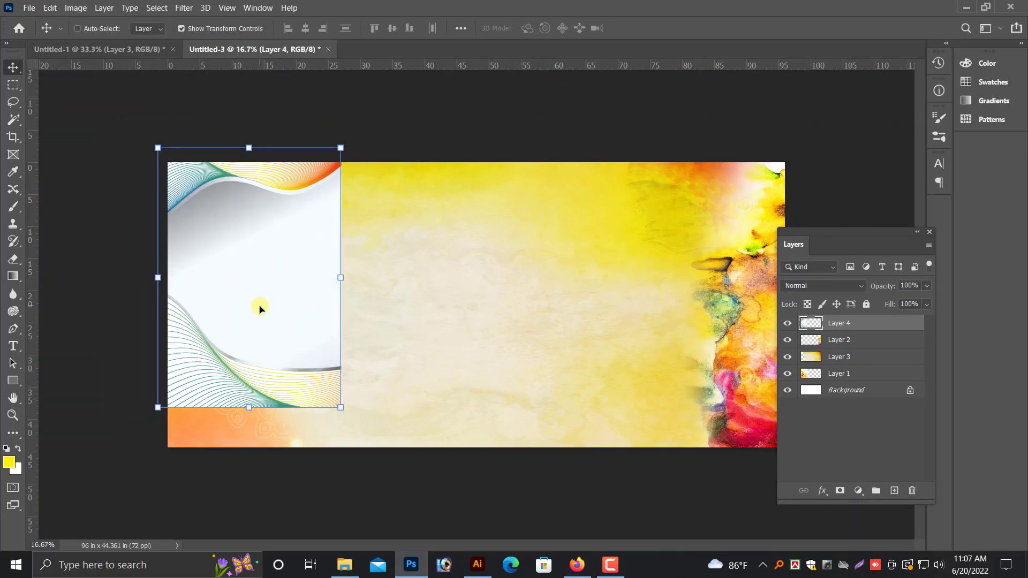
Erase the wave graphic's lower part around the lanterns and mosque towers
left_click(18, 256)
mouse_move(246, 360)
left_mouse_down()
mouse_move(258, 279)
mouse_move(391, 230)
left_mouse_up()
key("ctrl+plus")
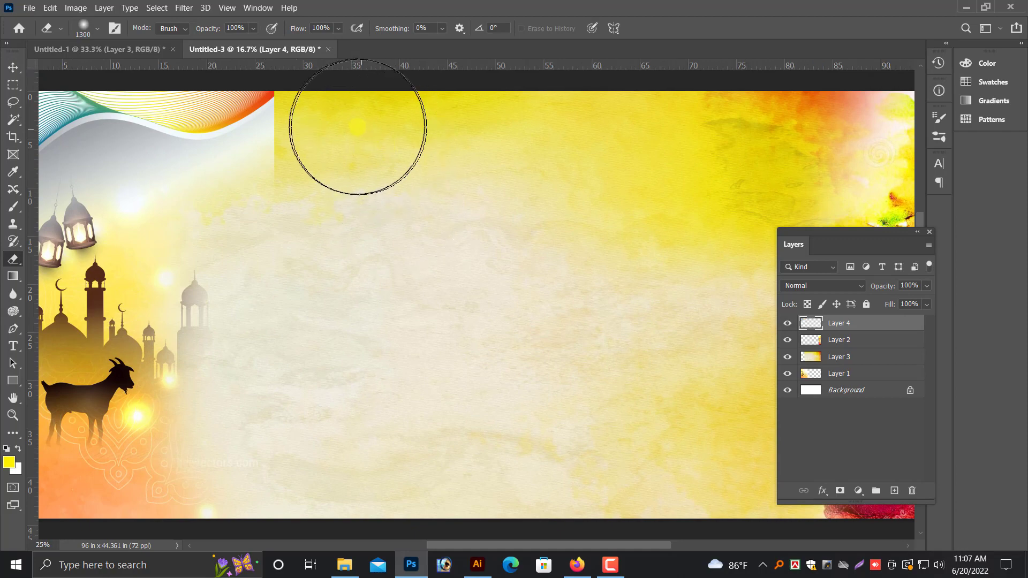
key("ctrl+minus")
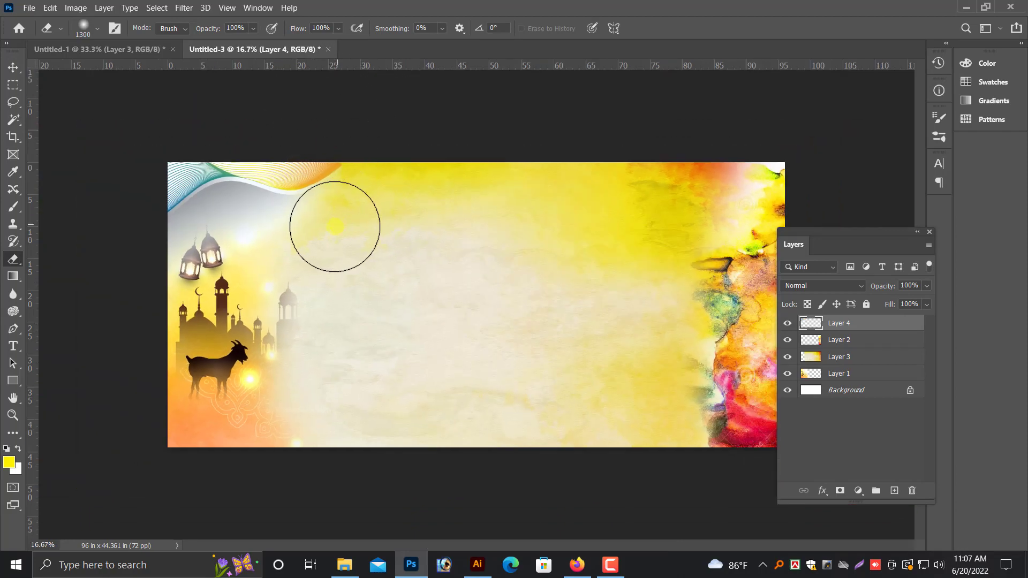
left_click_drag(335, 226, 144, 305)
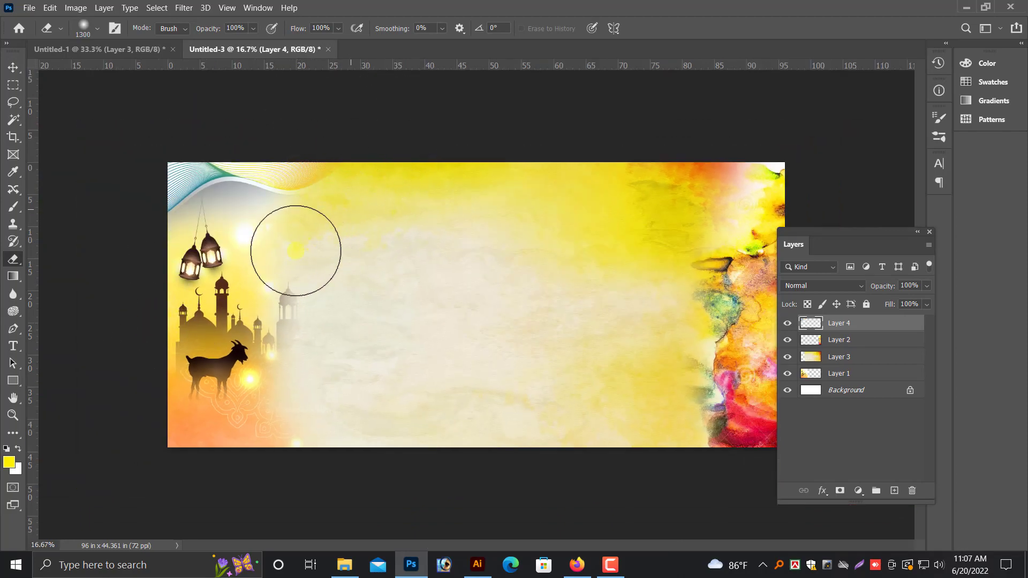
left_click_drag(295, 250, 264, 298)
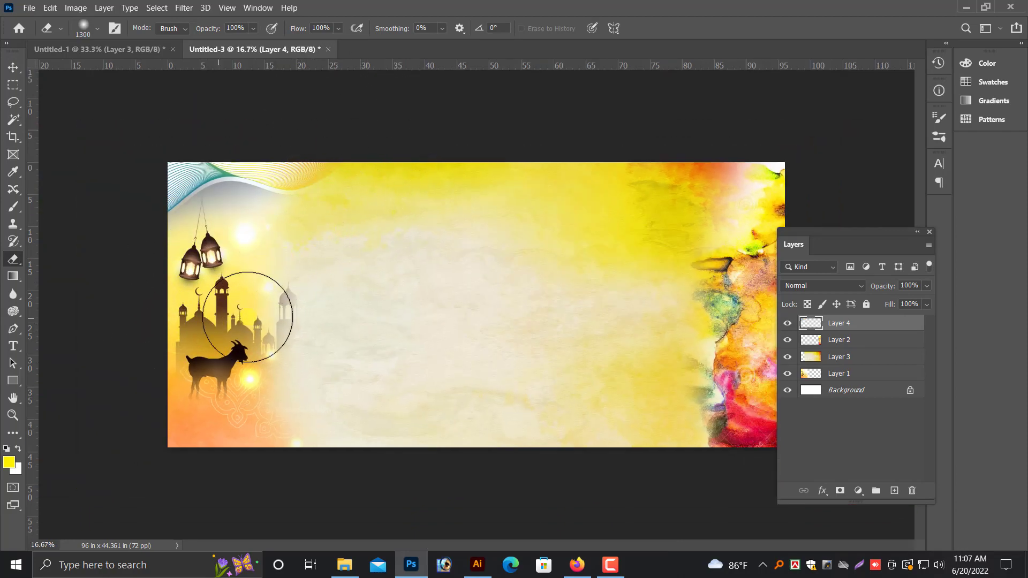
left_click(13, 67)
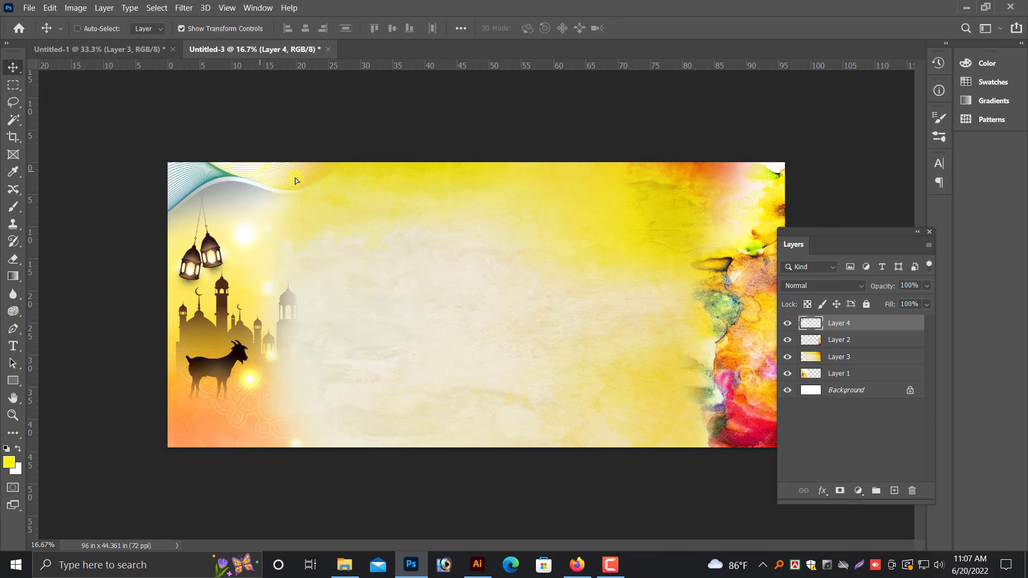
Duplicate the wave layer, flip it horizontally, and place the copy in the top-right corner
left_click_drag(294, 181, 537, 188)
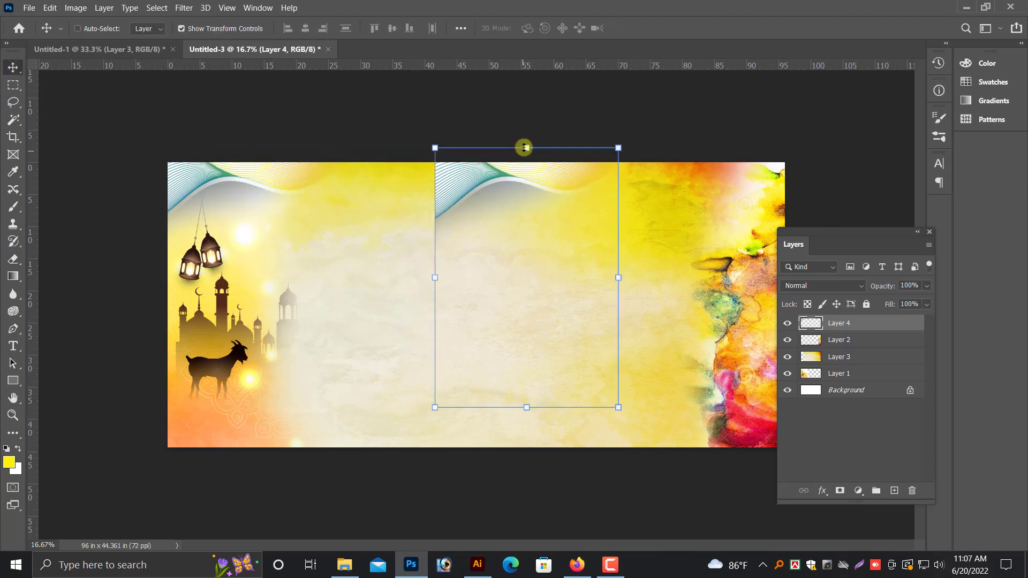
right_click(515, 187)
left_click(546, 413)
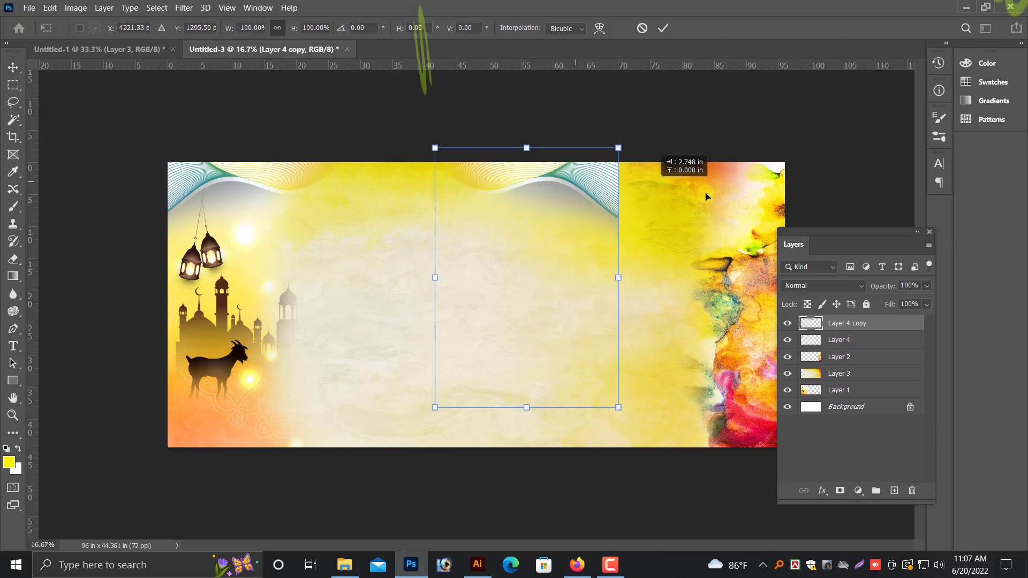
left_click_drag(705, 197, 682, 191)
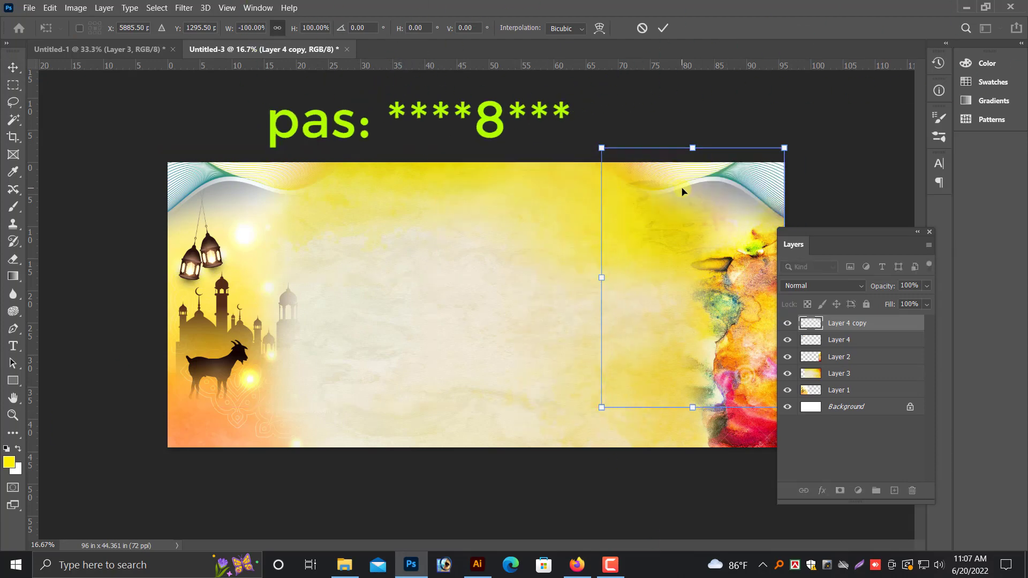
key("Return")
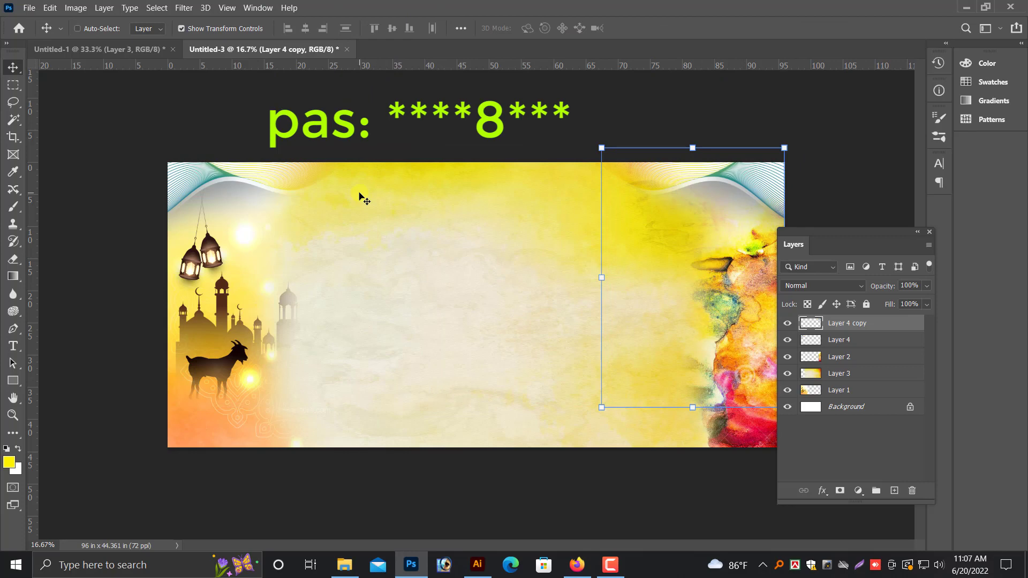
In the Untitled-1 Eid poster, select the top text lines and dismiss the locked-background warning
left_click(133, 48)
right_click(435, 161)
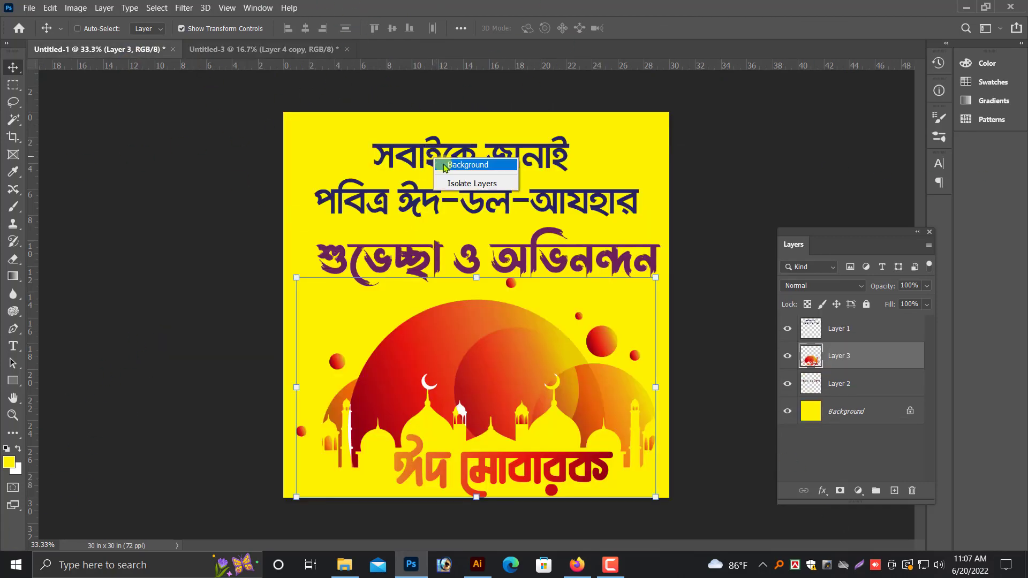
left_click(454, 164)
right_click(438, 149)
left_click(455, 152)
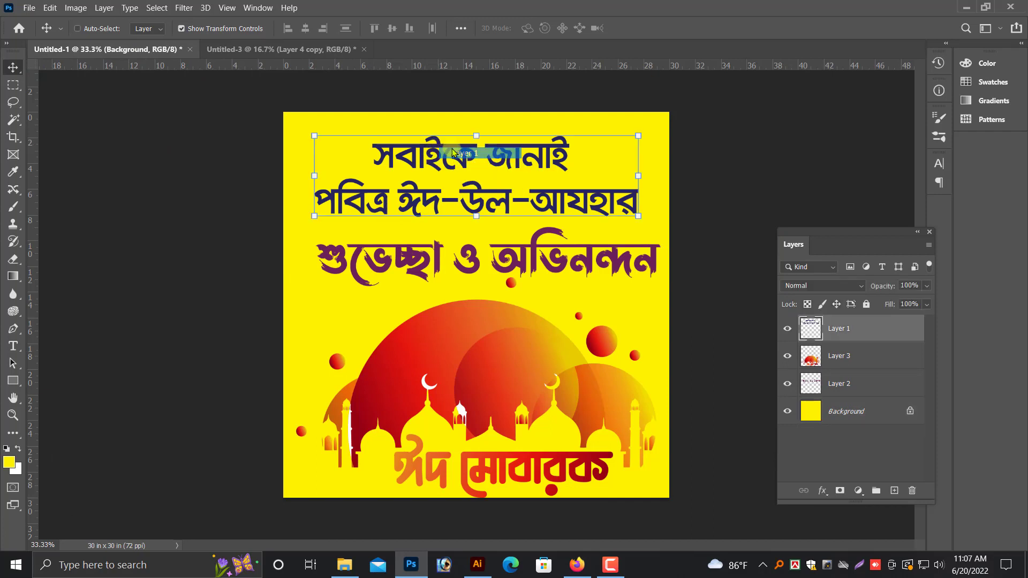
right_click(470, 256)
left_click(487, 260)
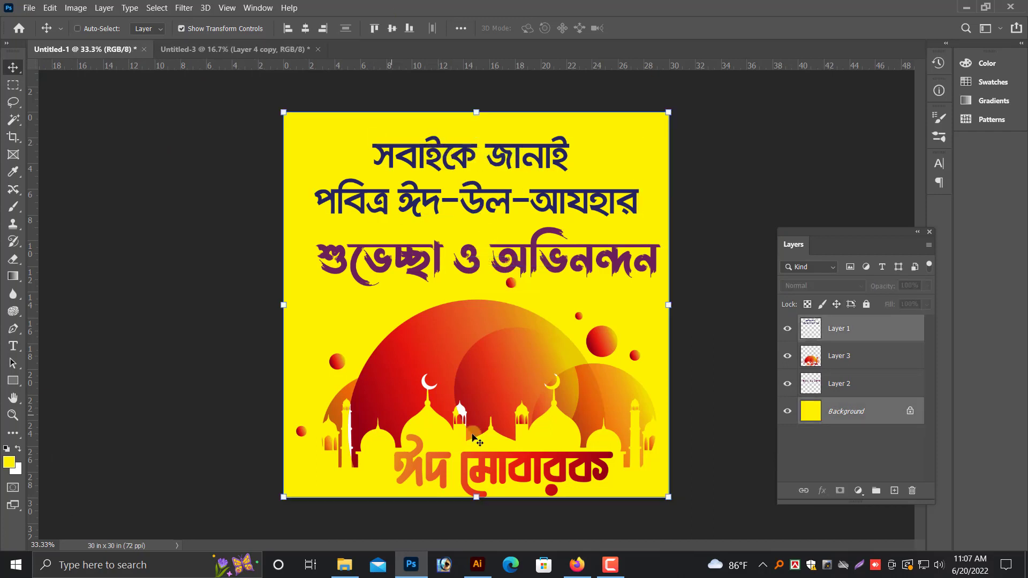
left_click_drag(491, 335, 503, 395)
left_click(527, 221)
Select the mosque artwork, greeting text and top text line layers together
right_click(500, 348)
left_click(516, 355)
key("ctrl+z")
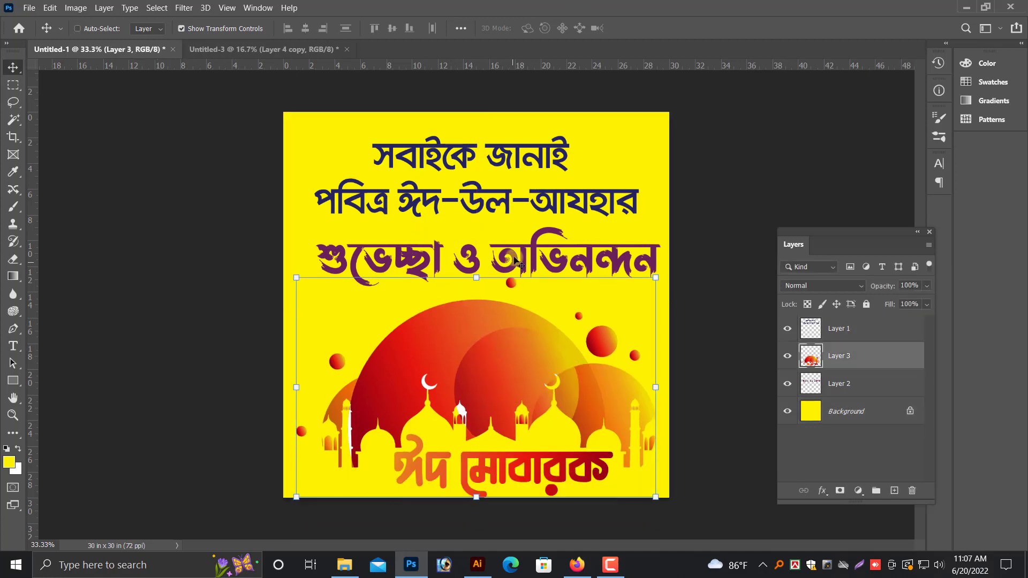
left_click(512, 259, "ctrl+shift")
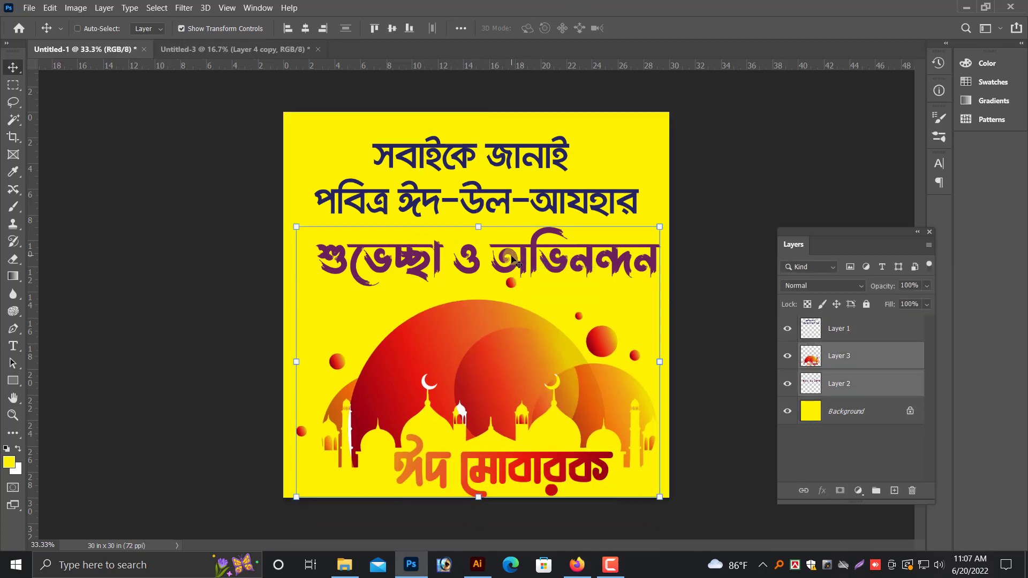
right_click(566, 198)
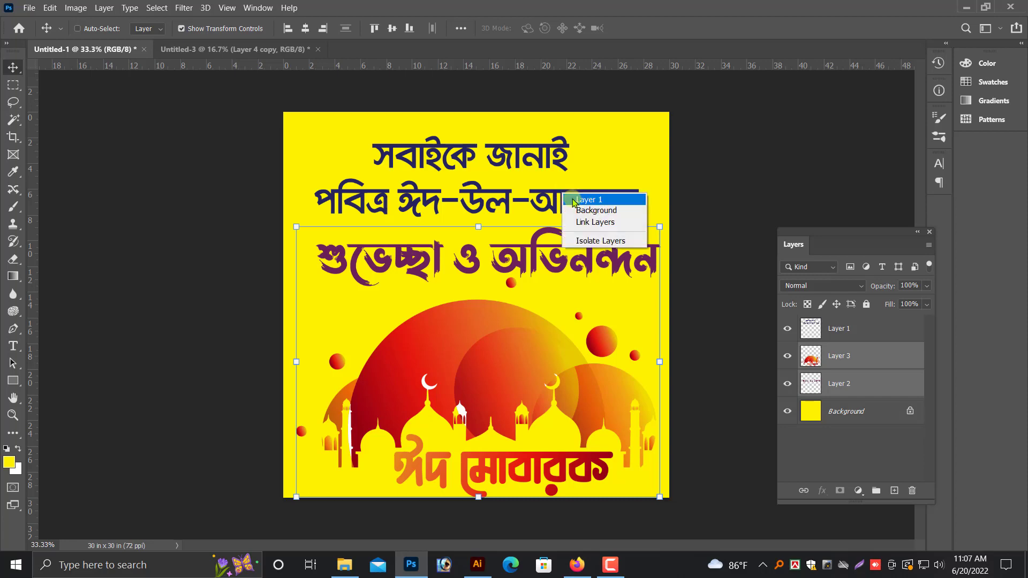
left_click(630, 200)
Drop the text and mosque artwork into the Untitled-3 banner, scaled to about 136% and centred
mouse_move(410, 277)
left_mouse_down()
mouse_move(323, 216)
mouse_move(200, 68)
left_mouse_up()
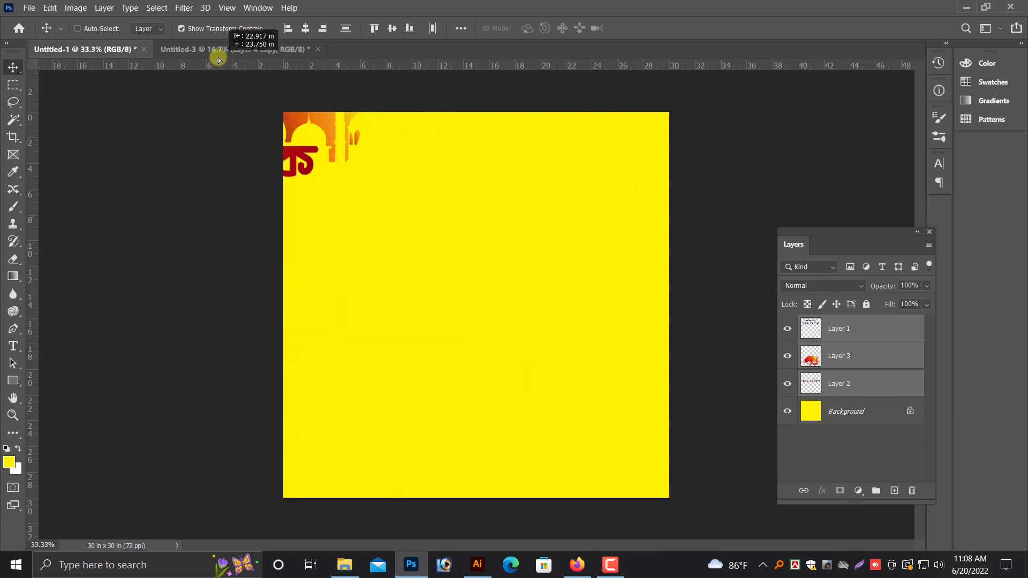
left_click_drag(495, 315, 449, 312)
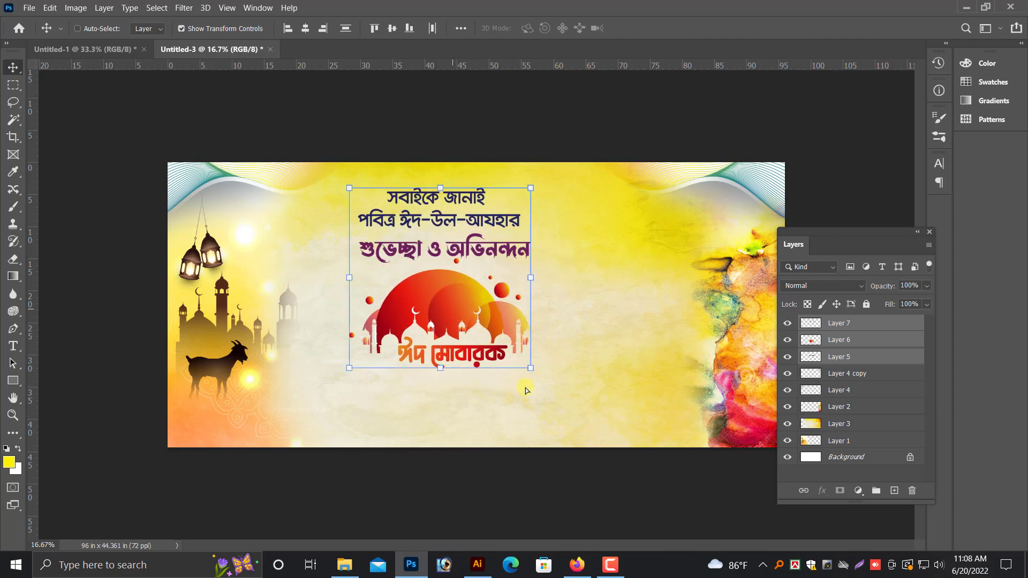
left_click_drag(577, 400, 600, 426)
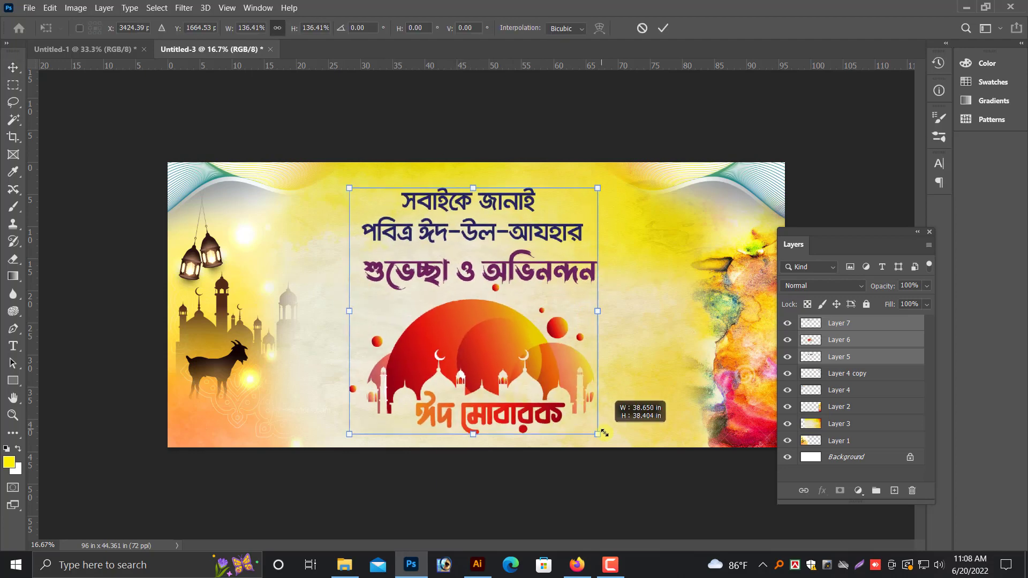
left_click_drag(530, 389, 522, 385)
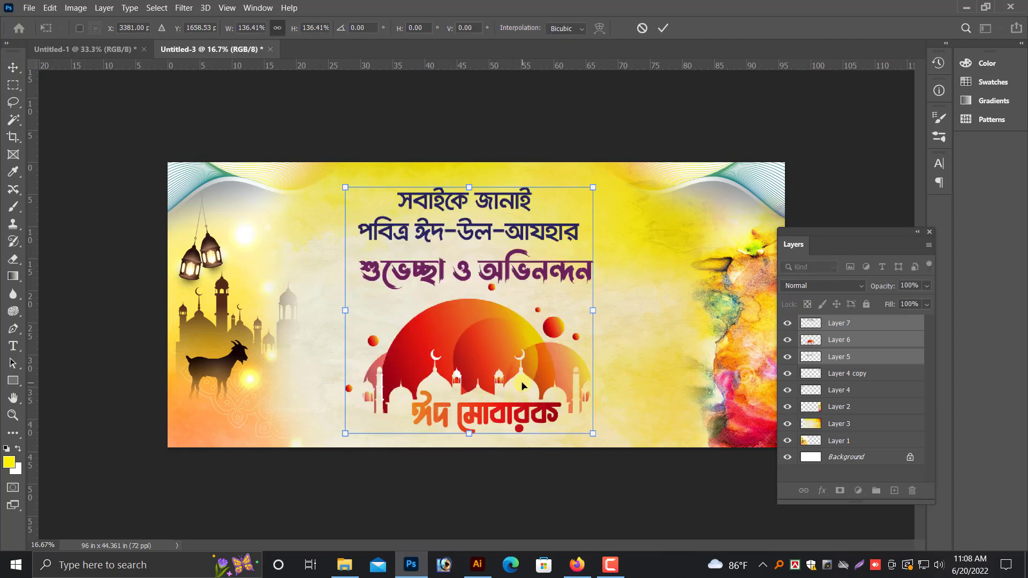
key("Left")
key("Left")
key("Left")
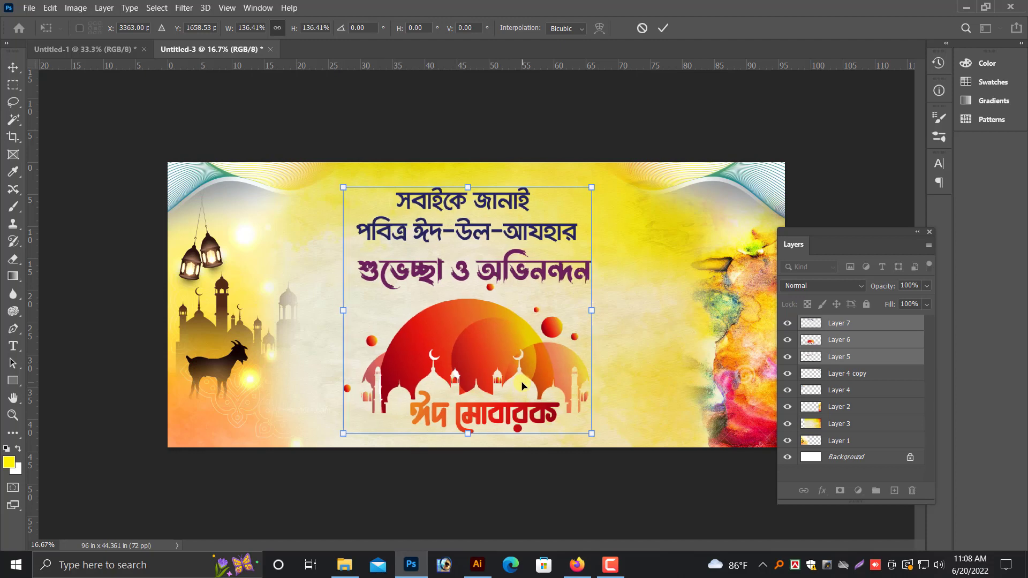
key("Left")
key("Left")
key("Left")
key("Left")
key("Left")
key("Left")
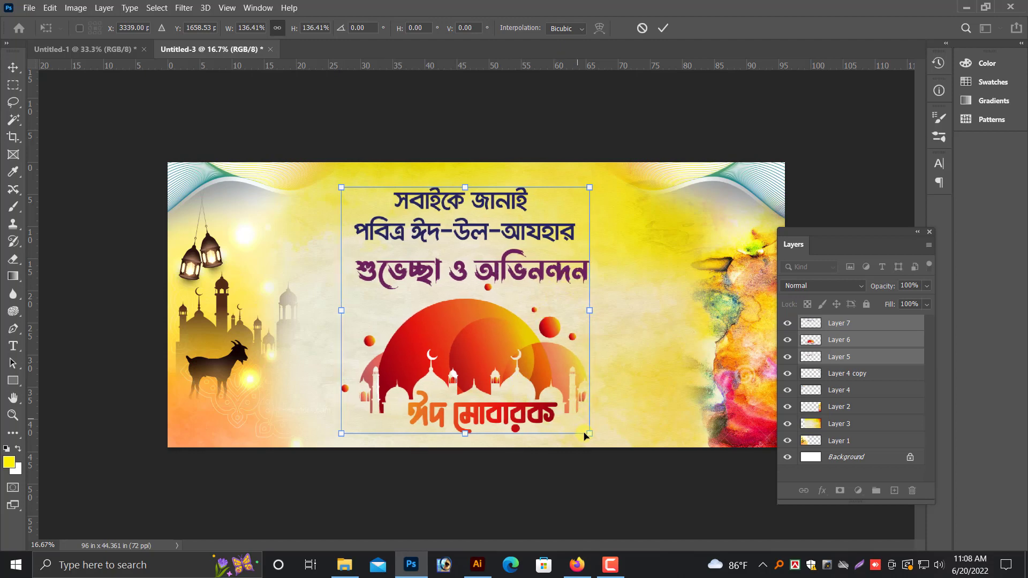
key("Return")
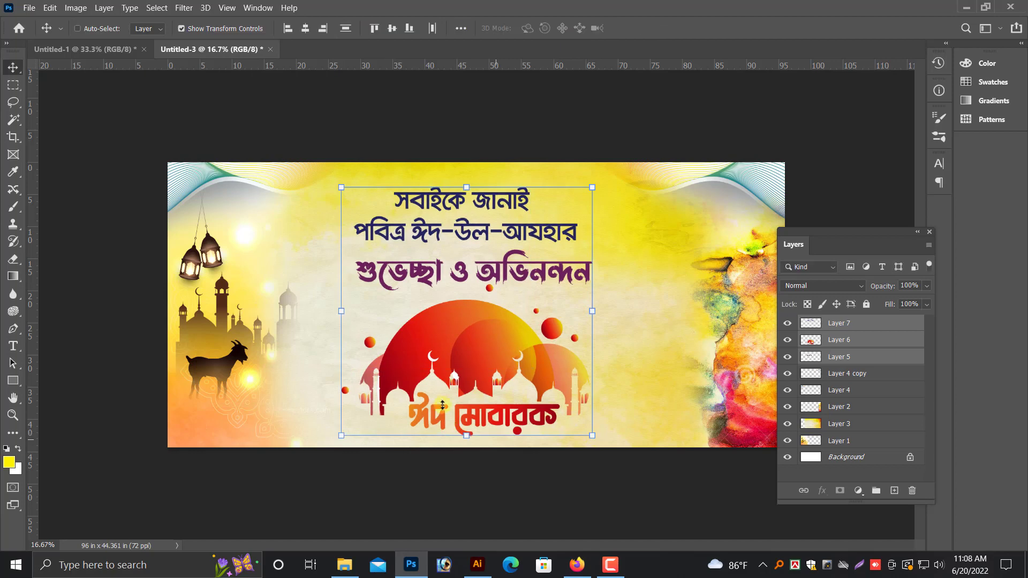
Shift the mosque artwork slightly left, then select the top two greeting lines' layer
right_click(443, 400)
left_click(470, 406)
key("ctrl+plus")
right_click(452, 391)
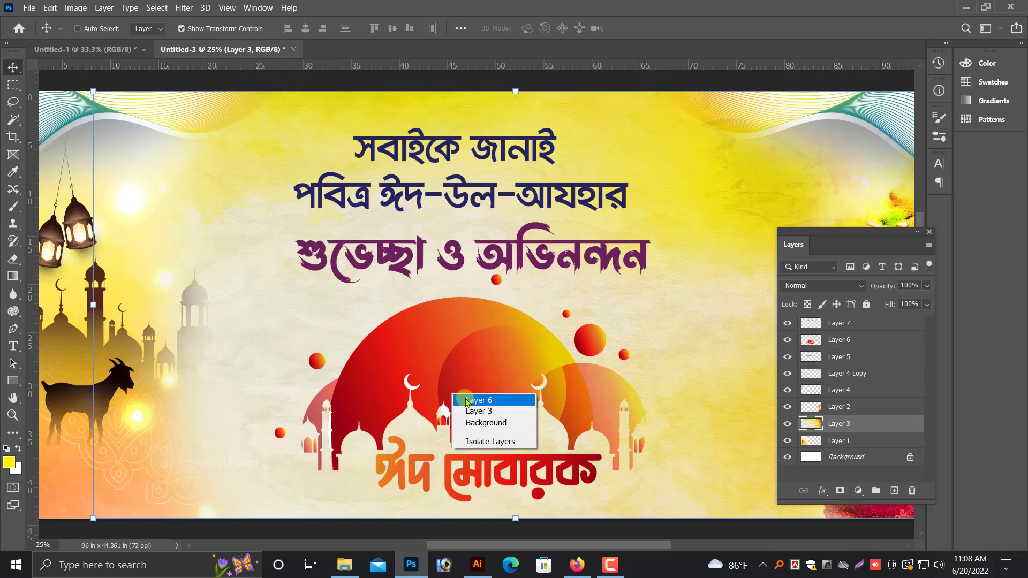
left_click(461, 398)
left_click_drag(465, 405, 449, 369)
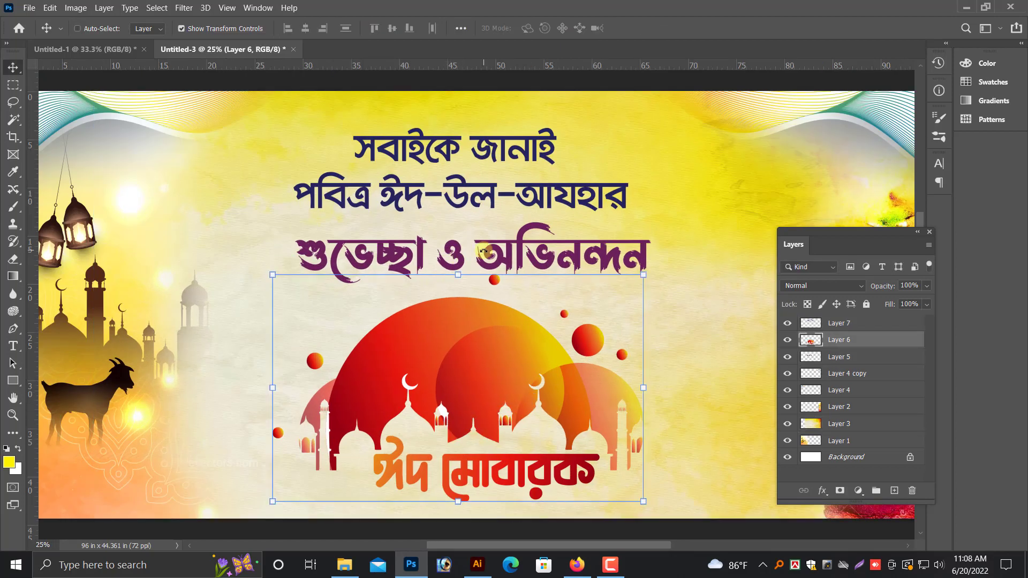
key("ctrl+plus")
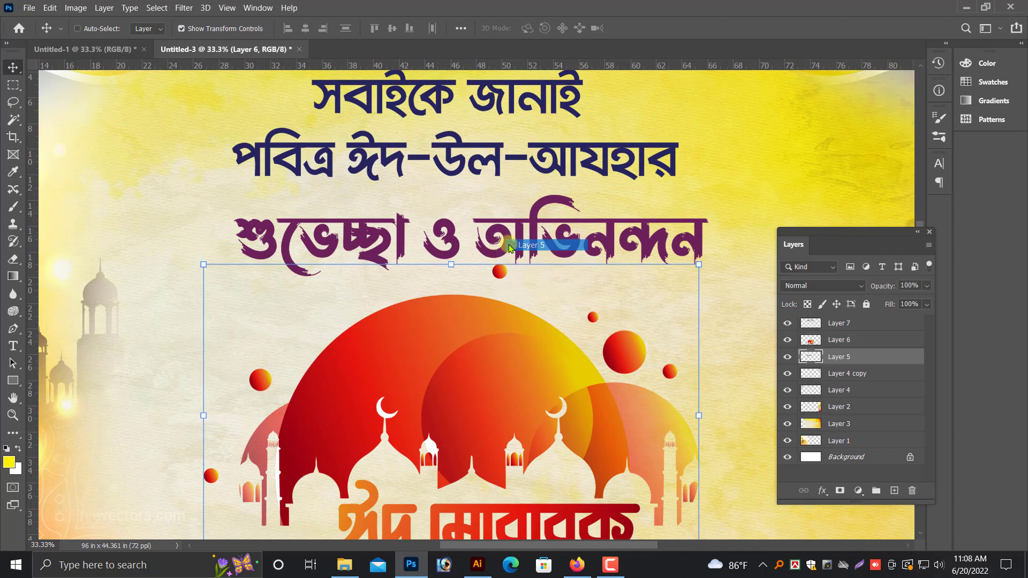
left_click(503, 239, "ctrl")
scroll(508, 262, "up", 2)
scroll(511, 262, "down", 1)
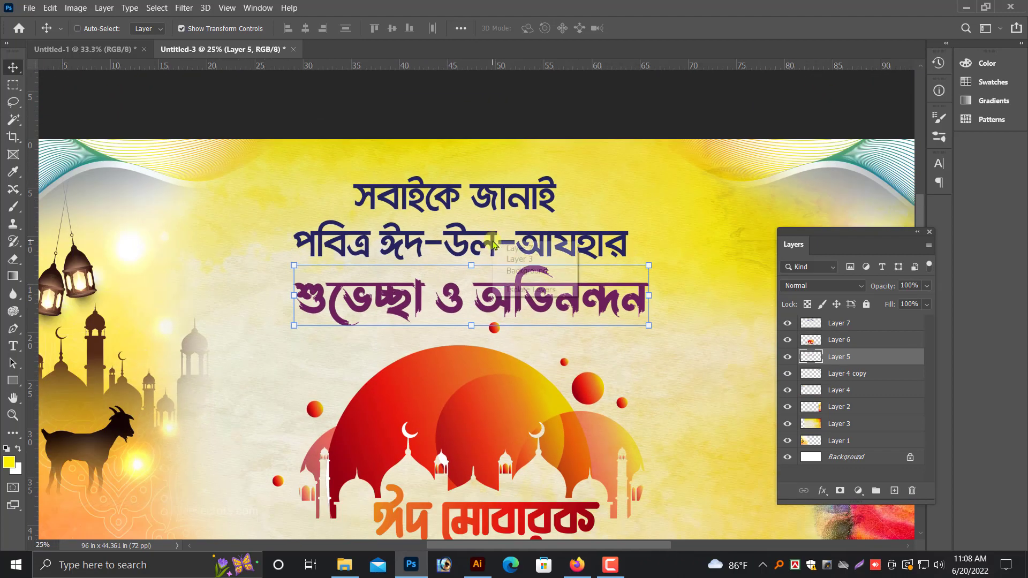
left_click(493, 244, "ctrl")
Give the top greeting lines a drop shadow and a white (ffffff) stroke
right_click(845, 324)
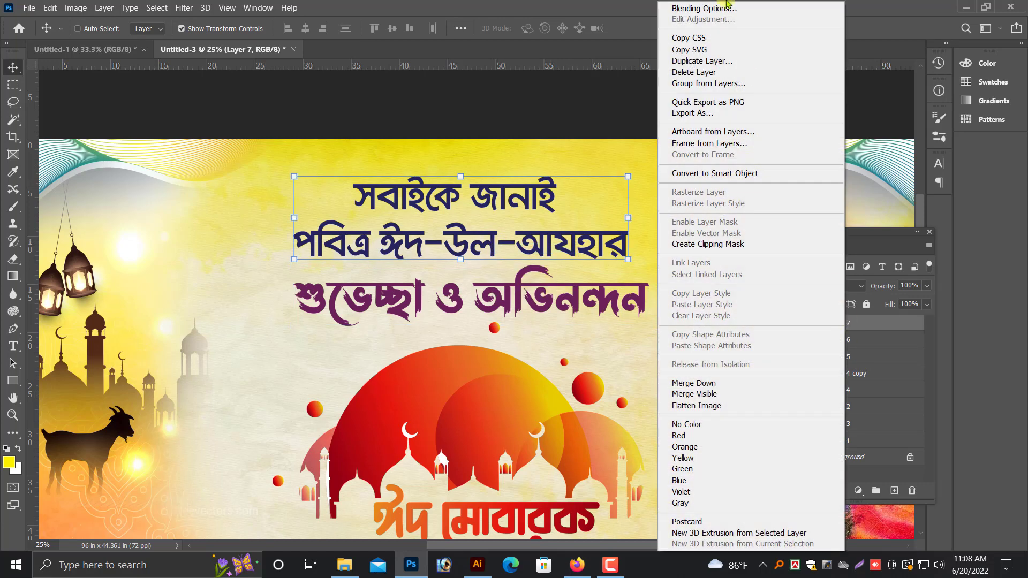
left_click(729, 8)
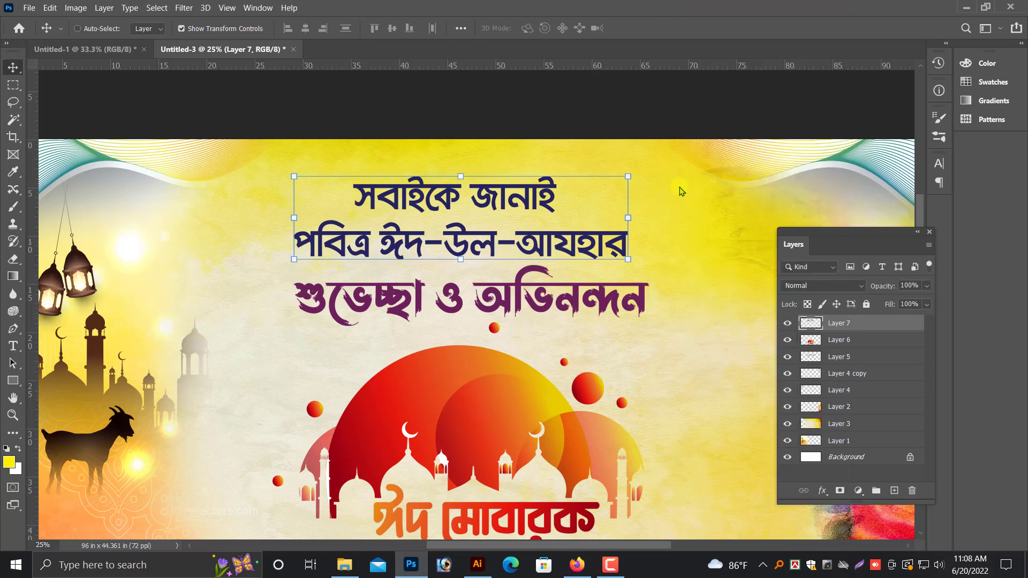
left_click(537, 416)
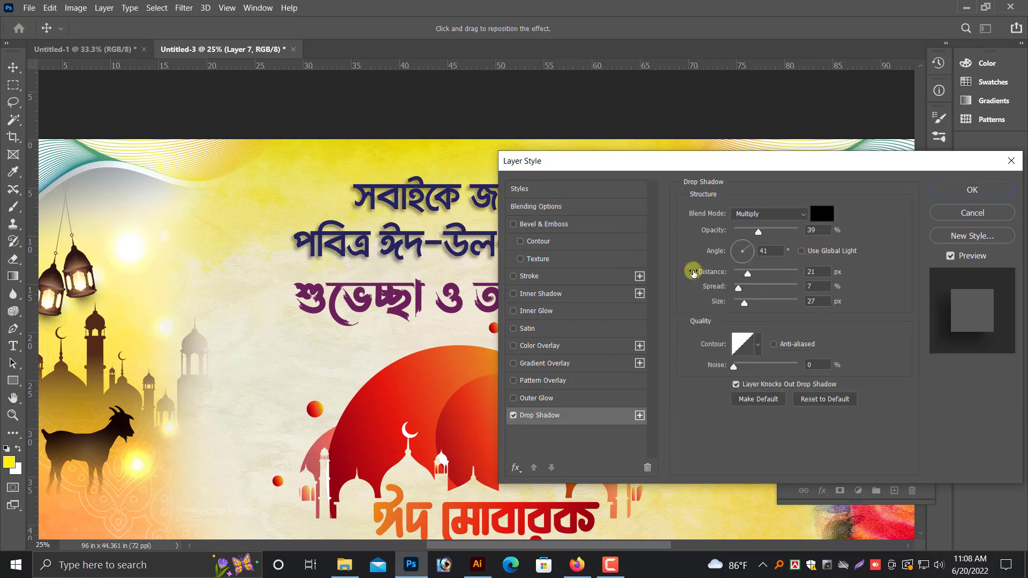
left_click(530, 281)
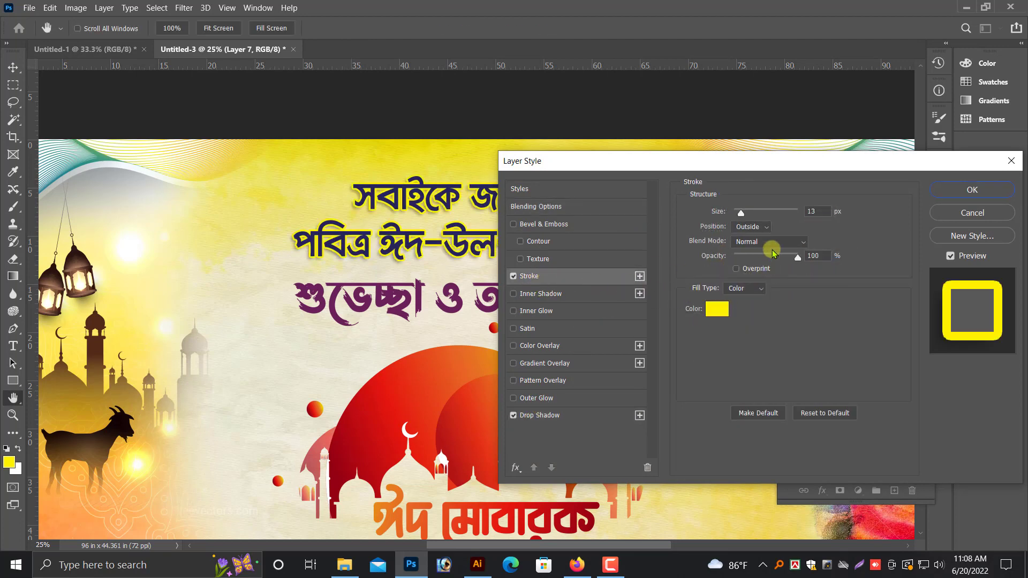
left_click(717, 310)
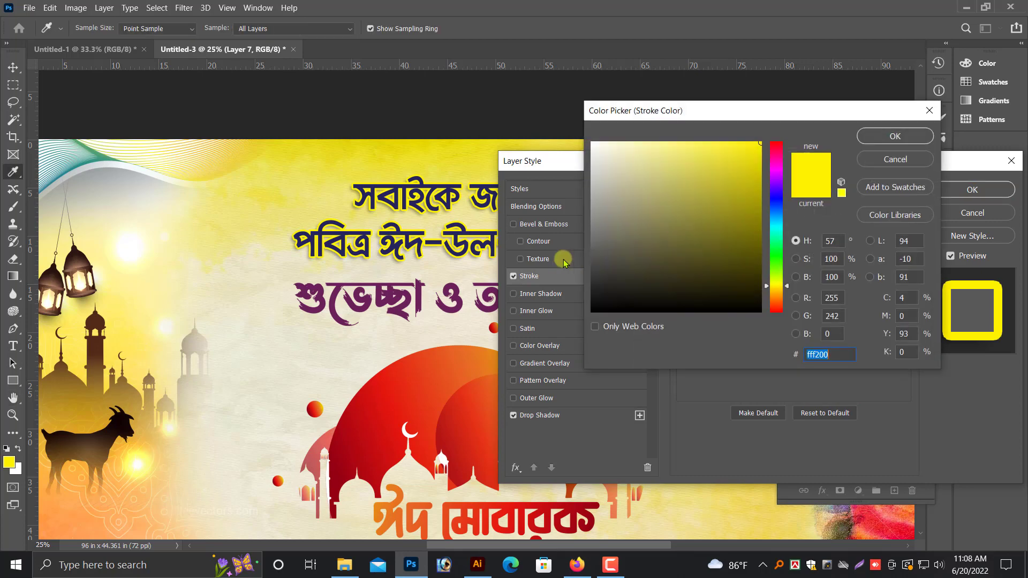
type("ffffff")
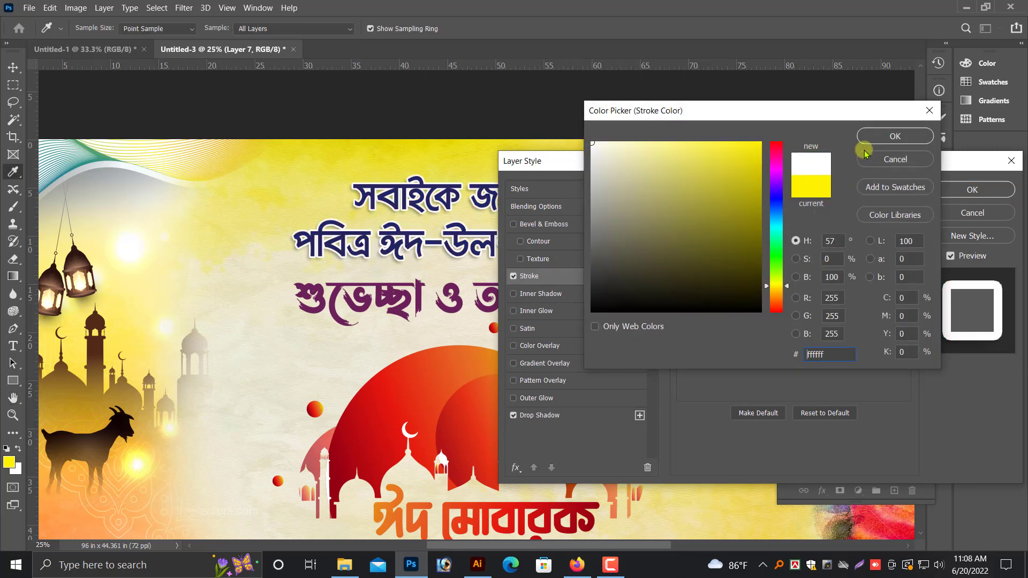
left_click(886, 137)
left_click(970, 190)
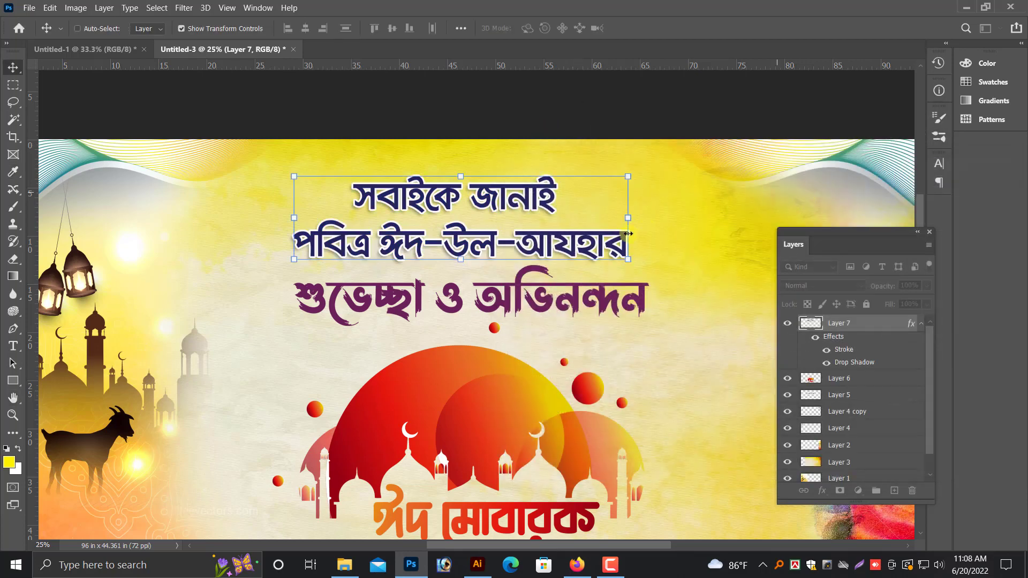
Nudge the top text up, then copy its layer style onto the third greeting line (Layer 5)
key("Up")
key("Up")
key("Up")
key("Up")
key("Up")
key("Up")
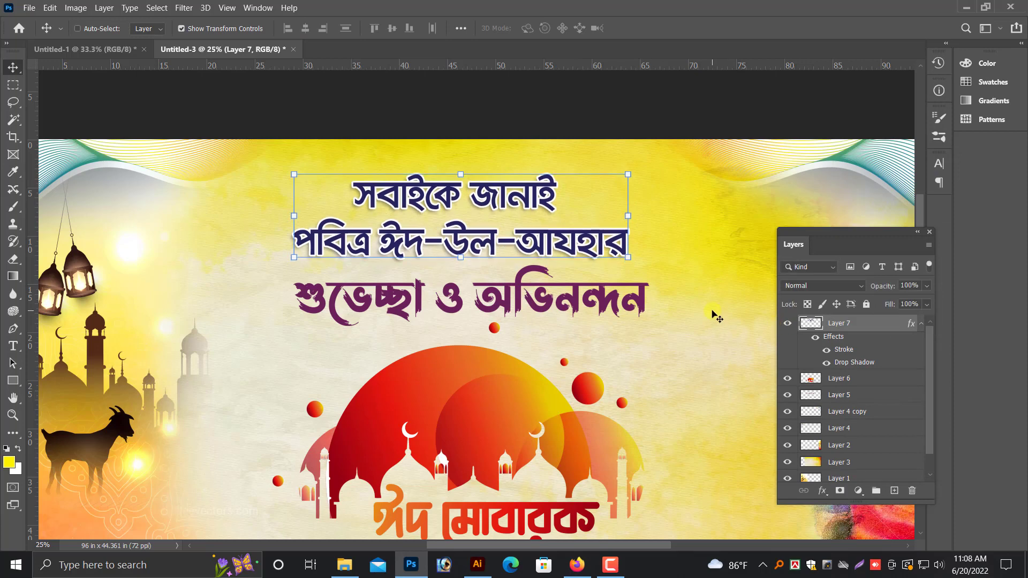
key("Up")
key("Up")
key("Up")
right_click(847, 328)
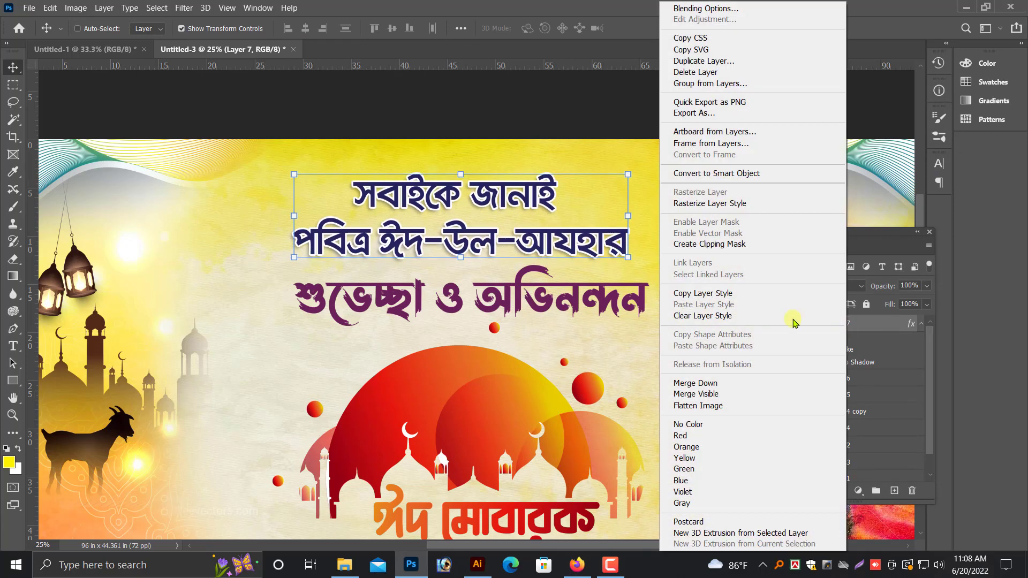
left_click(700, 294)
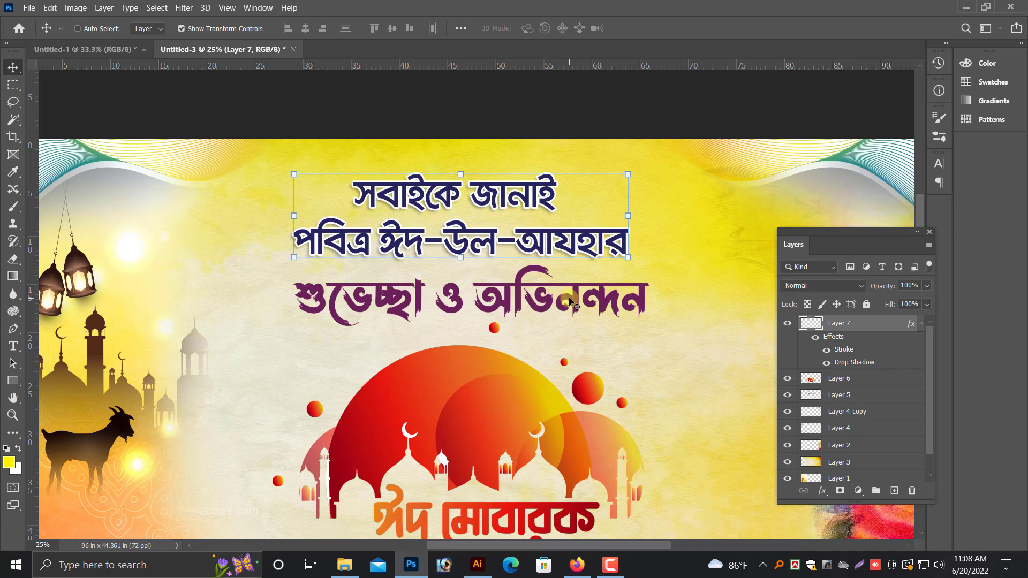
right_click(572, 304)
left_click(594, 316)
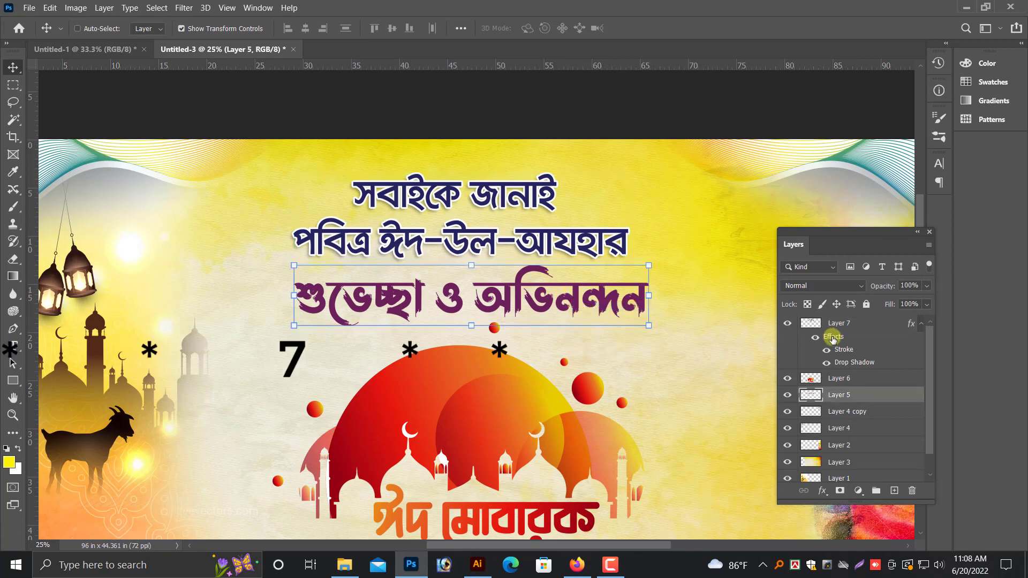
right_click(853, 397)
left_click(712, 308)
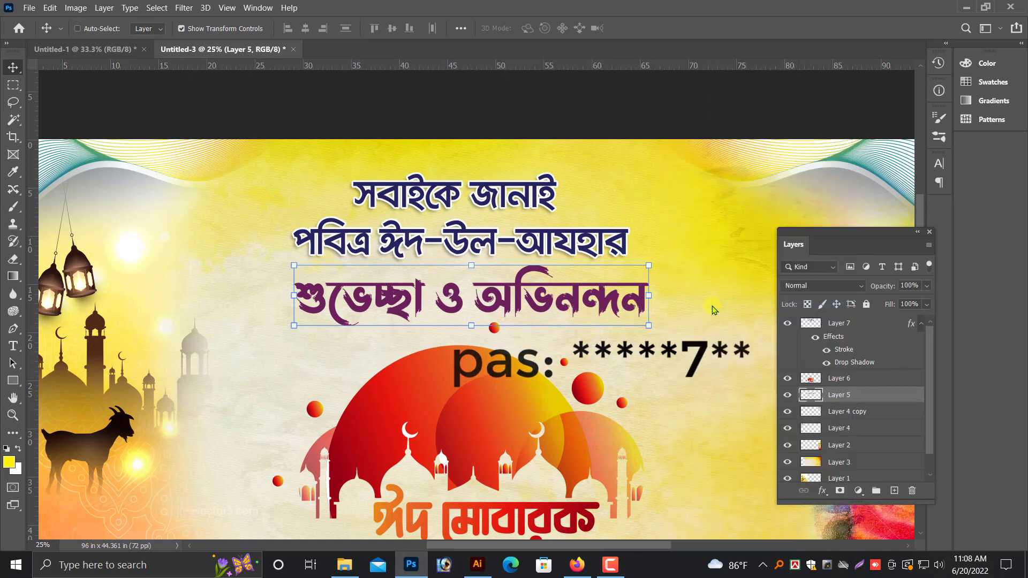
Fit the whole banner in the window and select the central mosque artwork layer (Layer 6)
key("ctrl")
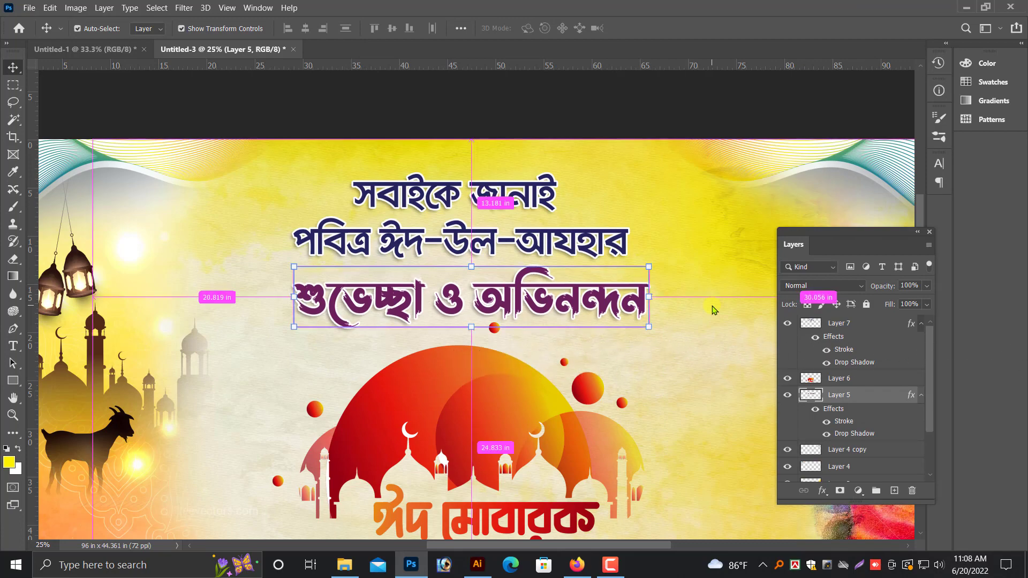
key("ctrl+0")
right_click(466, 371)
left_click(481, 374)
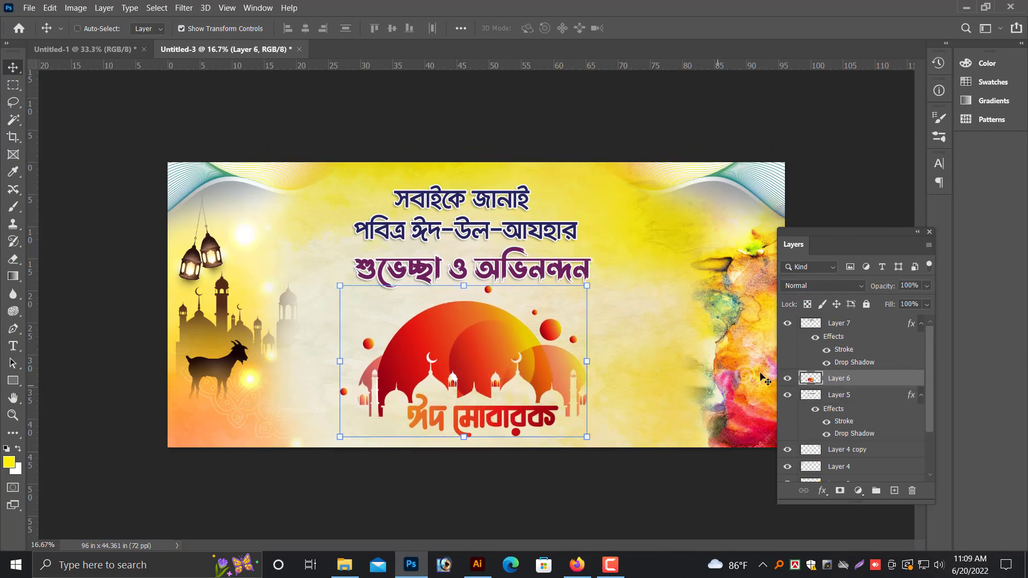
Give the Layer 6 mosque artwork Bevel & Emboss plus a 16 px, 11% opacity drop shadow
right_click(851, 378)
left_click(697, 8)
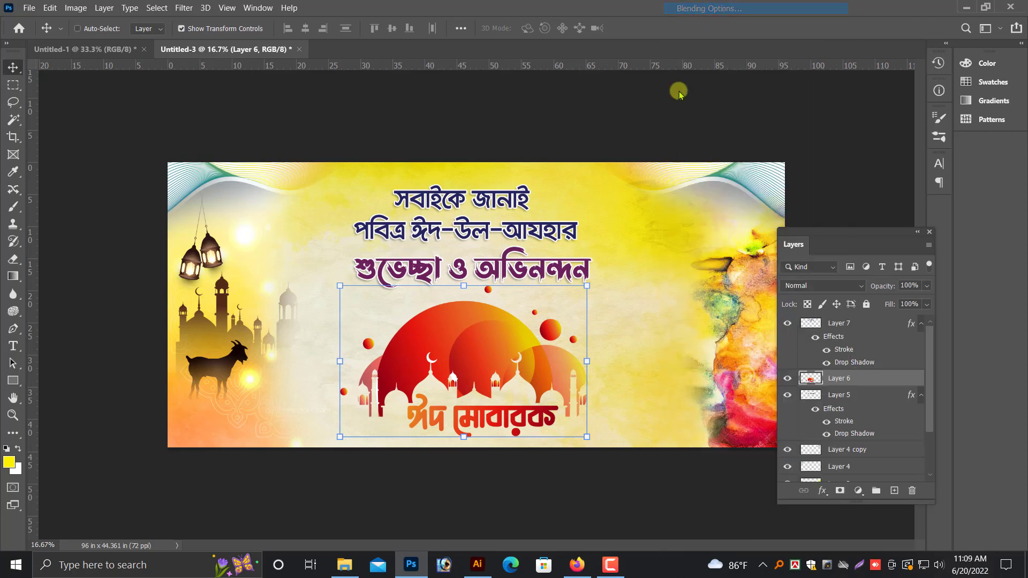
left_click_drag(608, 166, 766, 177)
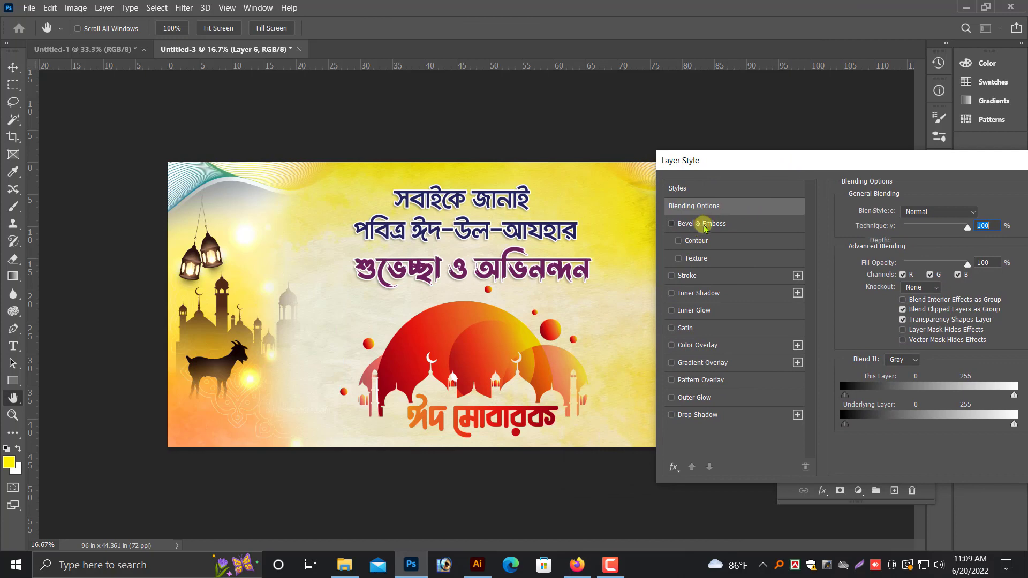
left_click(705, 227)
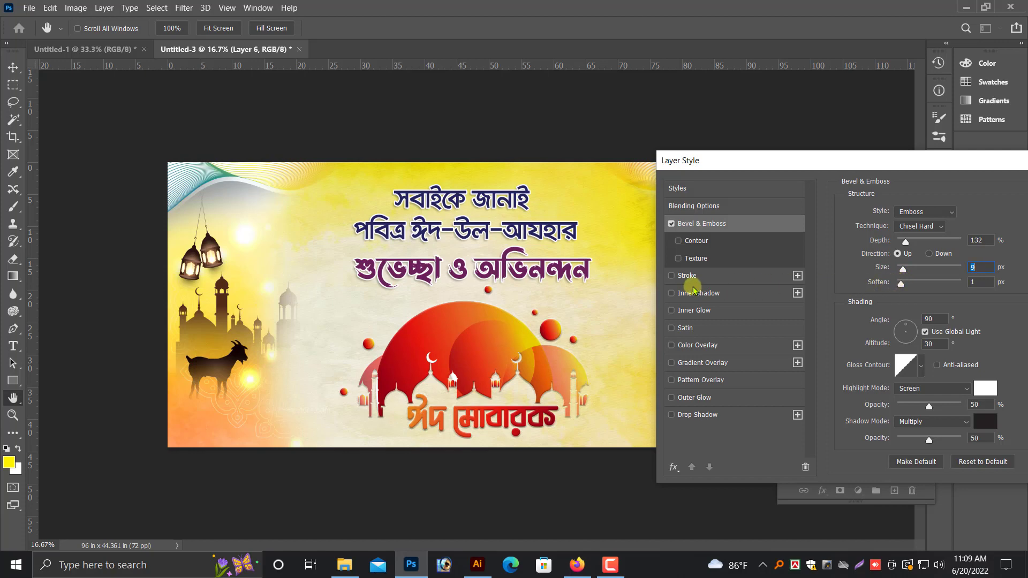
left_click(714, 416)
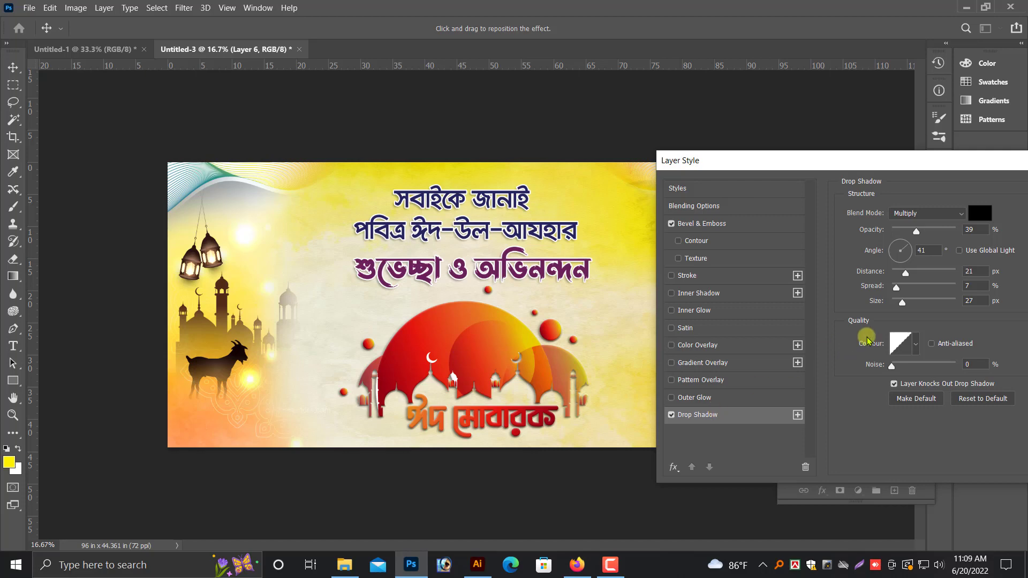
left_click_drag(907, 301, 915, 303)
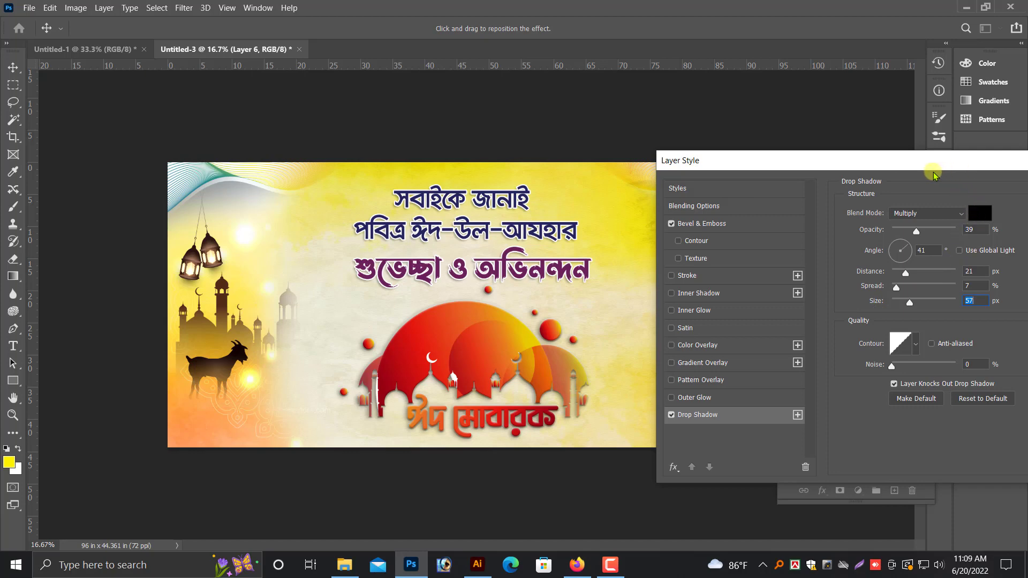
mouse_move(908, 303)
left_mouse_down()
mouse_move(899, 303)
mouse_move(899, 264)
left_mouse_up()
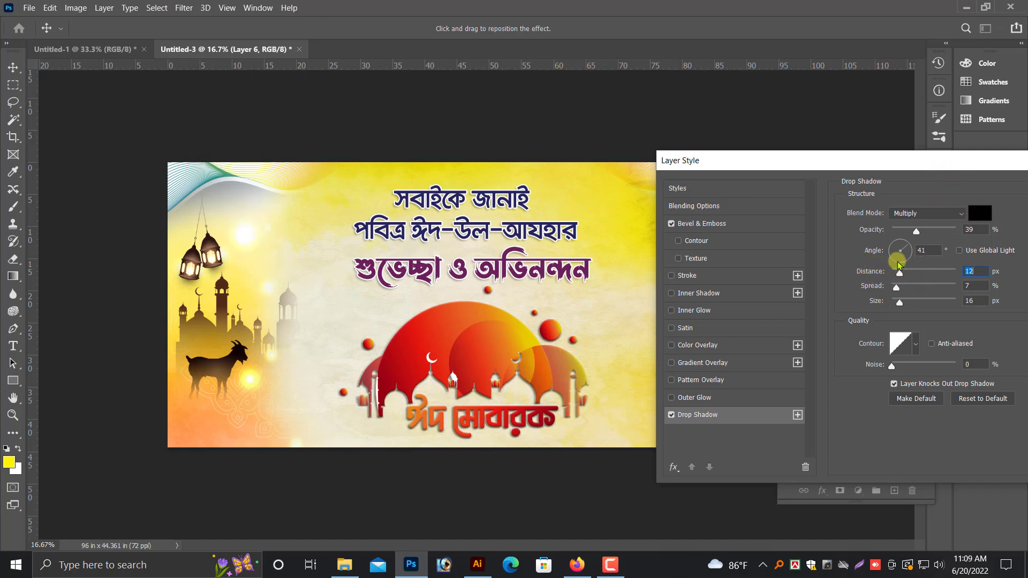
left_click(898, 230)
left_click_drag(864, 163, 822, 166)
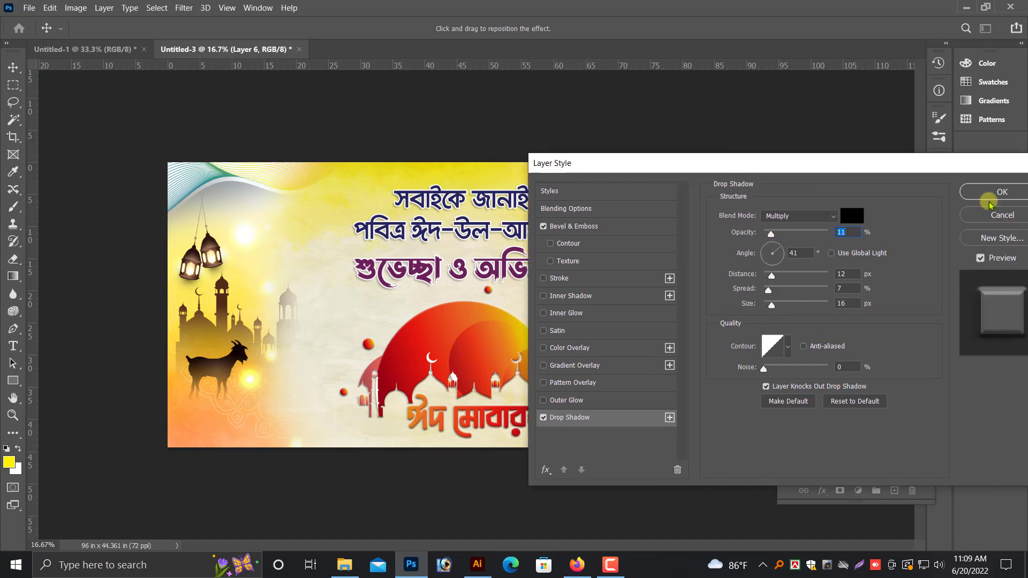
left_click(995, 198)
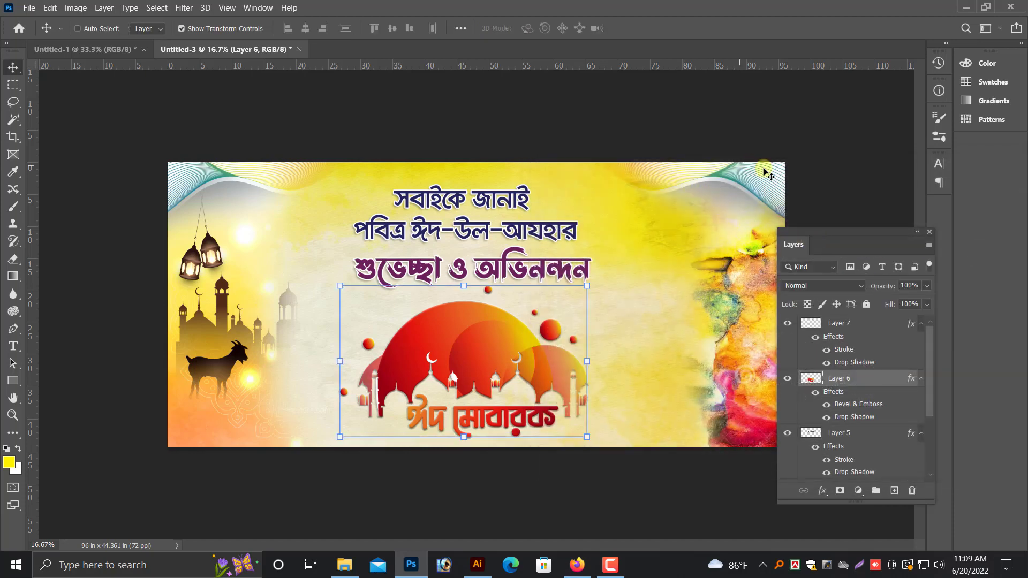
Move the watercolor splash layer further left and slightly down
key("ctrl+minus")
right_click(685, 323)
left_click(706, 329)
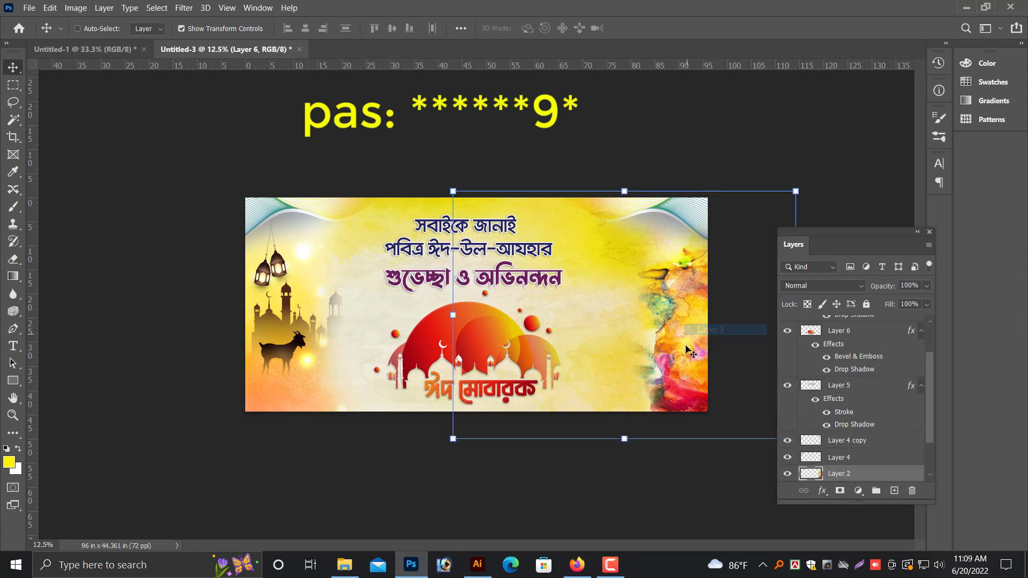
left_click_drag(687, 349, 682, 364)
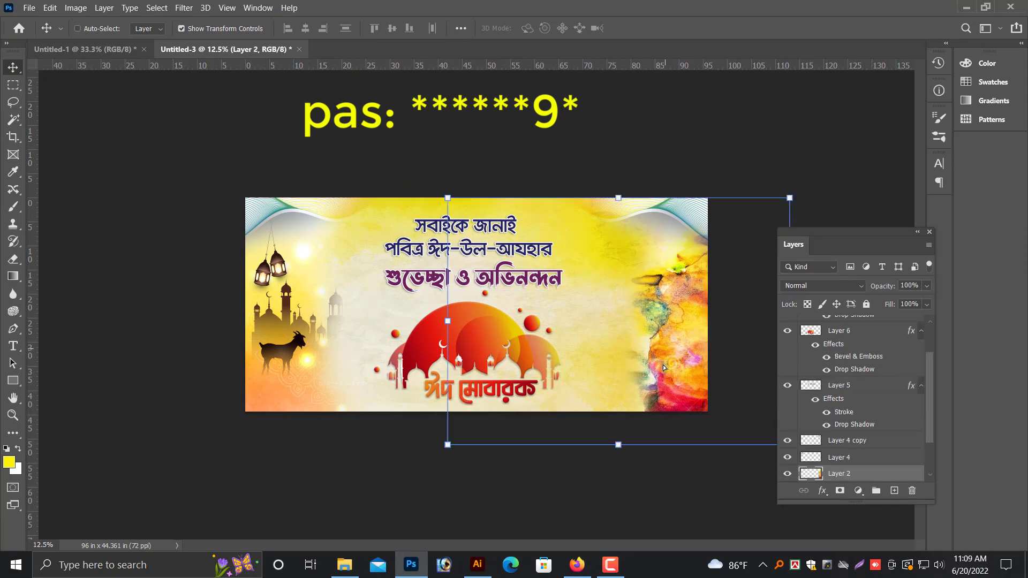
mouse_move(689, 373)
left_mouse_down()
mouse_move(661, 370)
mouse_move(732, 383)
left_mouse_up()
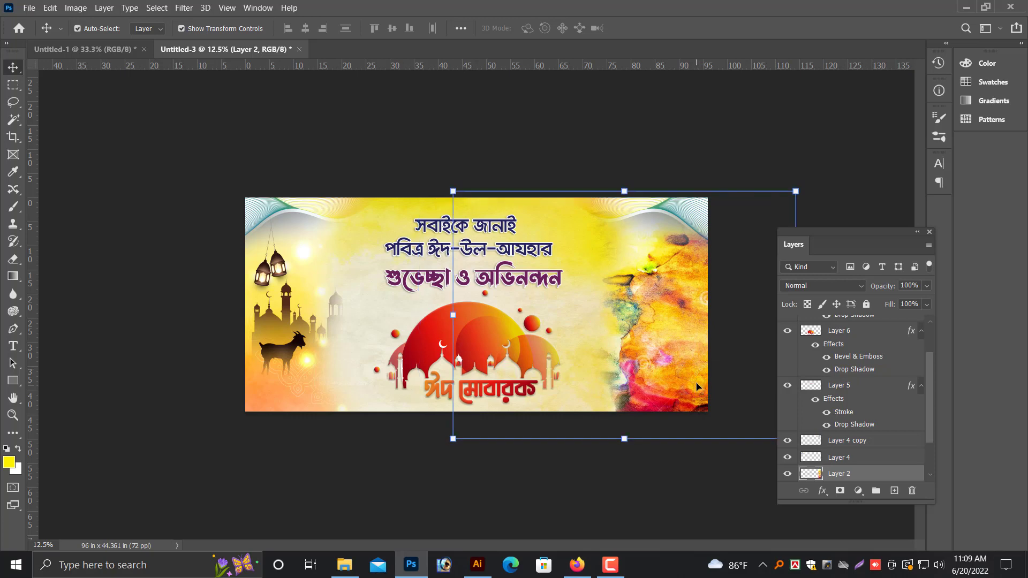
left_click(657, 435)
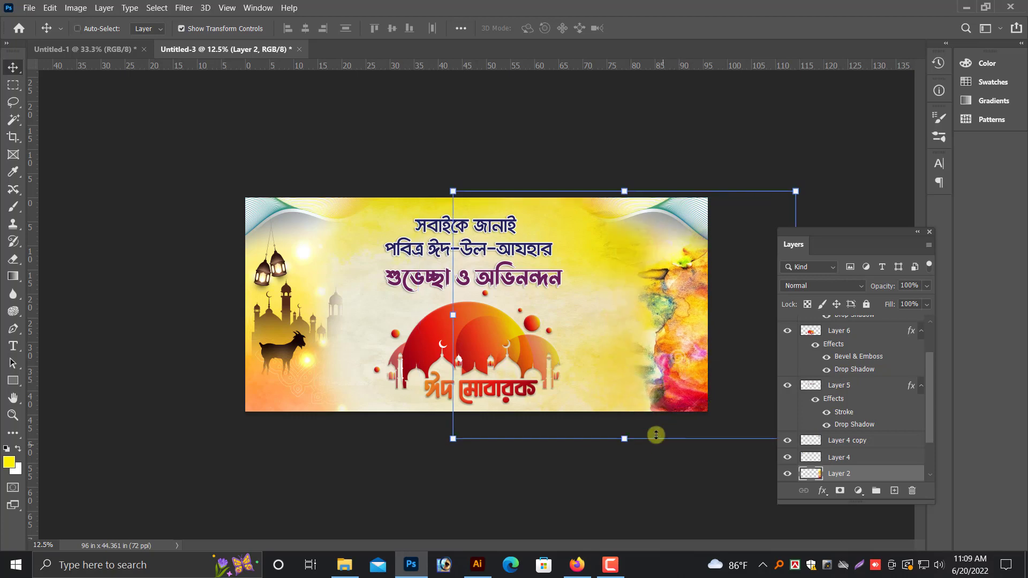
Stretch the top-right wave corner wider leftward and nudge it into the corner
left_click(653, 209, "ctrl")
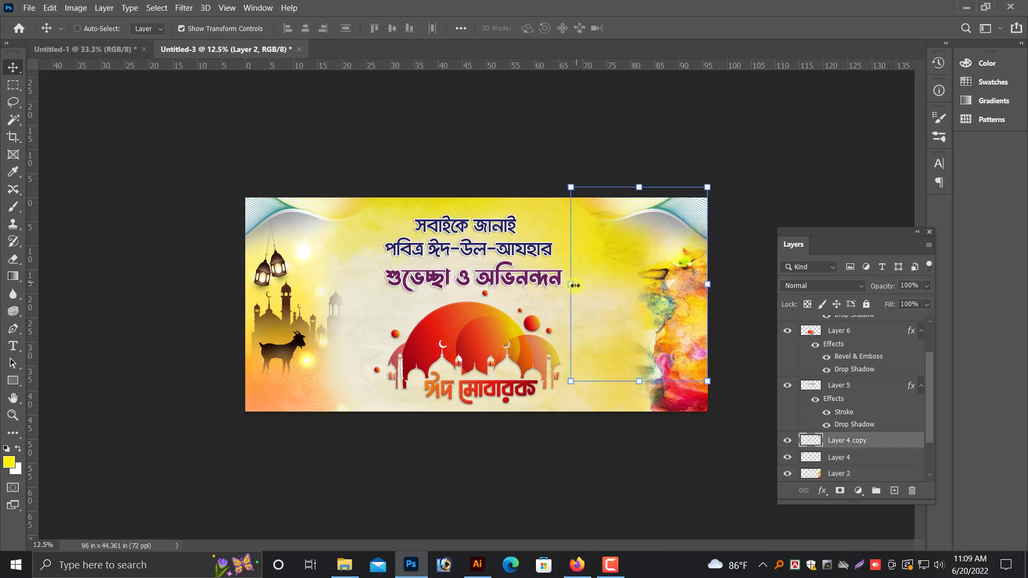
key("ctrl+t")
left_click_drag(535, 282, 536, 284)
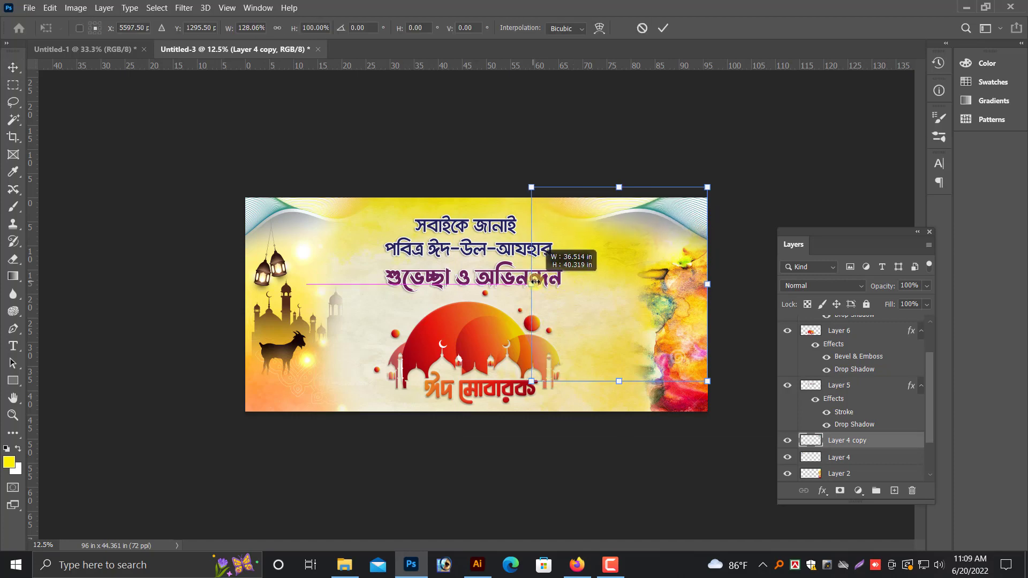
left_click(624, 187)
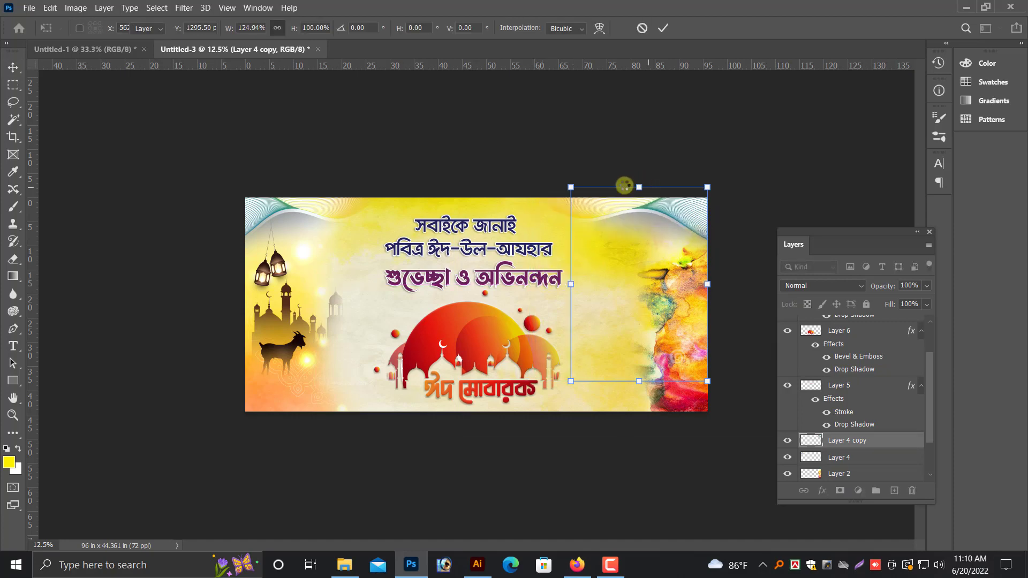
key("Return")
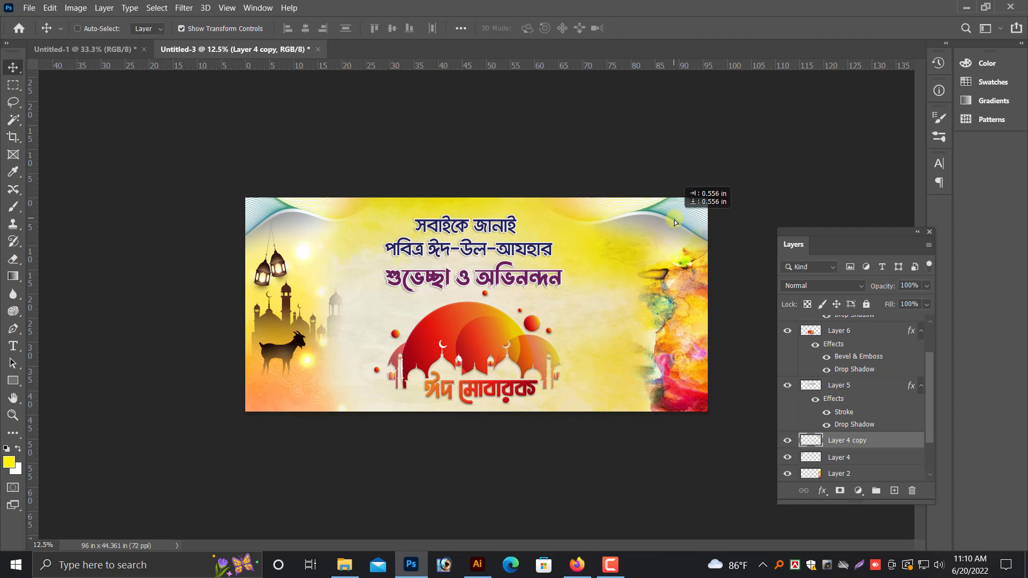
left_click_drag(670, 228, 673, 232)
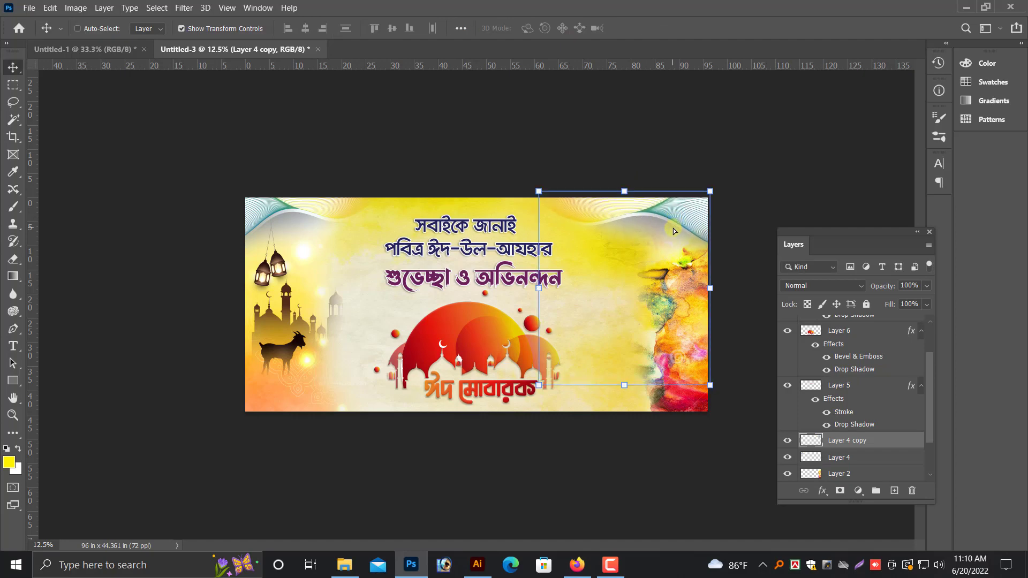
Stretch the top-left wave corner wider and slightly taller, snapped to the canvas corner
right_click(332, 204)
left_click(332, 254)
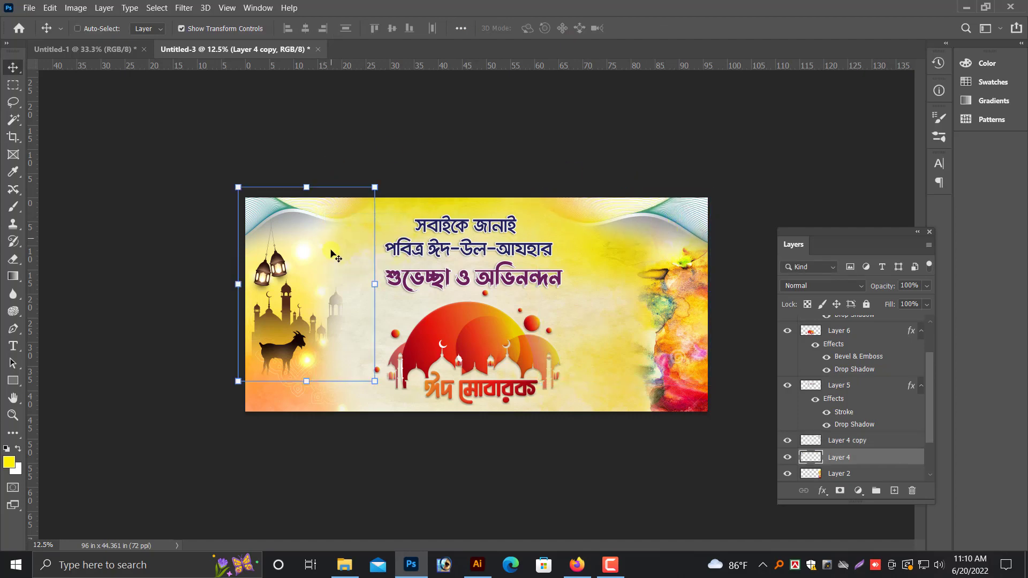
key("ctrl+t")
left_click_drag(306, 381, 306, 385)
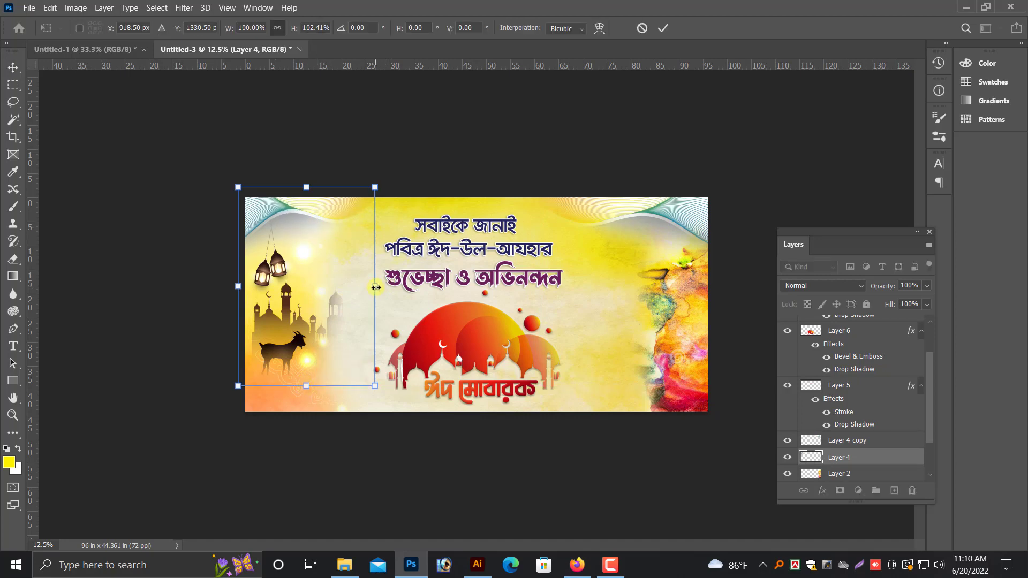
left_click_drag(374, 286, 403, 286)
left_click_drag(306, 211, 306, 216)
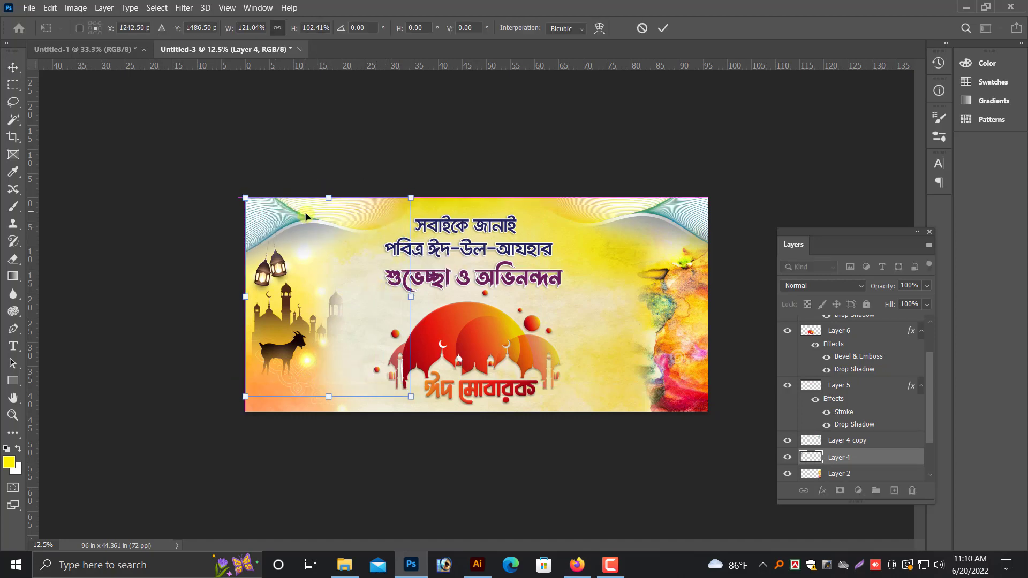
key("Return")
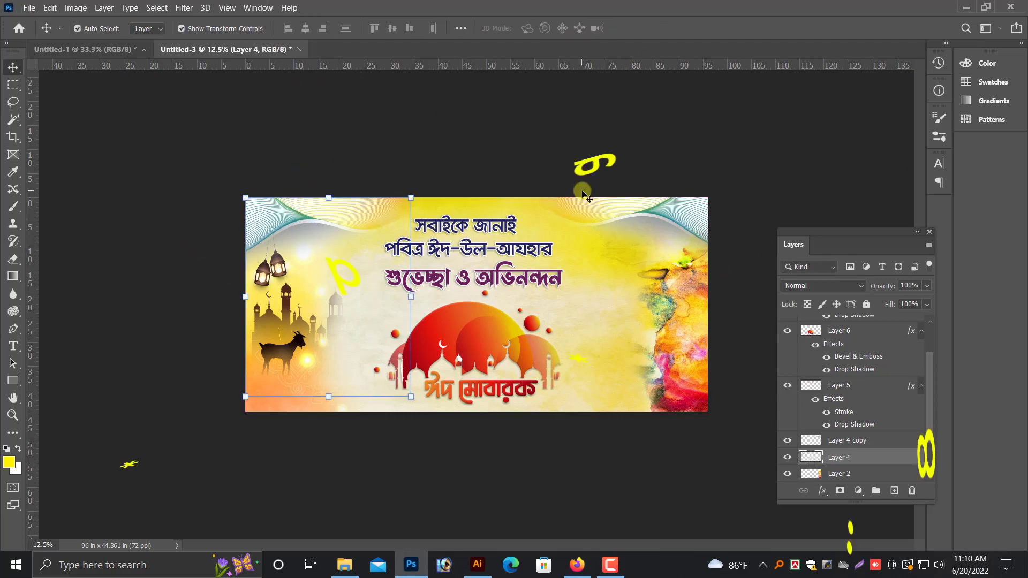
Zoom the banner back in and select the yellow background layer
key("ctrl+plus")
right_click(605, 258)
left_click(620, 264)
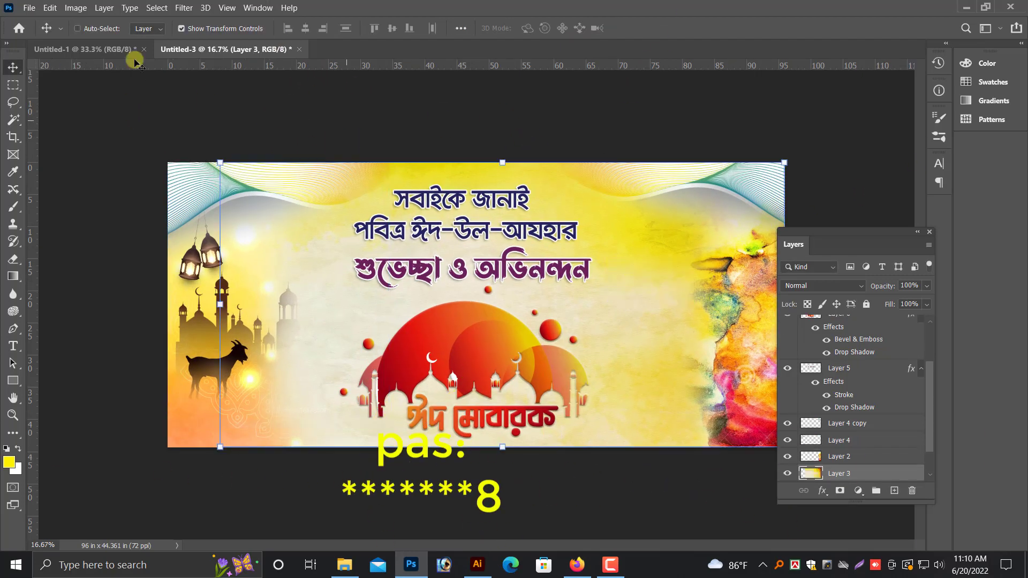
left_click(14, 85)
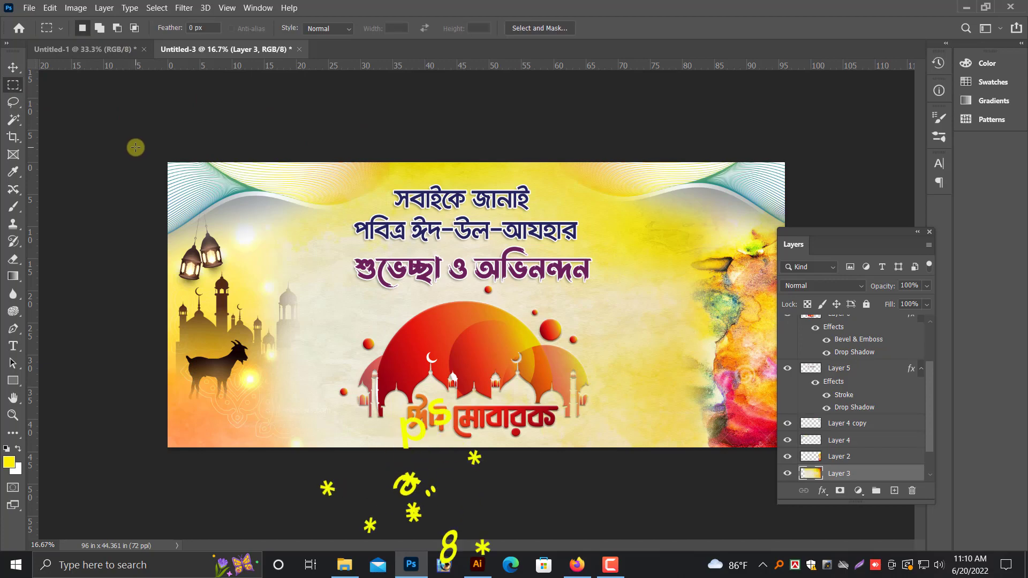